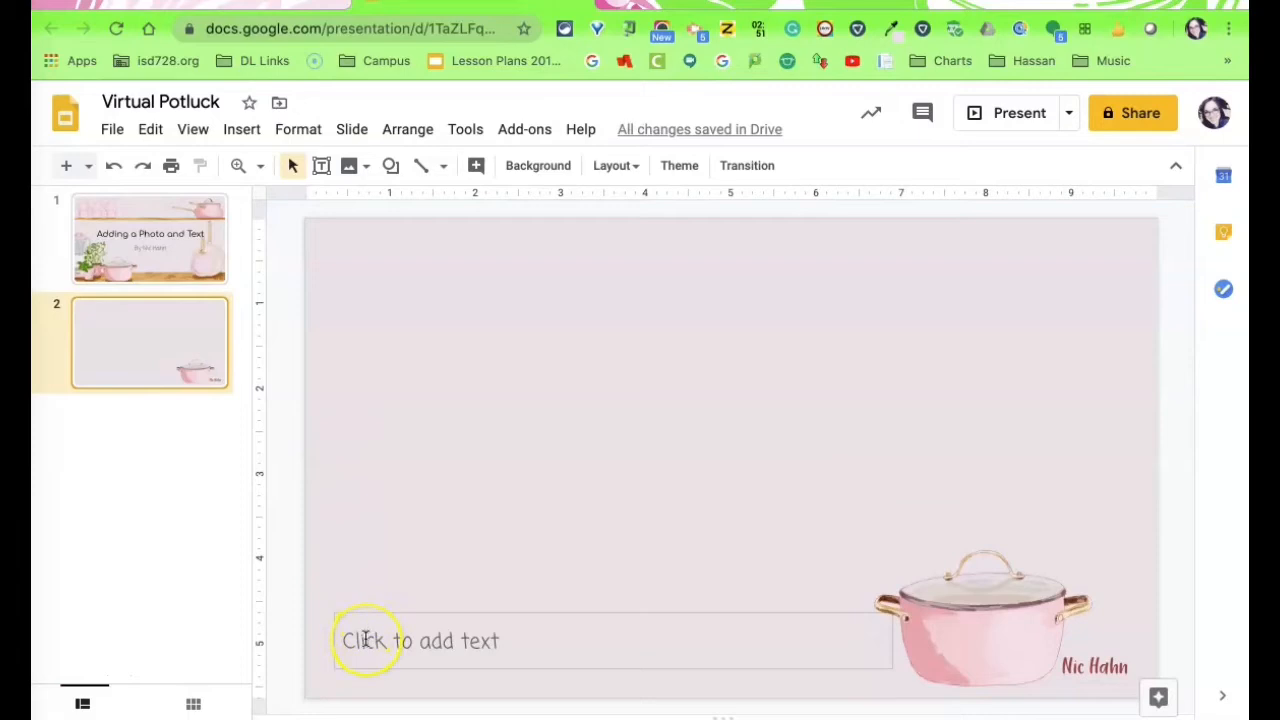
Step: Insert the image IMG_2046.JPG from the computer's Downloads folder and move it to the middle of the slide
{"action": "left_click", "coordinate": [240, 129]}
{"action": "mouse_move", "coordinate": [275, 168]}
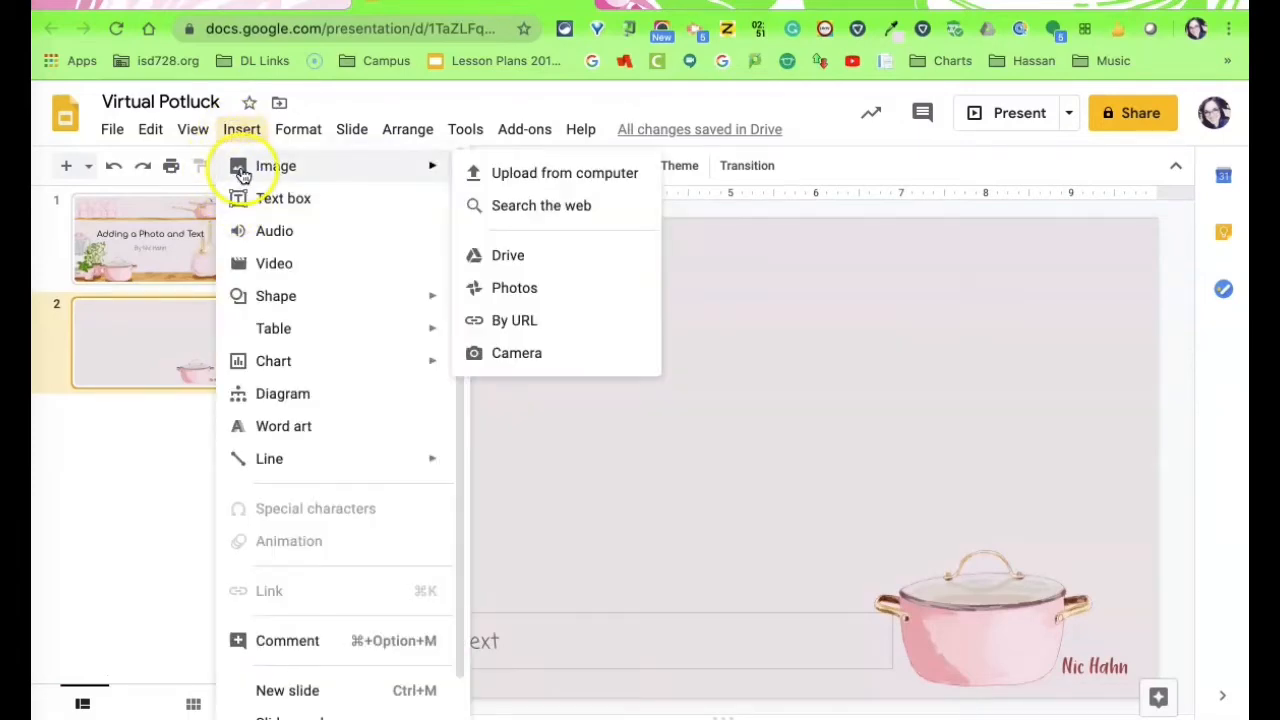
{"action": "left_click", "coordinate": [539, 185]}
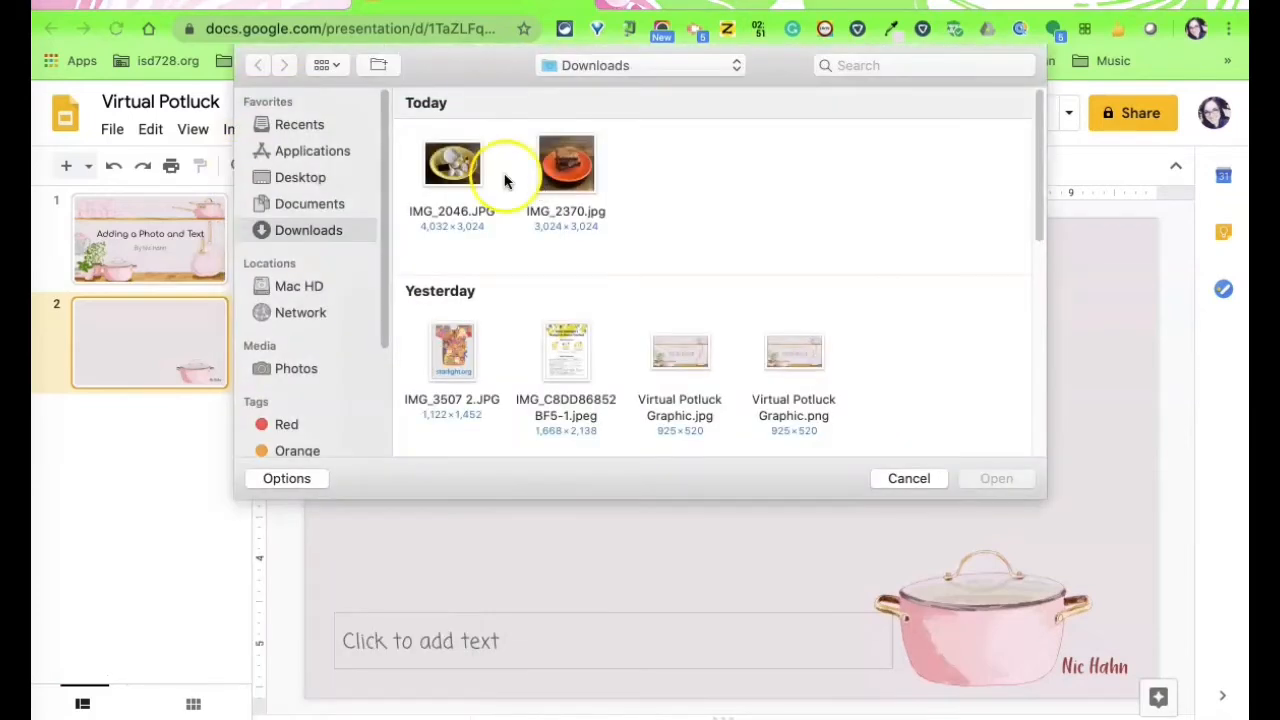
{"action": "left_click", "coordinate": [452, 165]}
{"action": "left_click", "coordinate": [996, 478]}
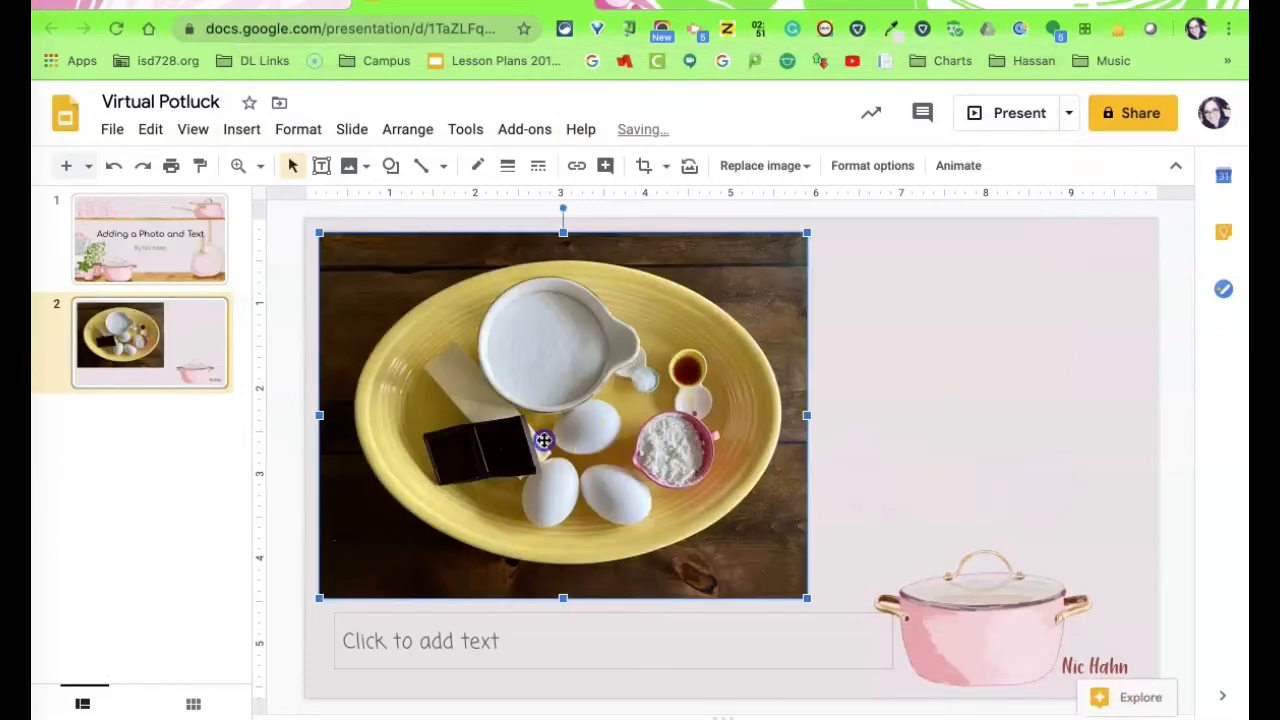
{"action": "left_click_drag", "start_coordinate": [545, 441], "coordinate": [710, 483]}
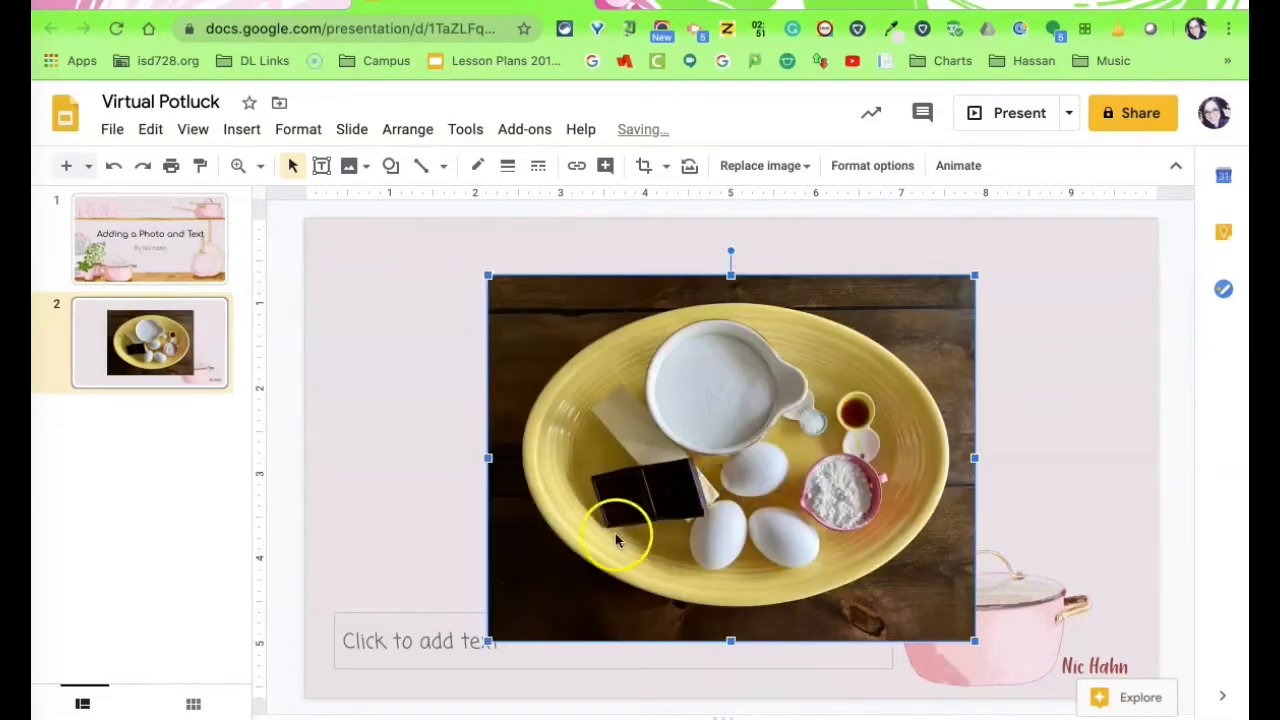
Step: Shrink the text placeholder into the slide's upper-left corner and switch the slide's layout to Main point
{"action": "left_click", "coordinate": [386, 612]}
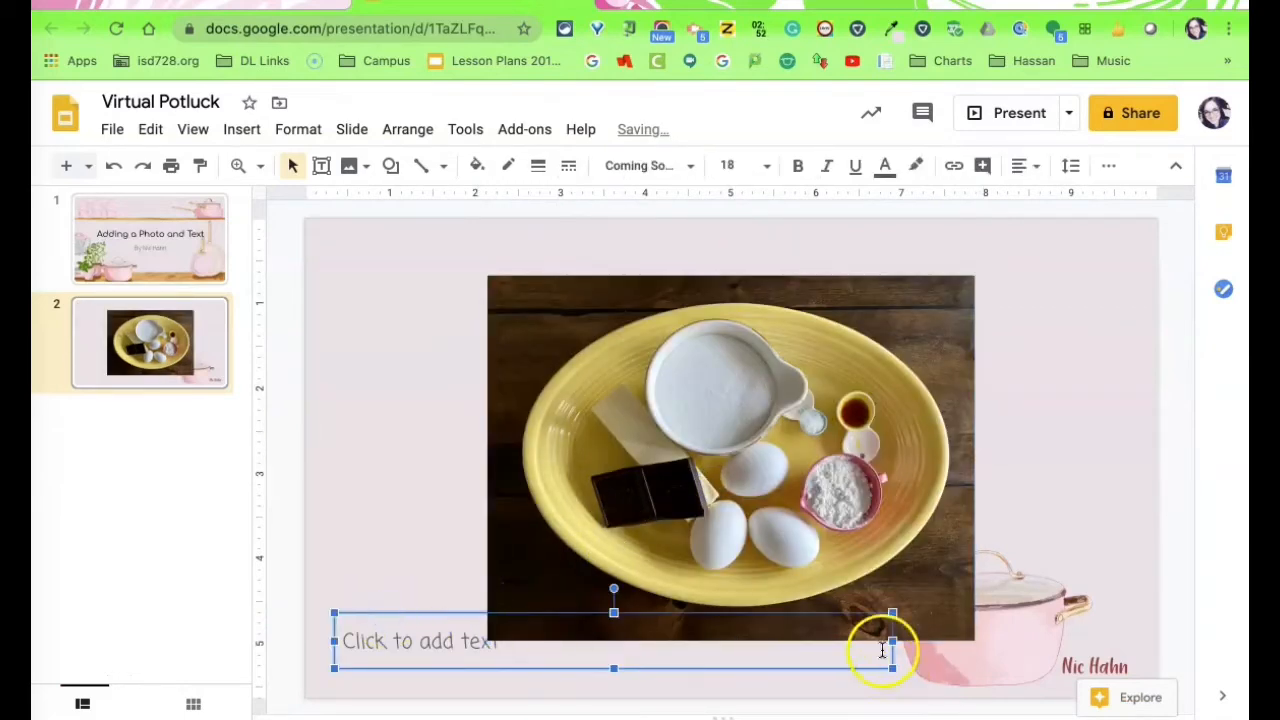
{"action": "left_click_drag", "start_coordinate": [879, 645], "coordinate": [434, 257]}
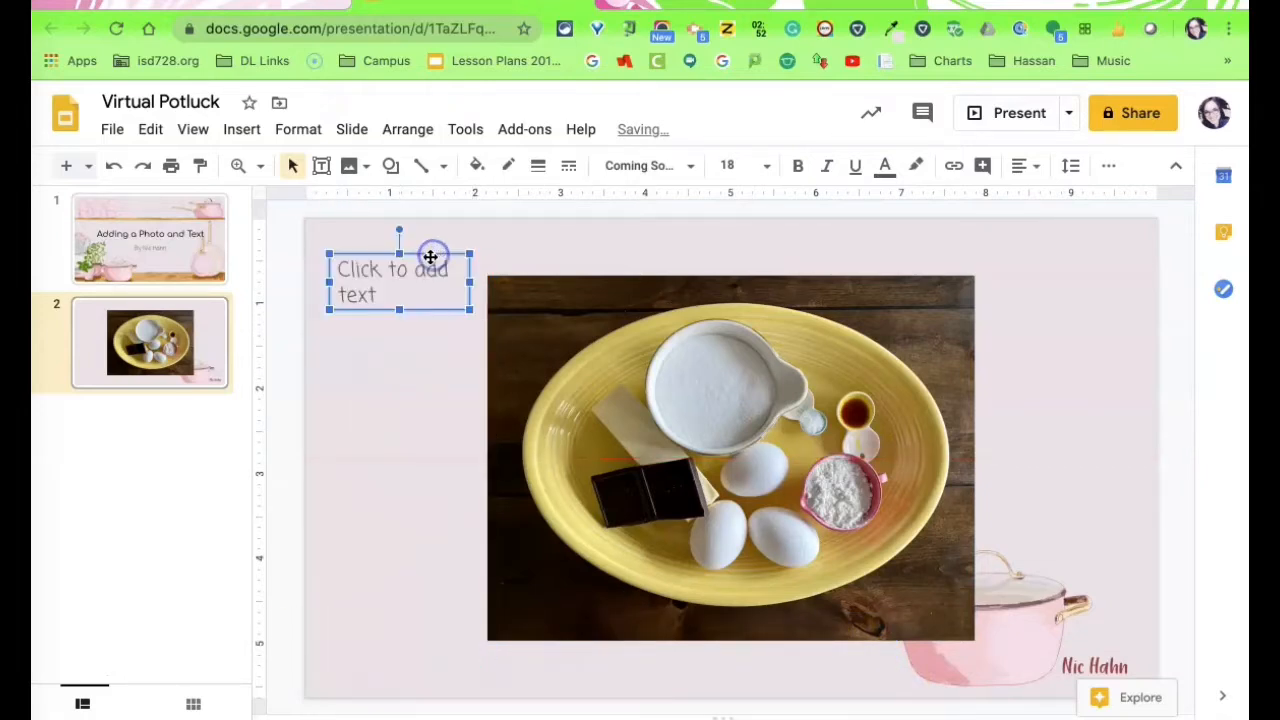
{"action": "right_click", "coordinate": [214, 360]}
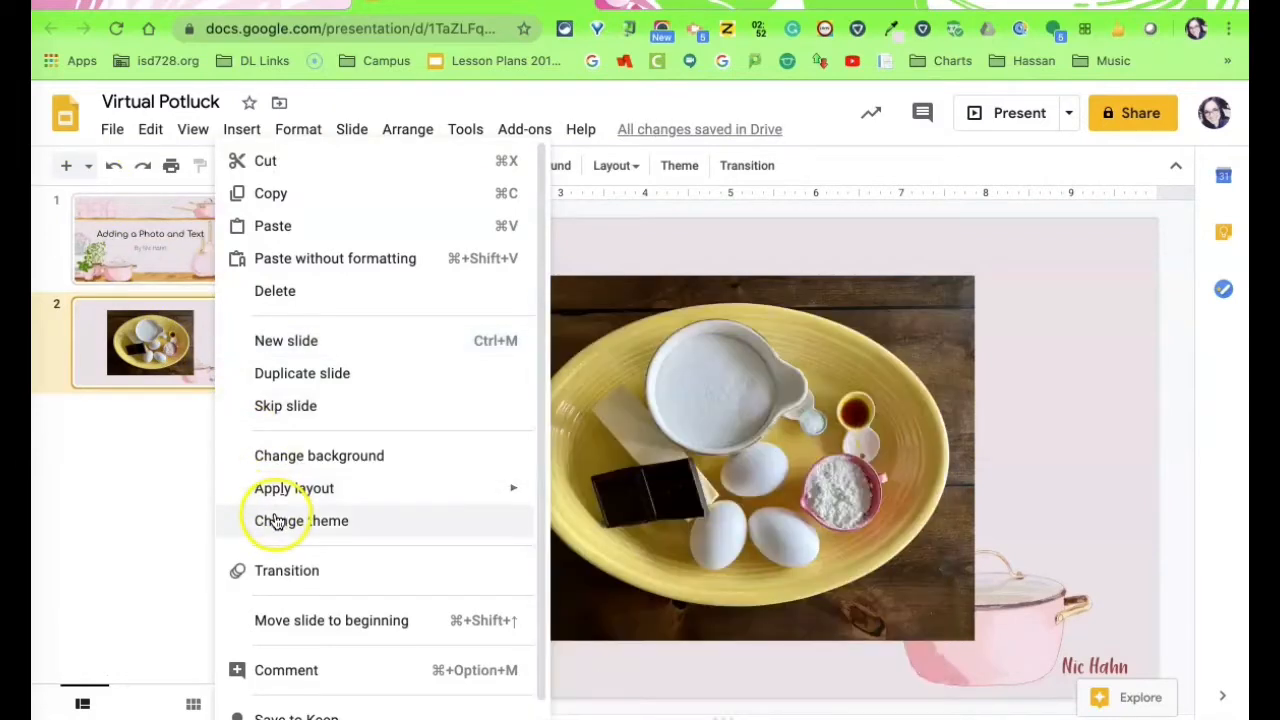
{"action": "mouse_move", "coordinate": [318, 490]}
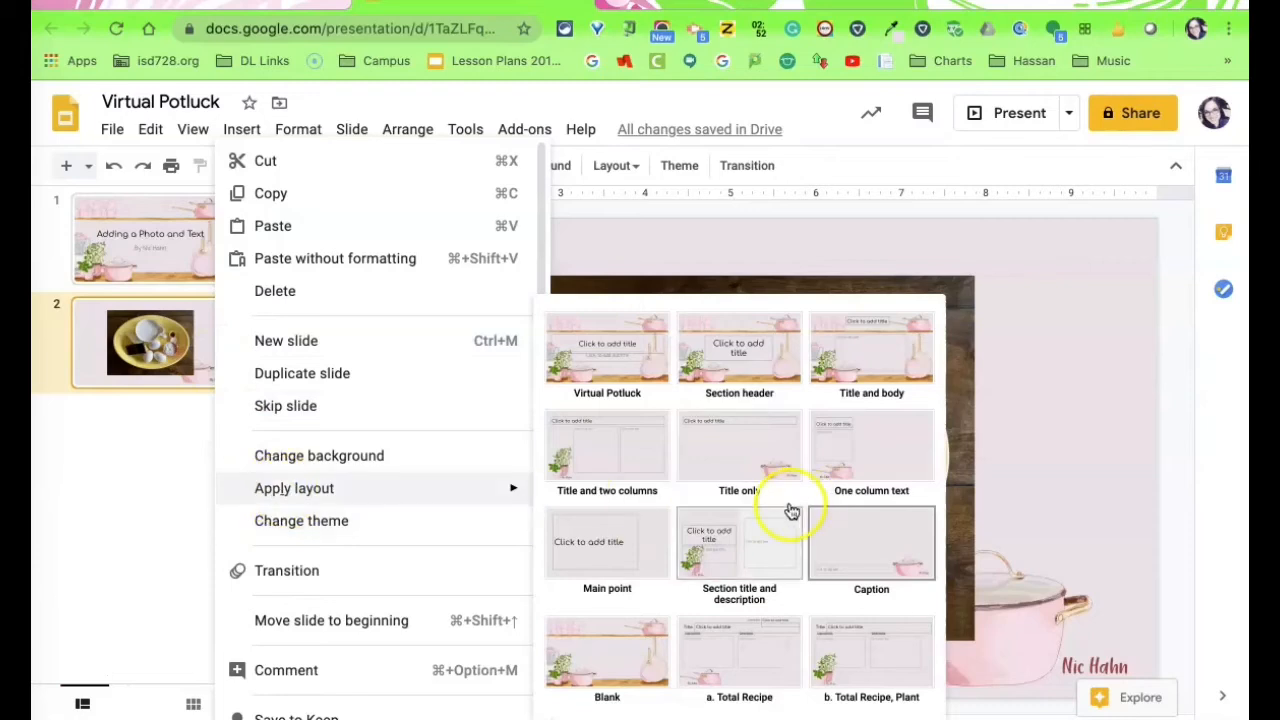
{"action": "left_click", "coordinate": [632, 545]}
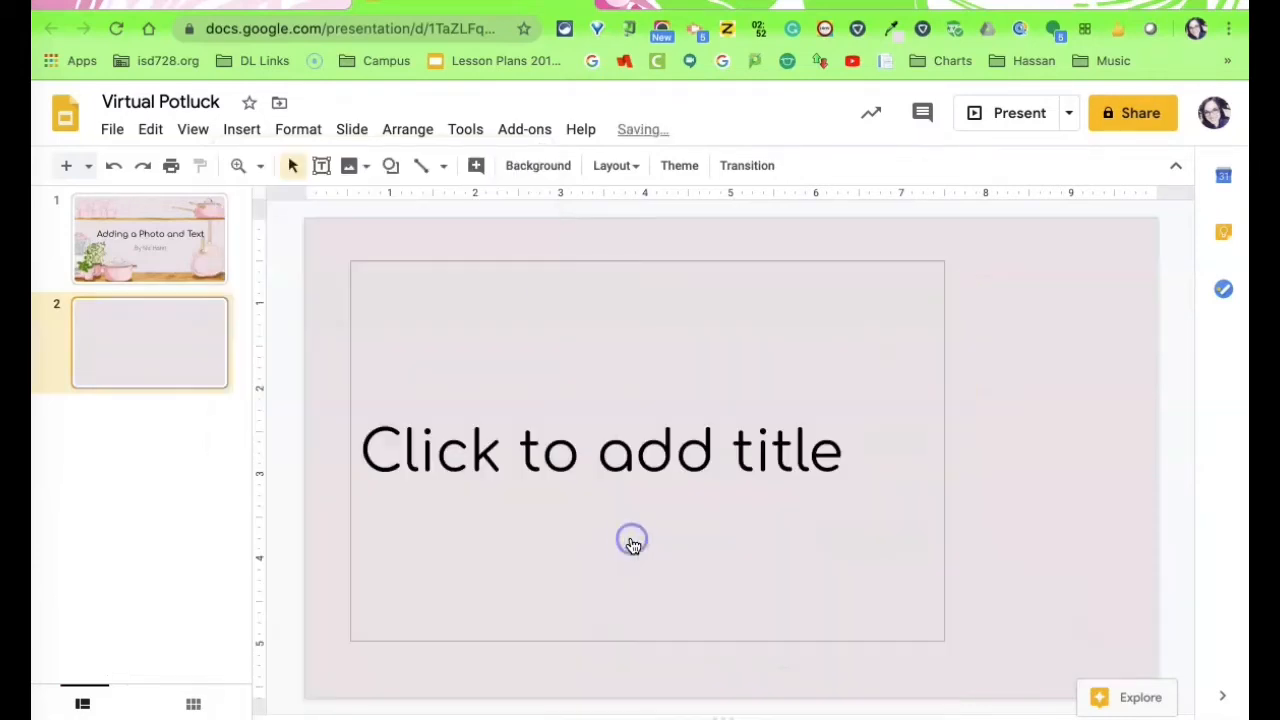
Step: Turn the title placeholder into a small 14-point label reading "1/2 cup of Butter" in the slide's upper-left corner
{"action": "left_click", "coordinate": [366, 262]}
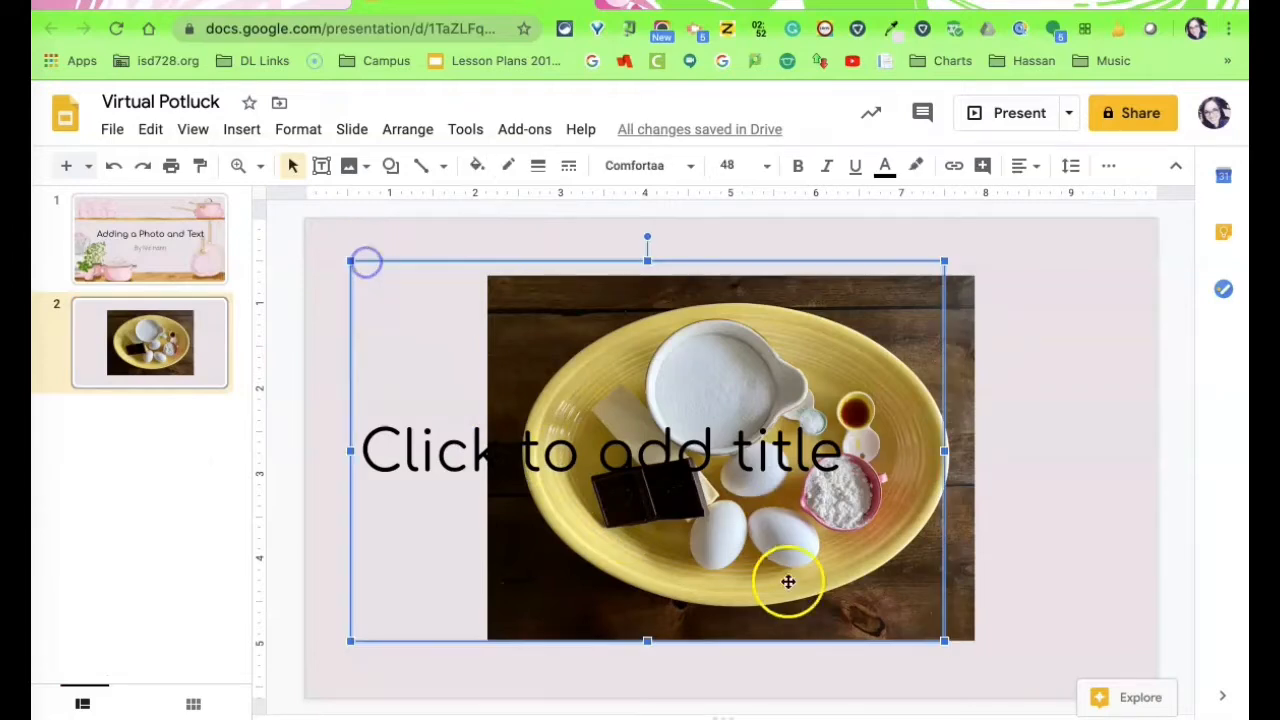
{"action": "left_click_drag", "start_coordinate": [943, 641], "coordinate": [474, 311]}
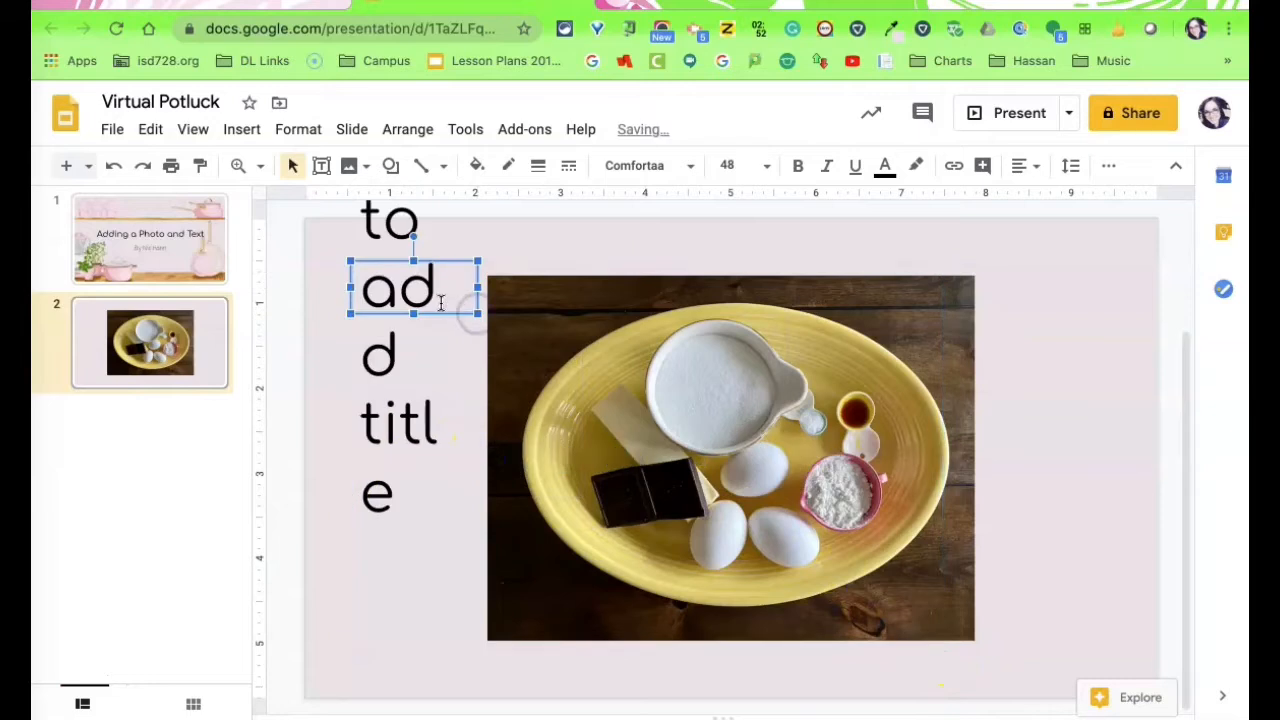
{"action": "left_click", "coordinate": [428, 303]}
{"action": "left_click", "coordinate": [759, 168]}
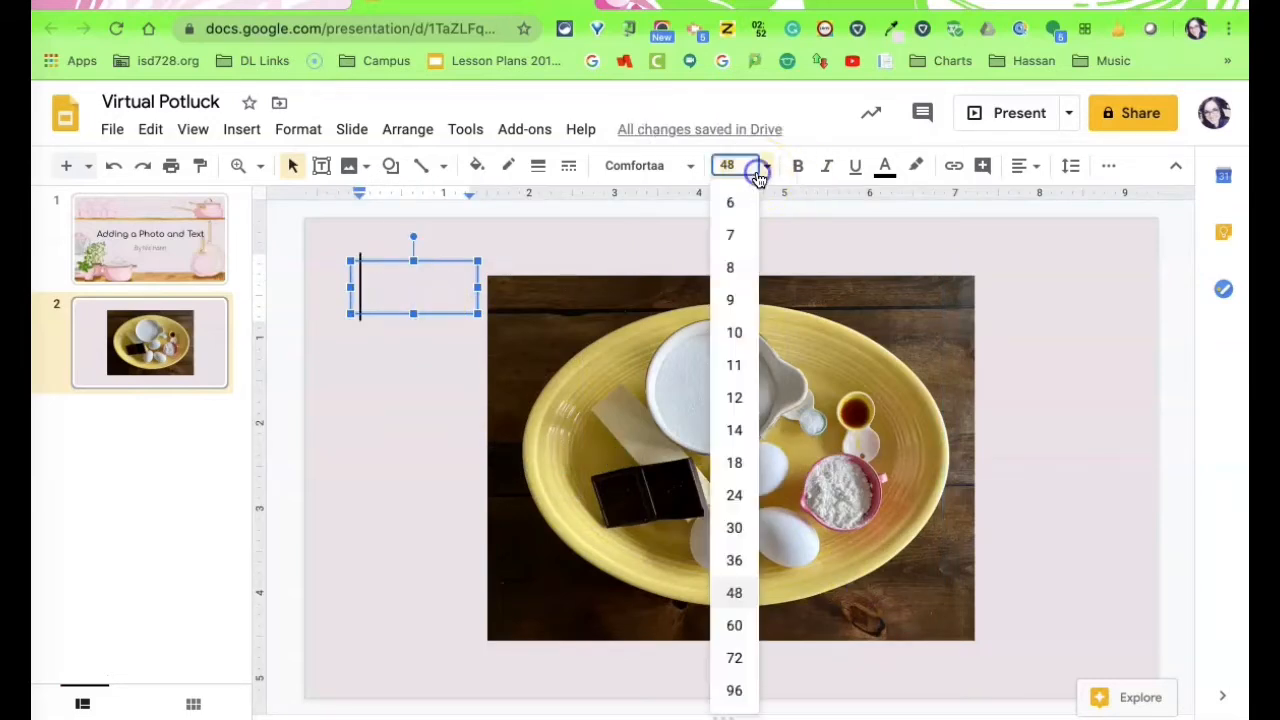
{"action": "left_click", "coordinate": [748, 430]}
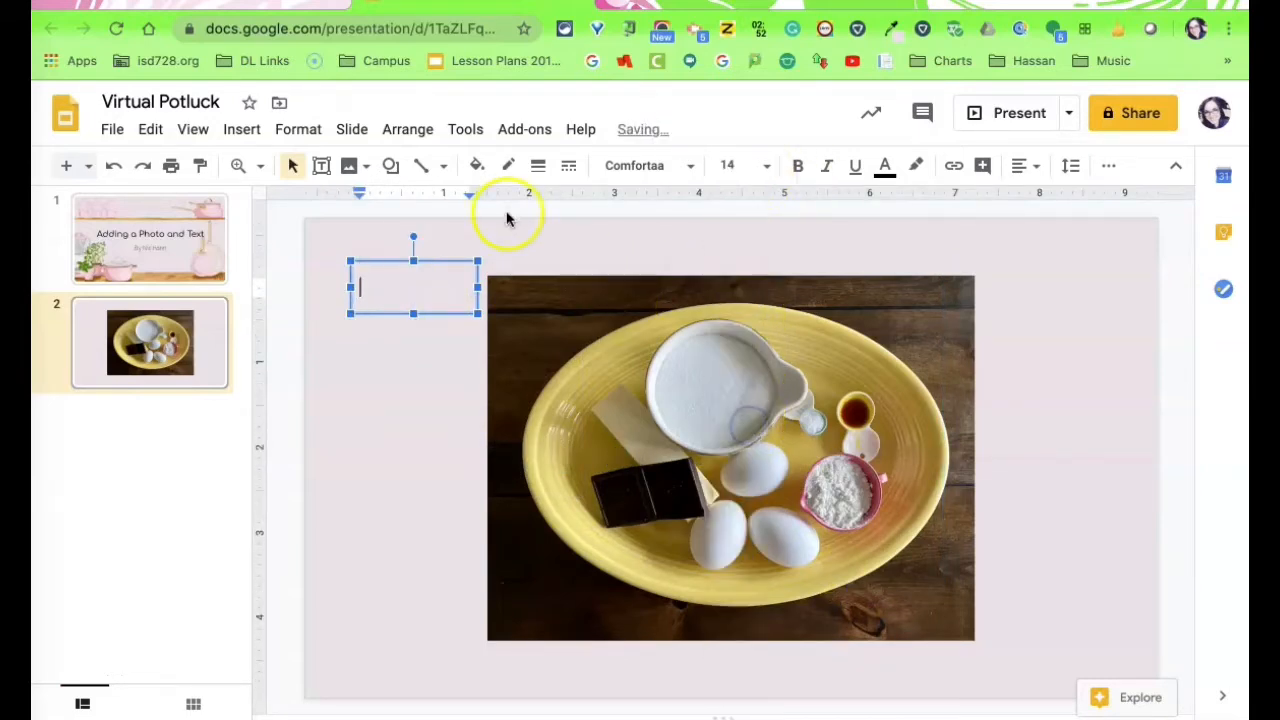
{"action": "mouse_move", "coordinate": [460, 259]}
{"action": "left_mouse_down"}
{"action": "mouse_move", "coordinate": [419, 249]}
{"action": "mouse_move", "coordinate": [429, 237]}
{"action": "mouse_move", "coordinate": [483, 265]}
{"action": "left_mouse_up"}
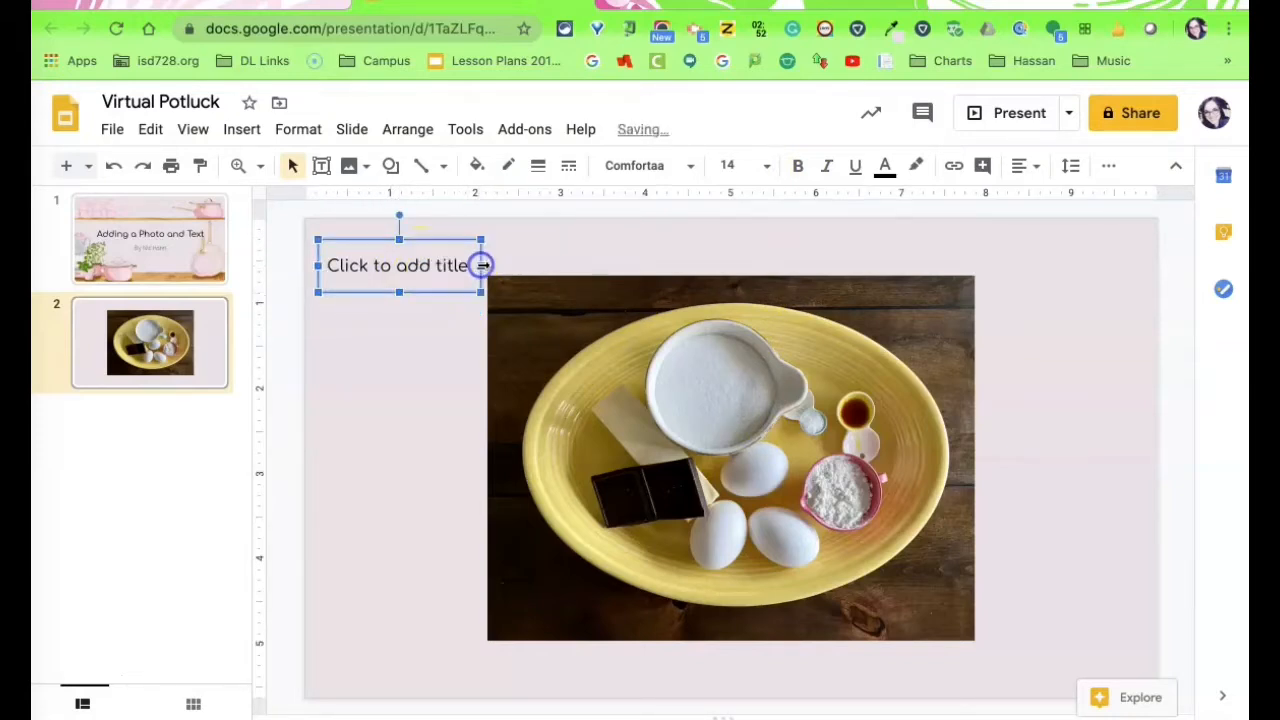
{"action": "type", "text": "1/2 cup of Butter"}
Step: Duplicate the "1/2 cup of Butter" label, place the copy lower down beside the photo and select its text
{"action": "right_click", "coordinate": [425, 288]}
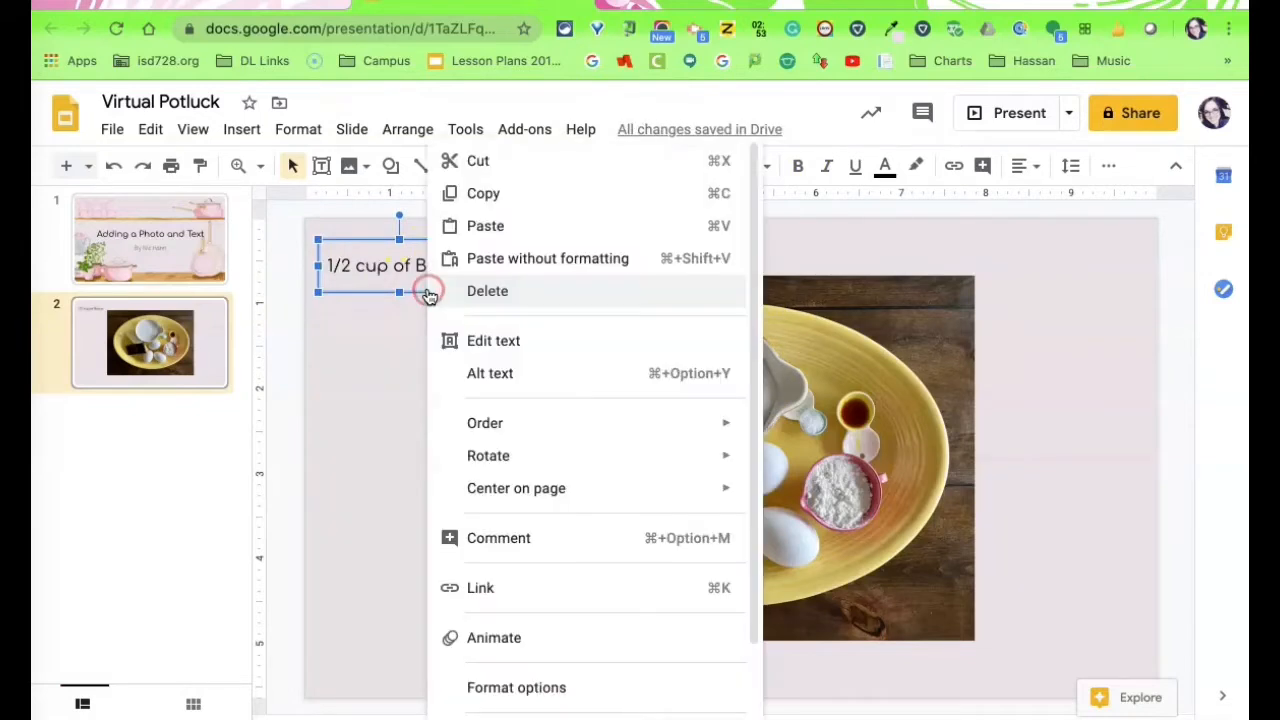
{"action": "left_click", "coordinate": [453, 207]}
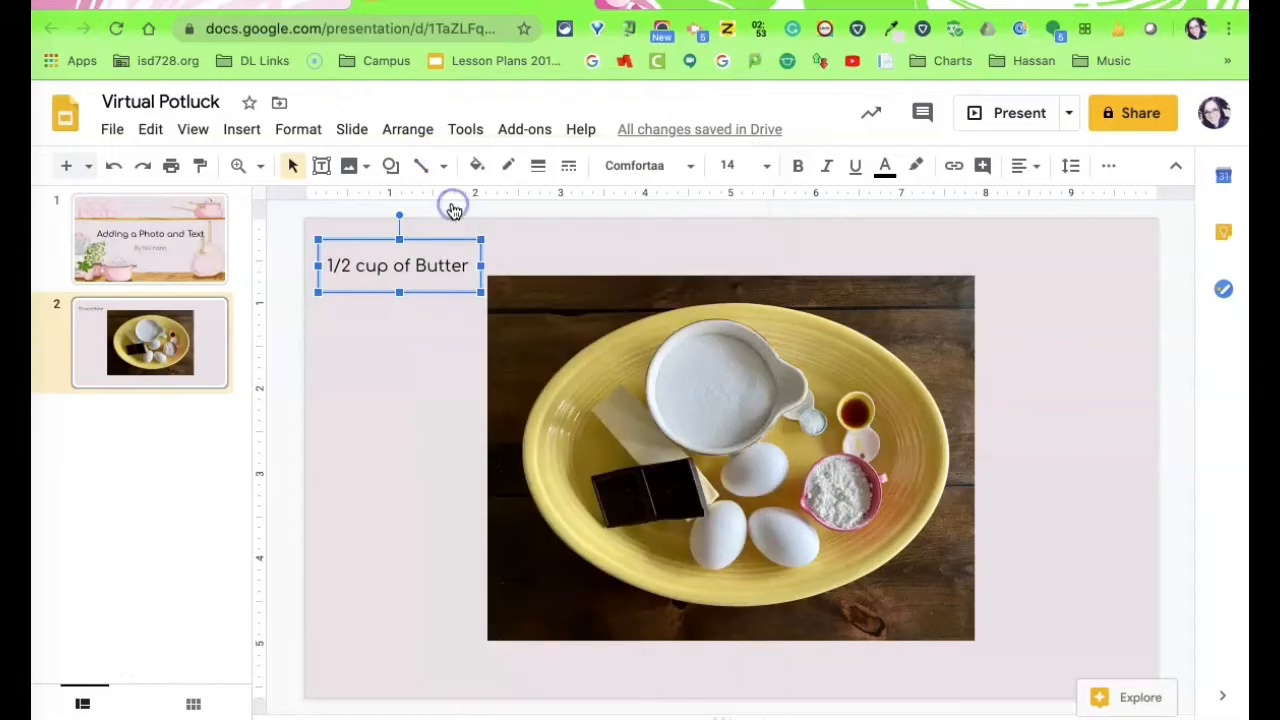
{"action": "right_click", "coordinate": [415, 330]}
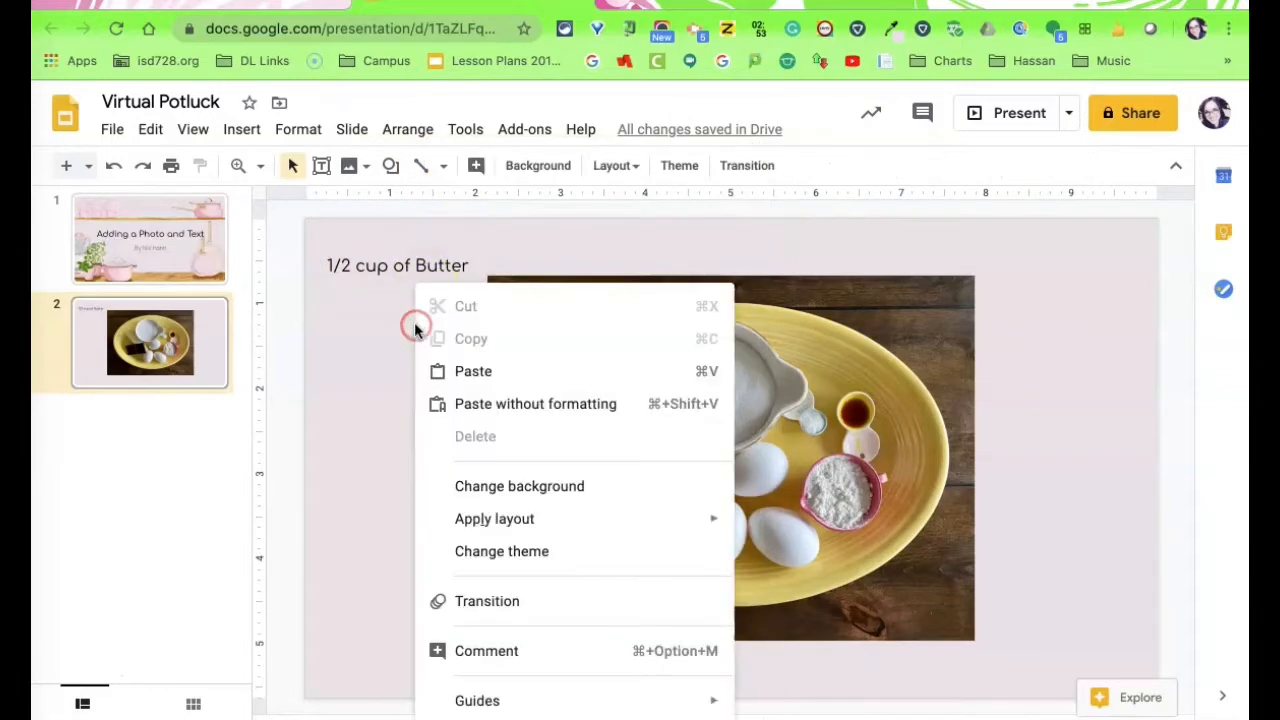
{"action": "left_click", "coordinate": [435, 362]}
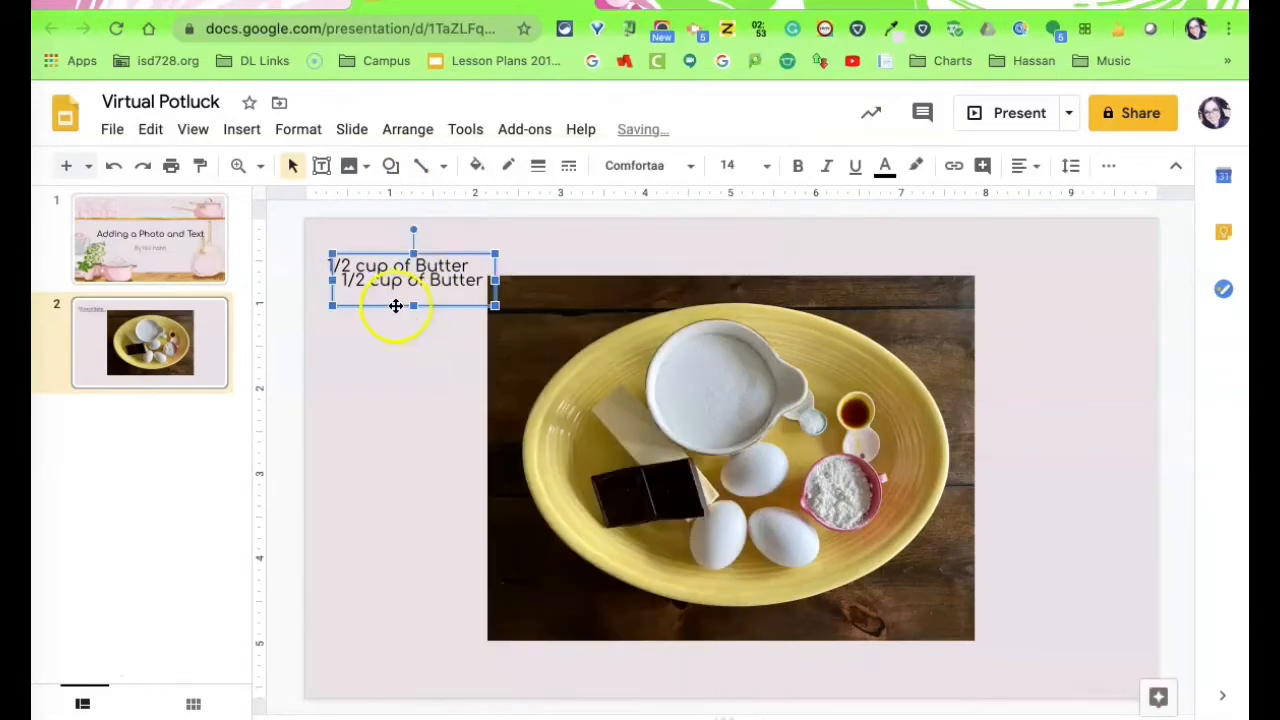
{"action": "left_click_drag", "start_coordinate": [394, 303], "coordinate": [389, 458]}
{"action": "left_click", "coordinate": [386, 447]}
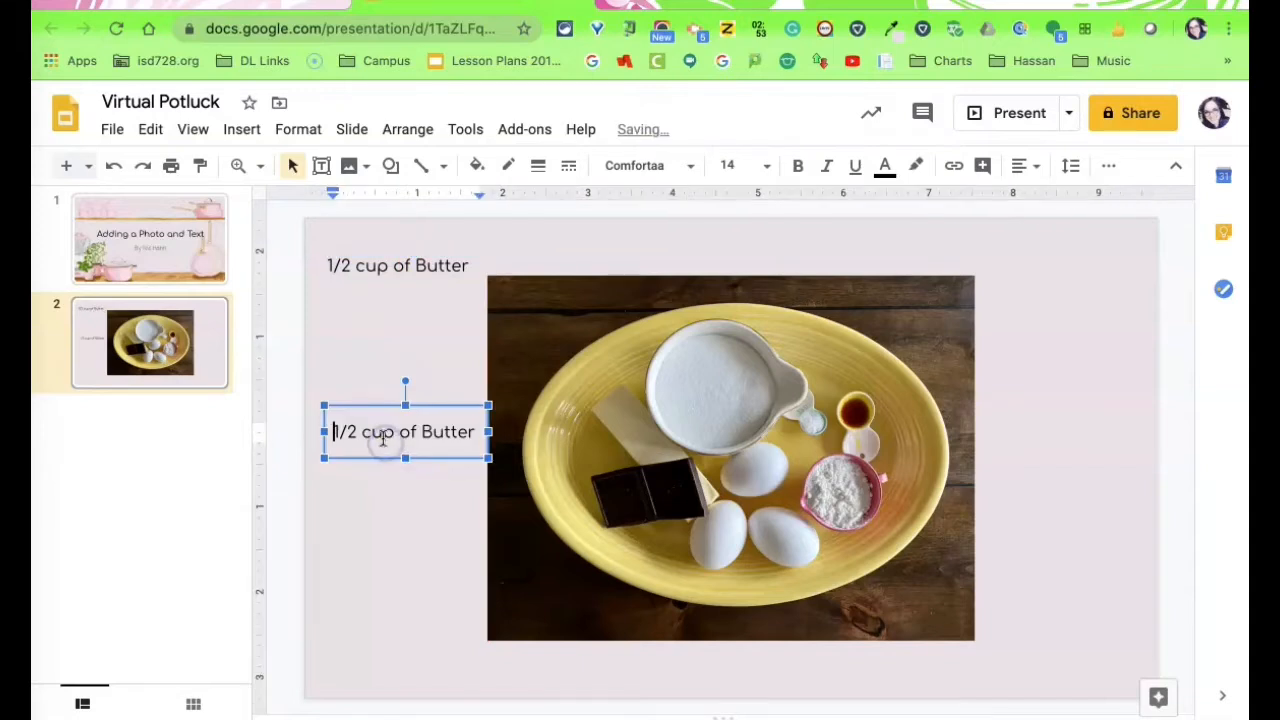
{"action": "triple_click", "coordinate": [381, 437]}
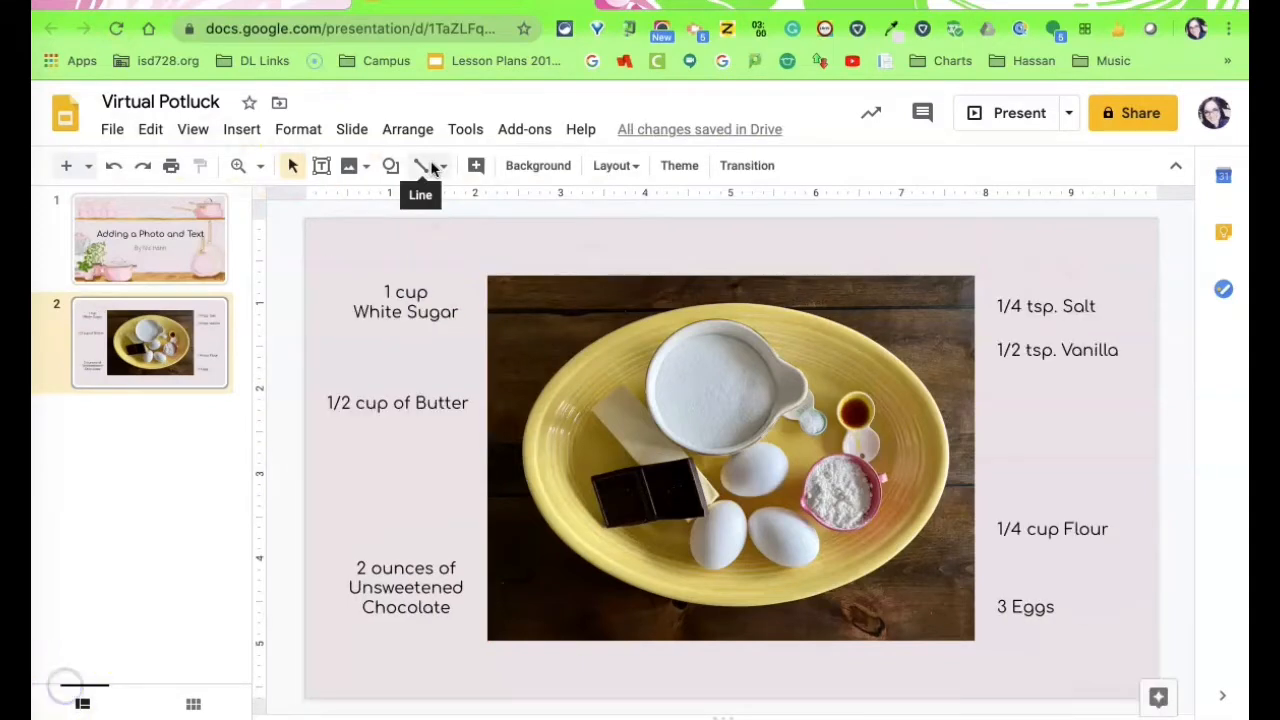
Step: Draw a straight horizontal line from the "1/2 cup of Butter" label to the butter in the photo
{"action": "left_click", "coordinate": [443, 166]}
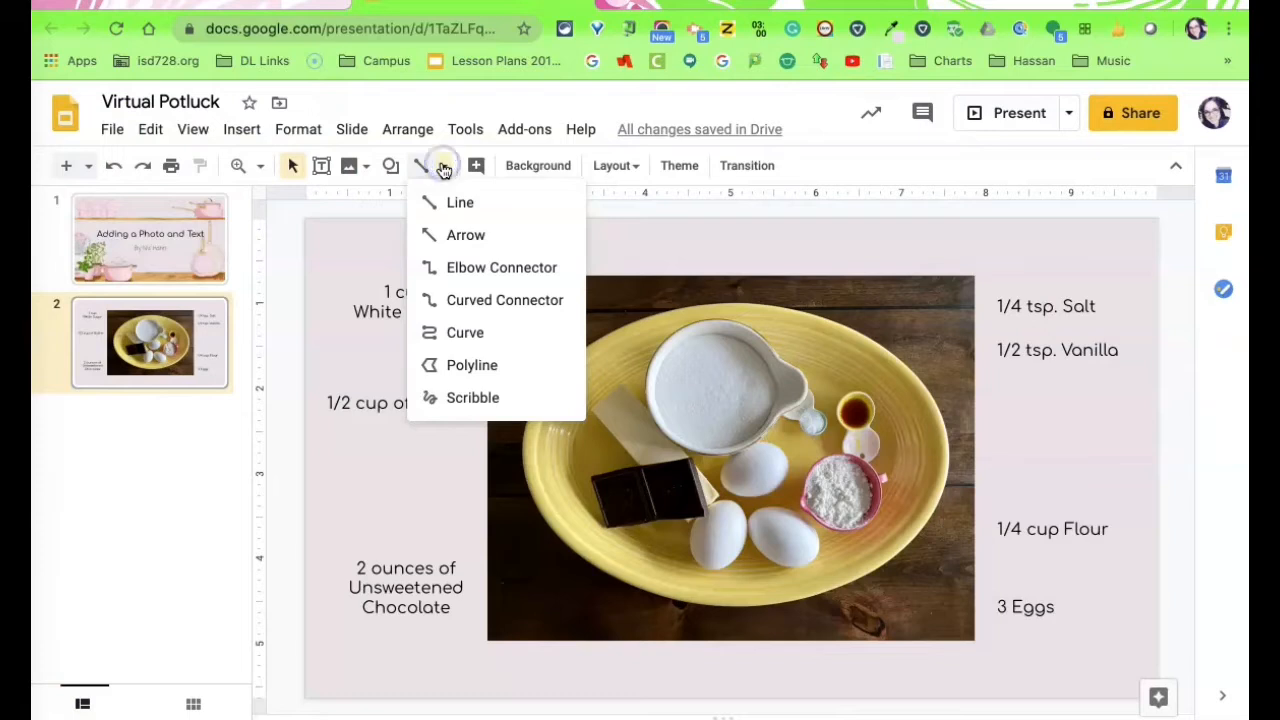
{"action": "left_click", "coordinate": [447, 210]}
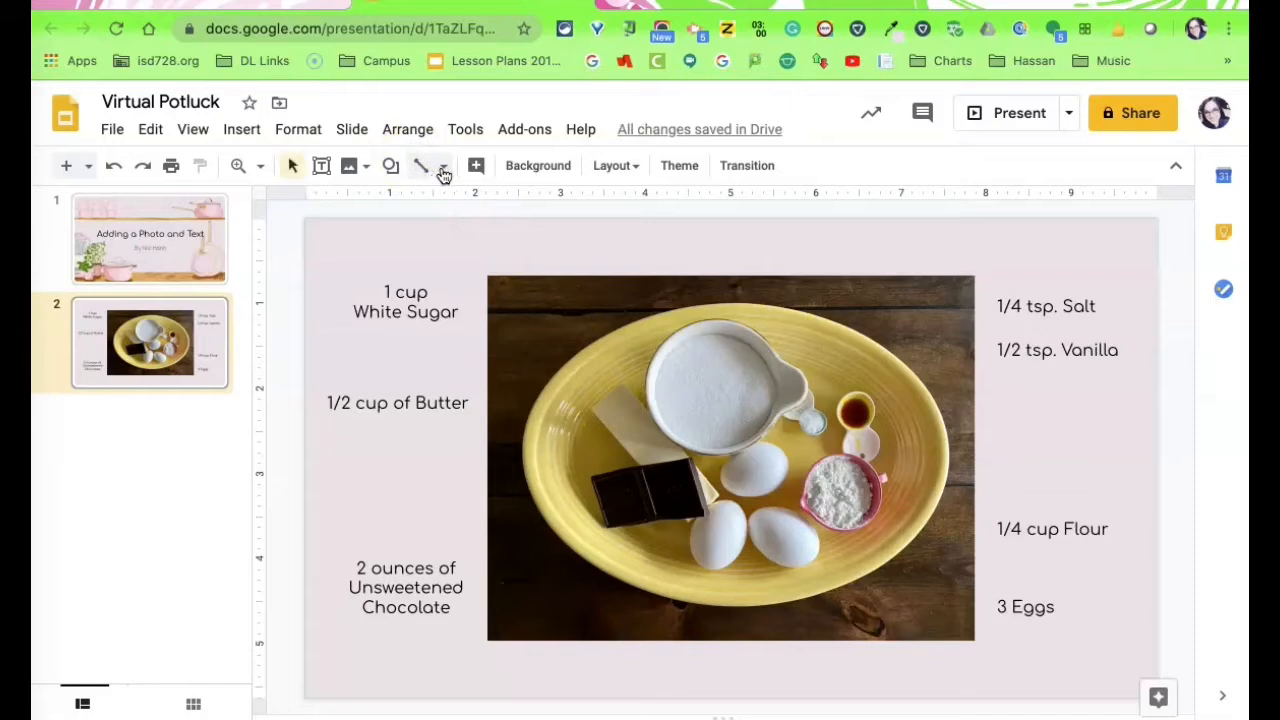
{"action": "left_click", "coordinate": [443, 168]}
{"action": "left_click", "coordinate": [440, 204]}
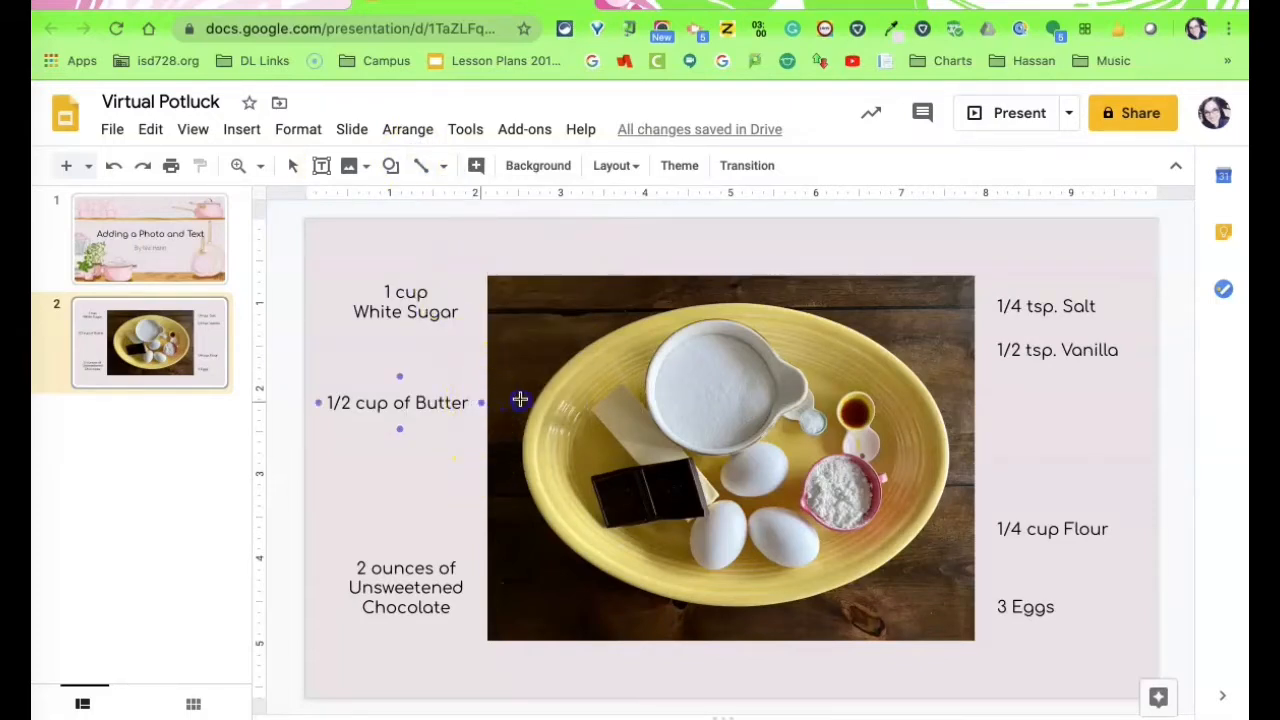
{"action": "left_click_drag", "start_coordinate": [481, 402], "coordinate": [617, 402]}
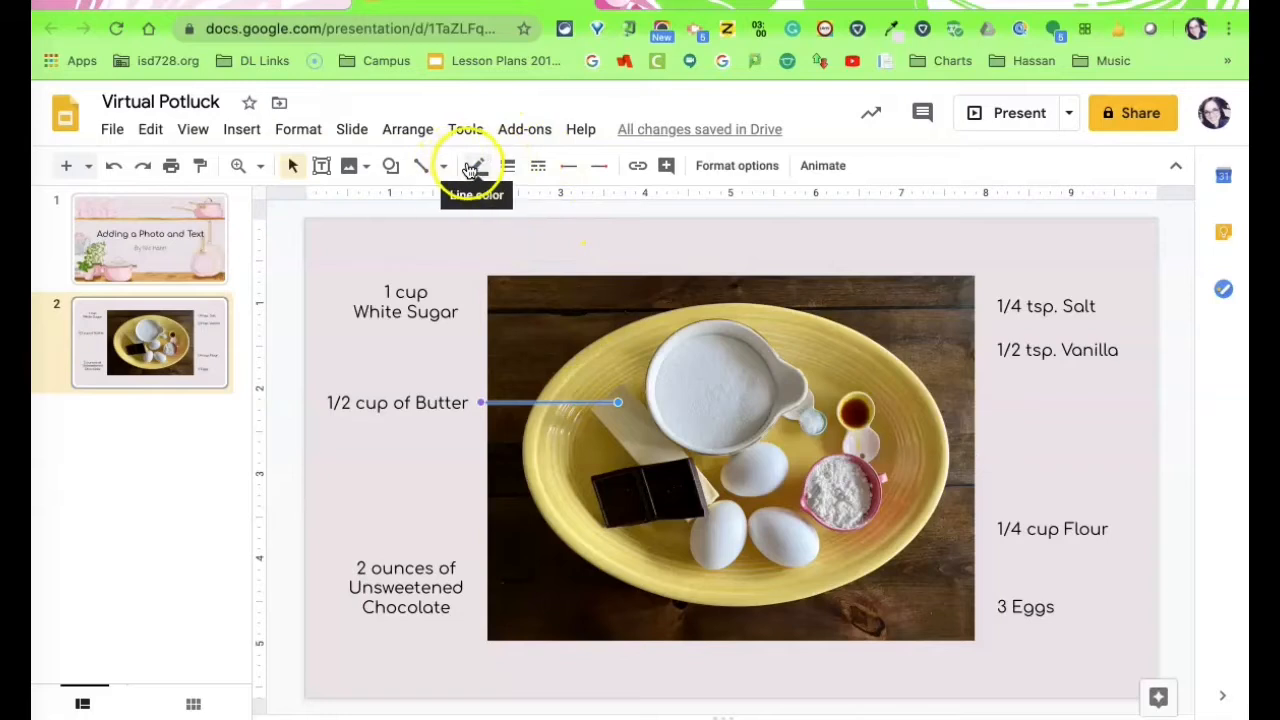
Step: Set the butter line's color to white and its weight to 4px
{"action": "left_click", "coordinate": [449, 251]}
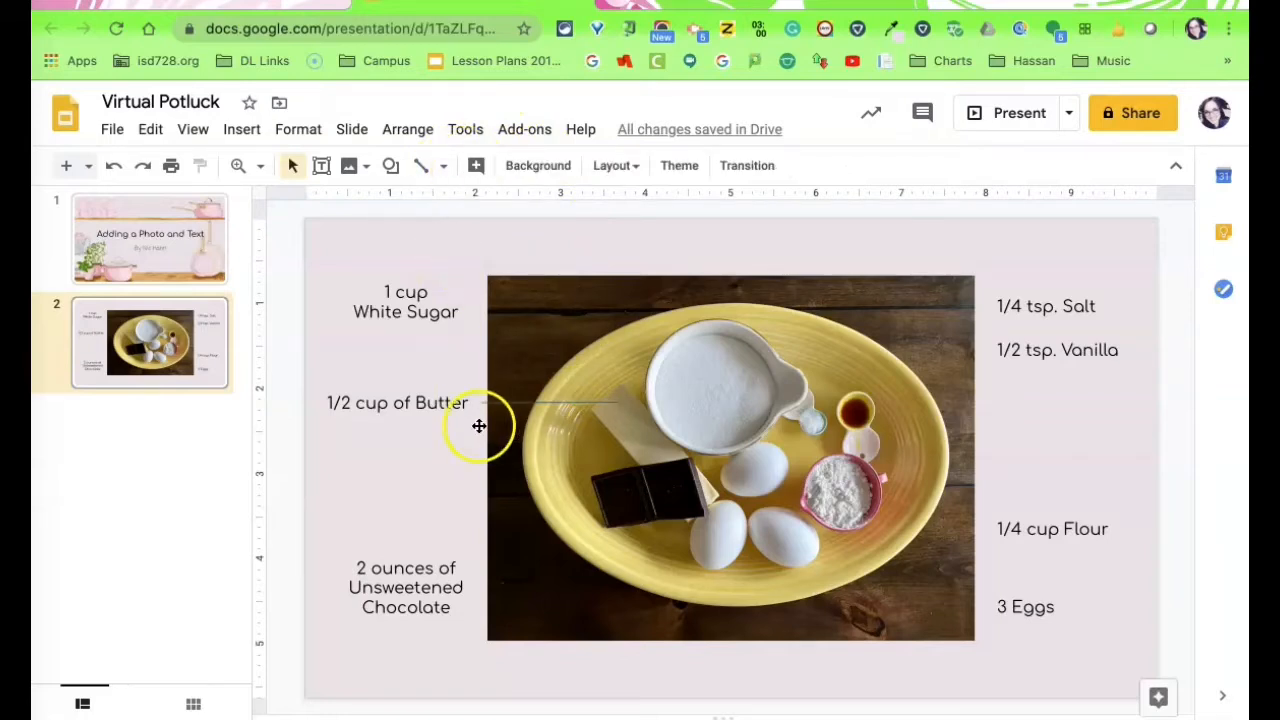
{"action": "left_click", "coordinate": [500, 403]}
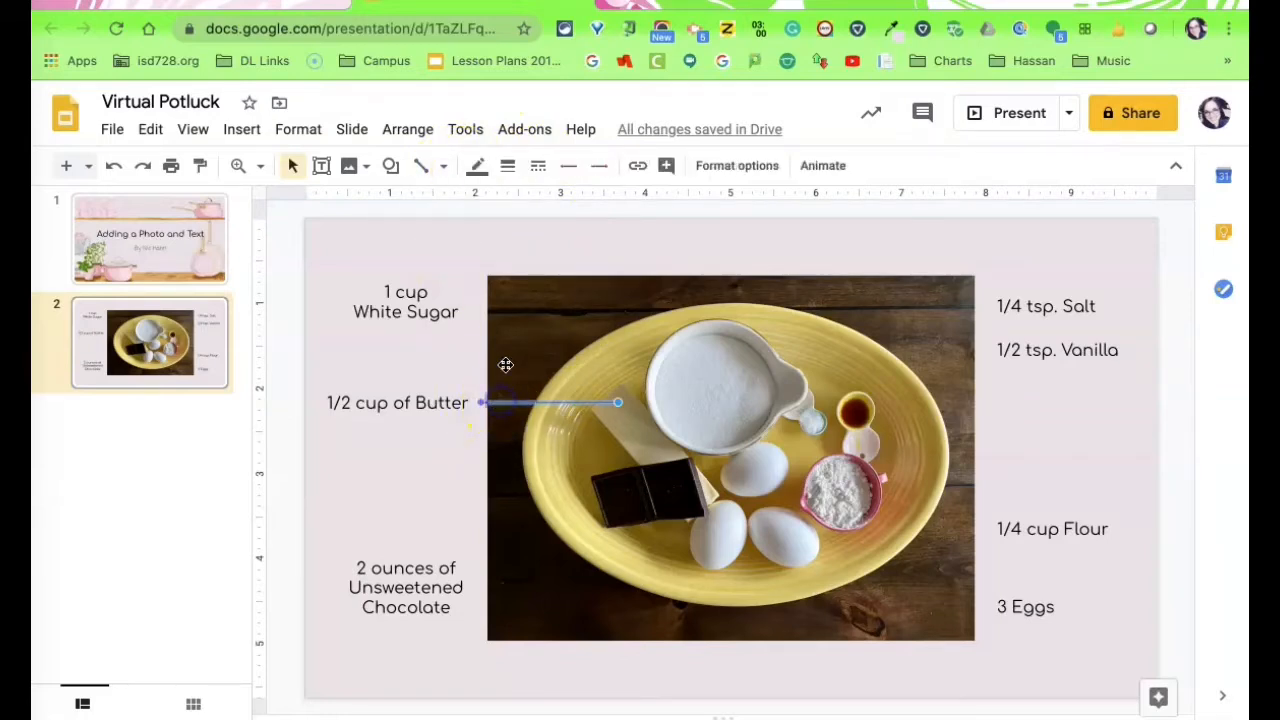
{"action": "left_click", "coordinate": [476, 165]}
{"action": "left_click", "coordinate": [682, 234]}
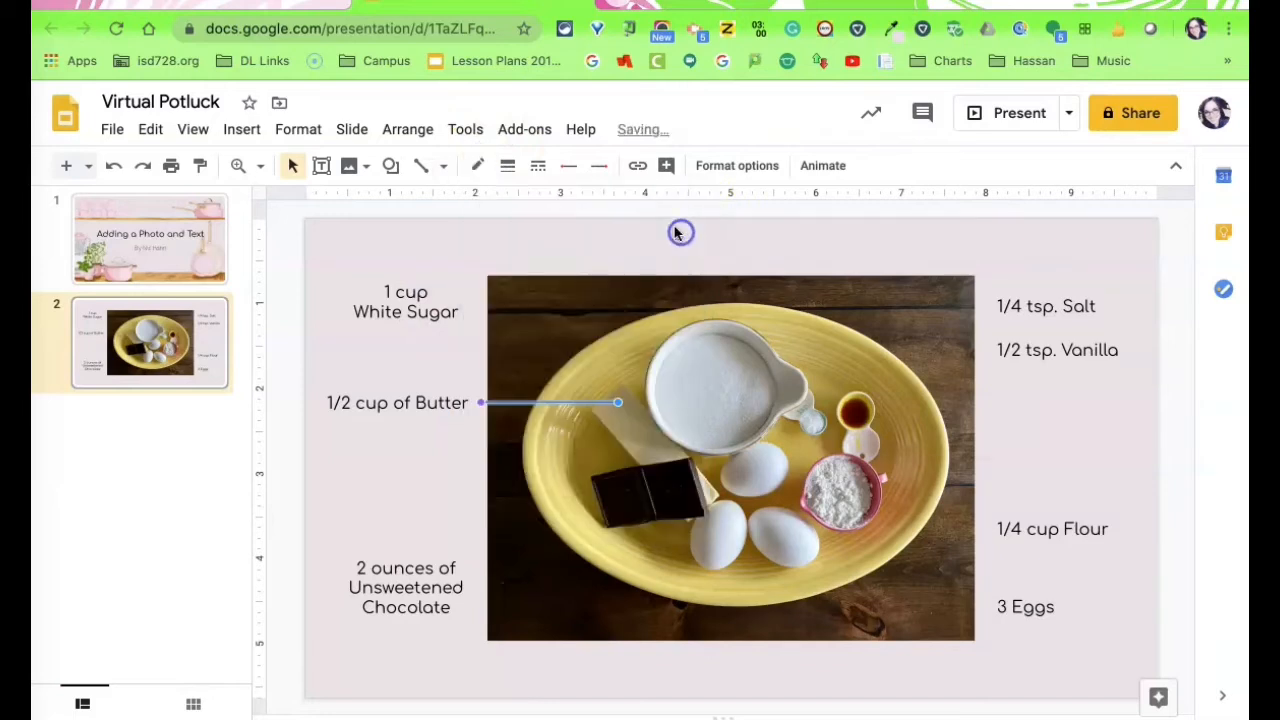
{"action": "left_click", "coordinate": [505, 167]}
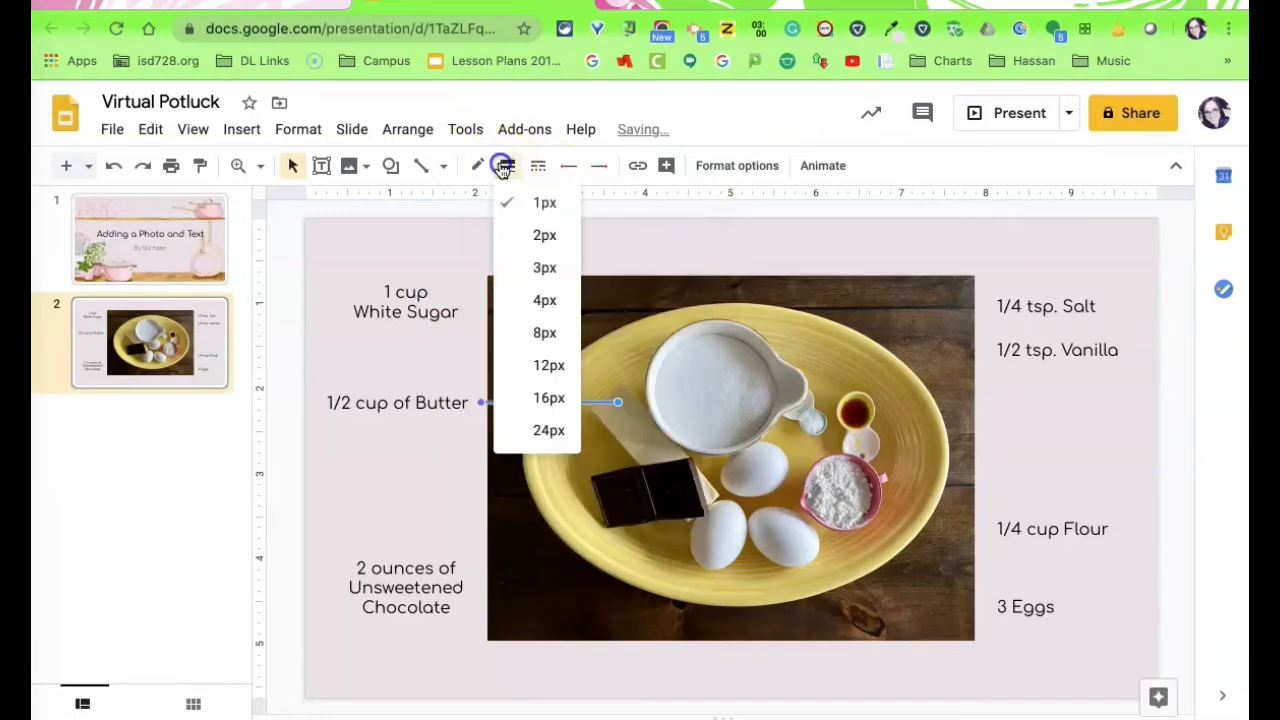
{"action": "left_click", "coordinate": [537, 312]}
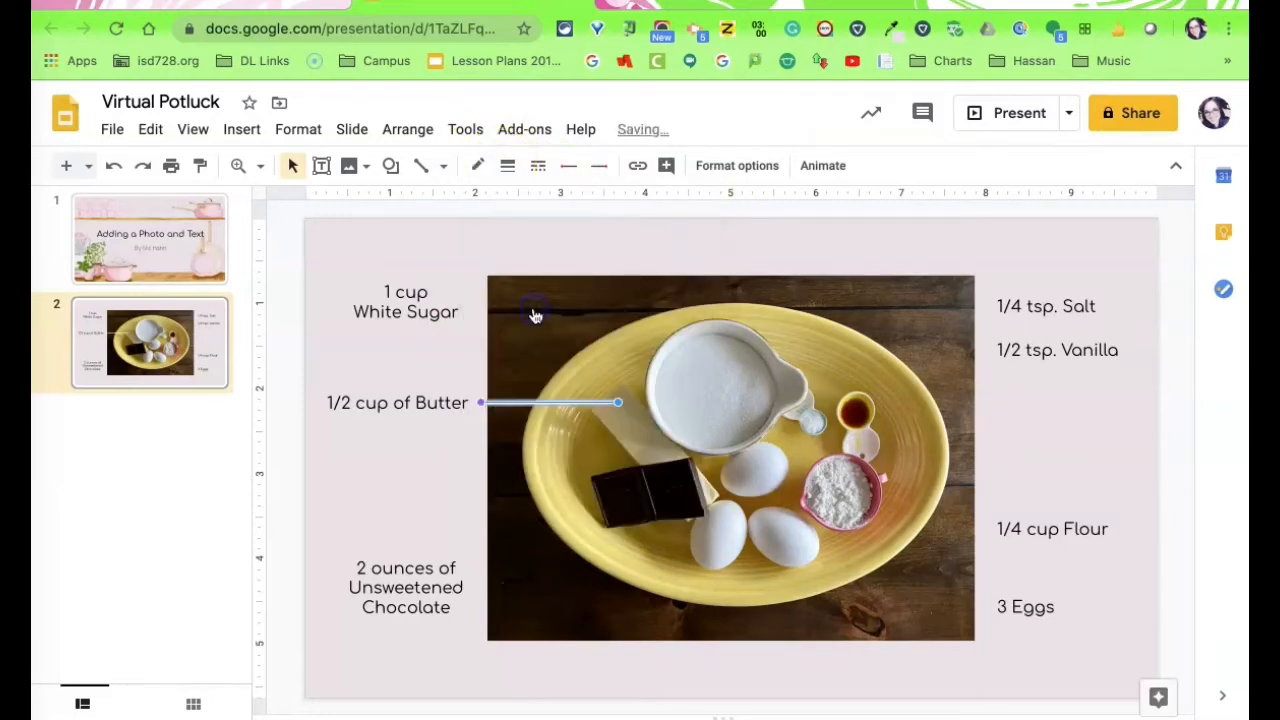
Step: Try to move the butter line's starting point closer to the text of its label
{"action": "left_click", "coordinate": [322, 287]}
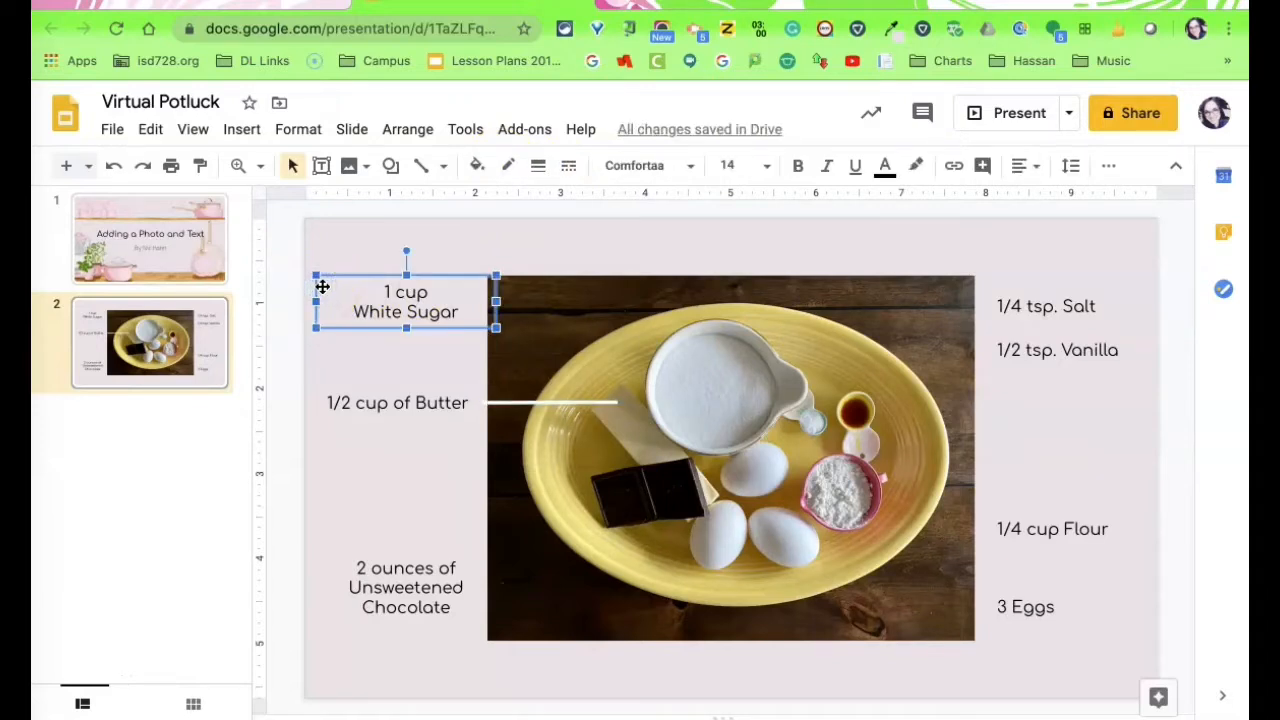
{"action": "left_click", "coordinate": [509, 402]}
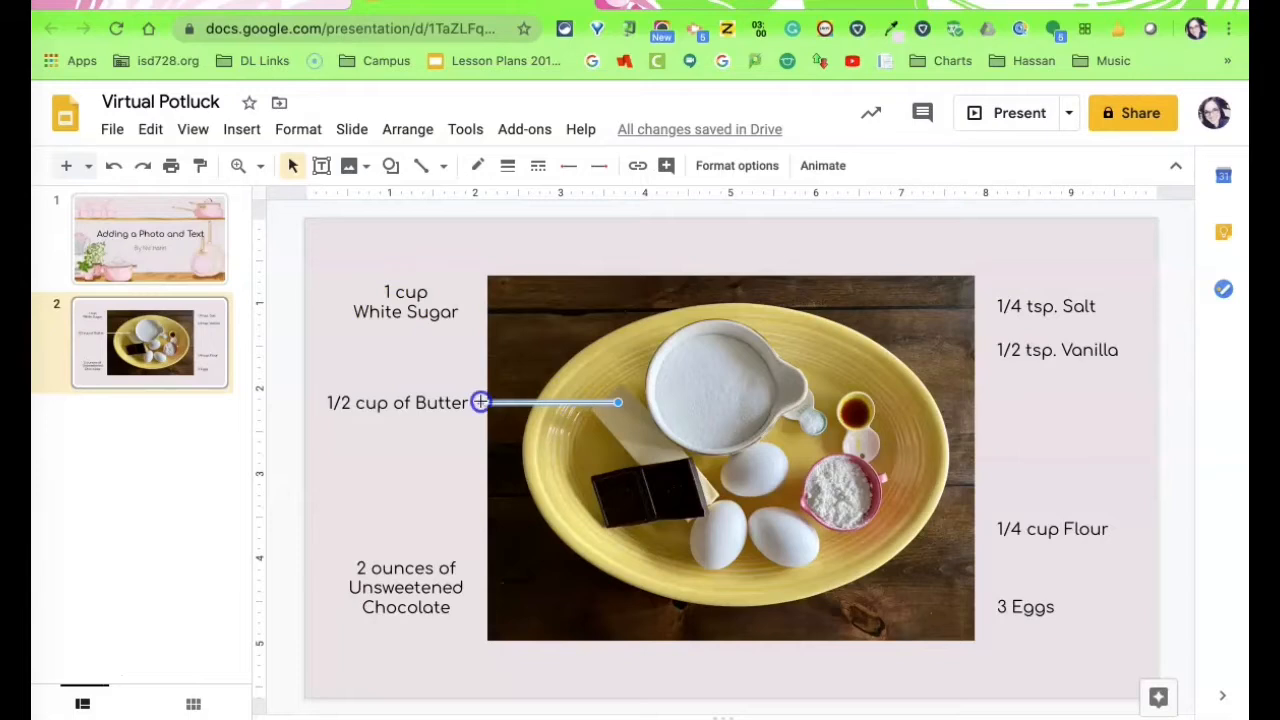
{"action": "left_click_drag", "start_coordinate": [480, 402], "coordinate": [471, 403]}
{"action": "left_click", "coordinate": [446, 472]}
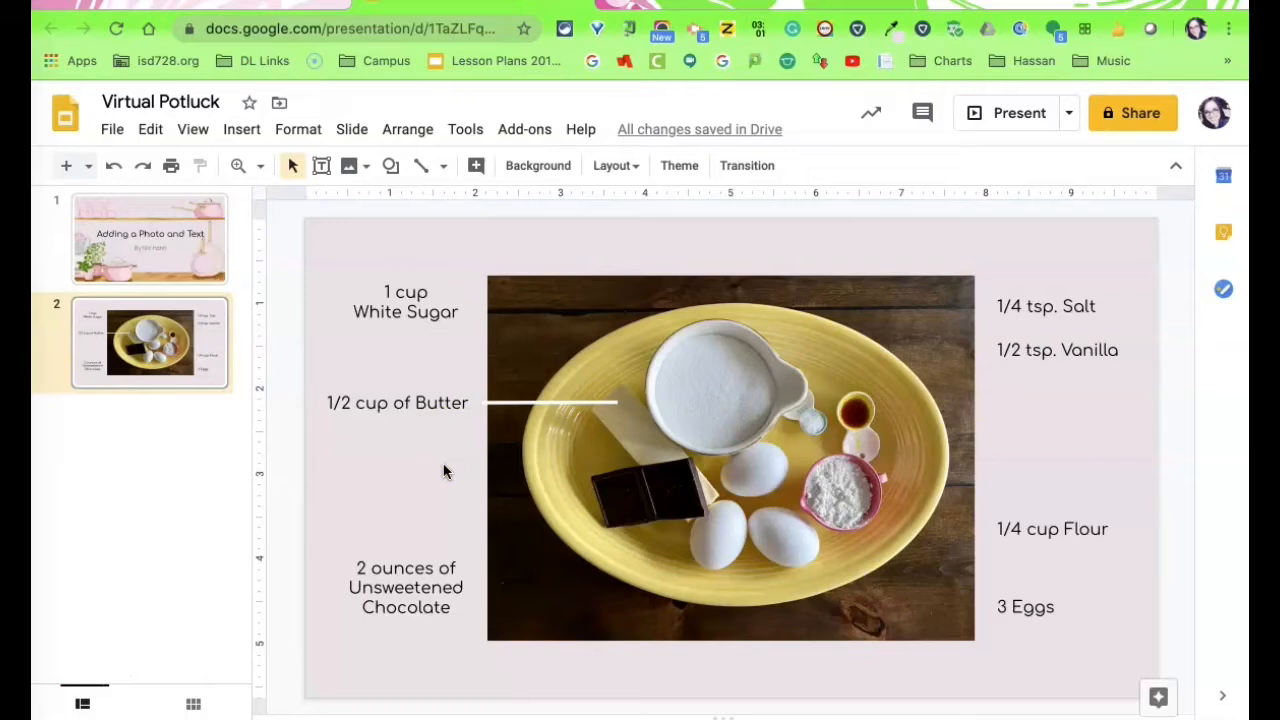
Step: Draw a polyline from the "1 cup White Sugar" label across to above the sugar bowl and down into it
{"action": "left_click", "coordinate": [441, 170]}
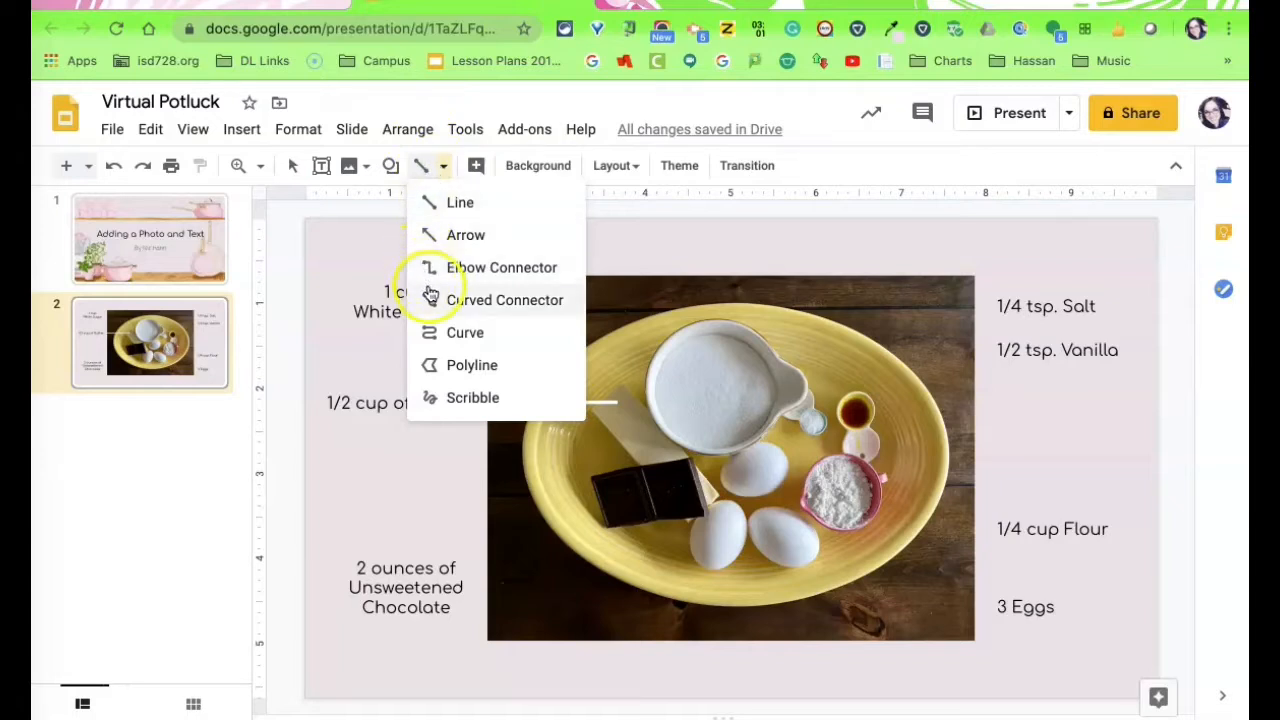
{"action": "left_click", "coordinate": [428, 367]}
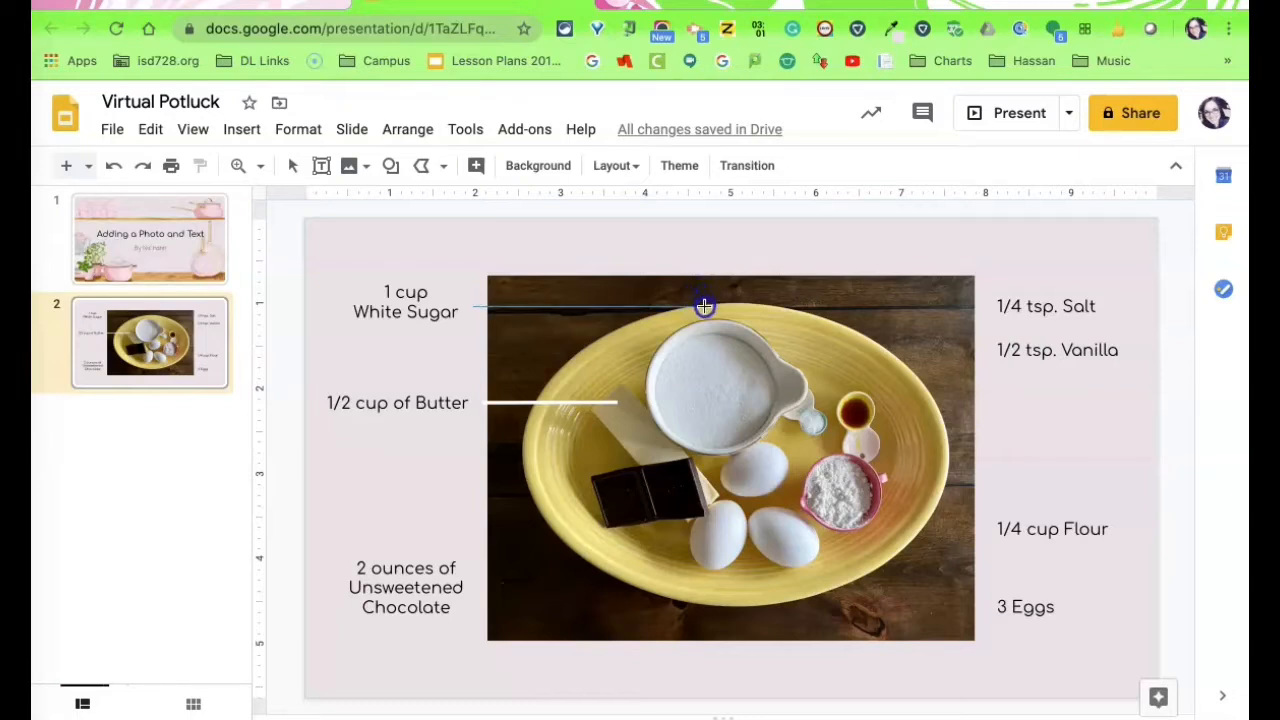
{"action": "left_click", "coordinate": [699, 358]}
{"action": "double_click", "coordinate": [703, 363]}
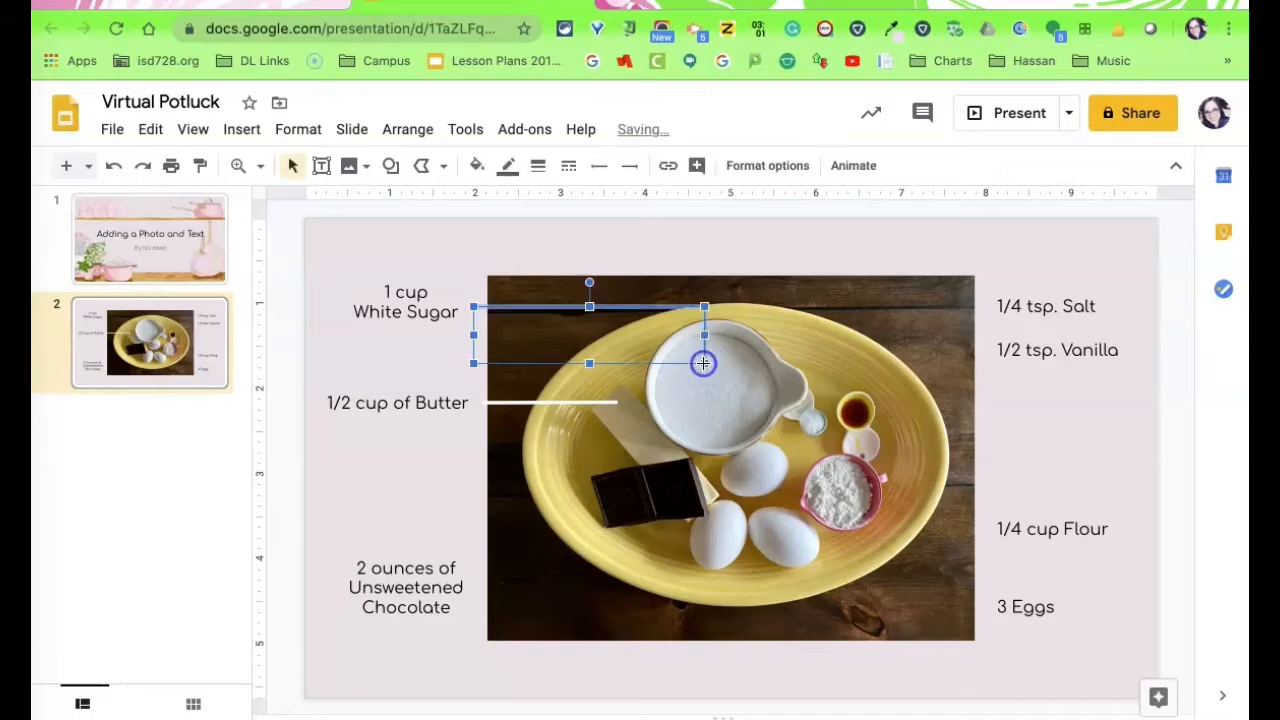
Step: Set the White Sugar polyline's weight to 4px and its color to white
{"action": "left_click", "coordinate": [538, 166]}
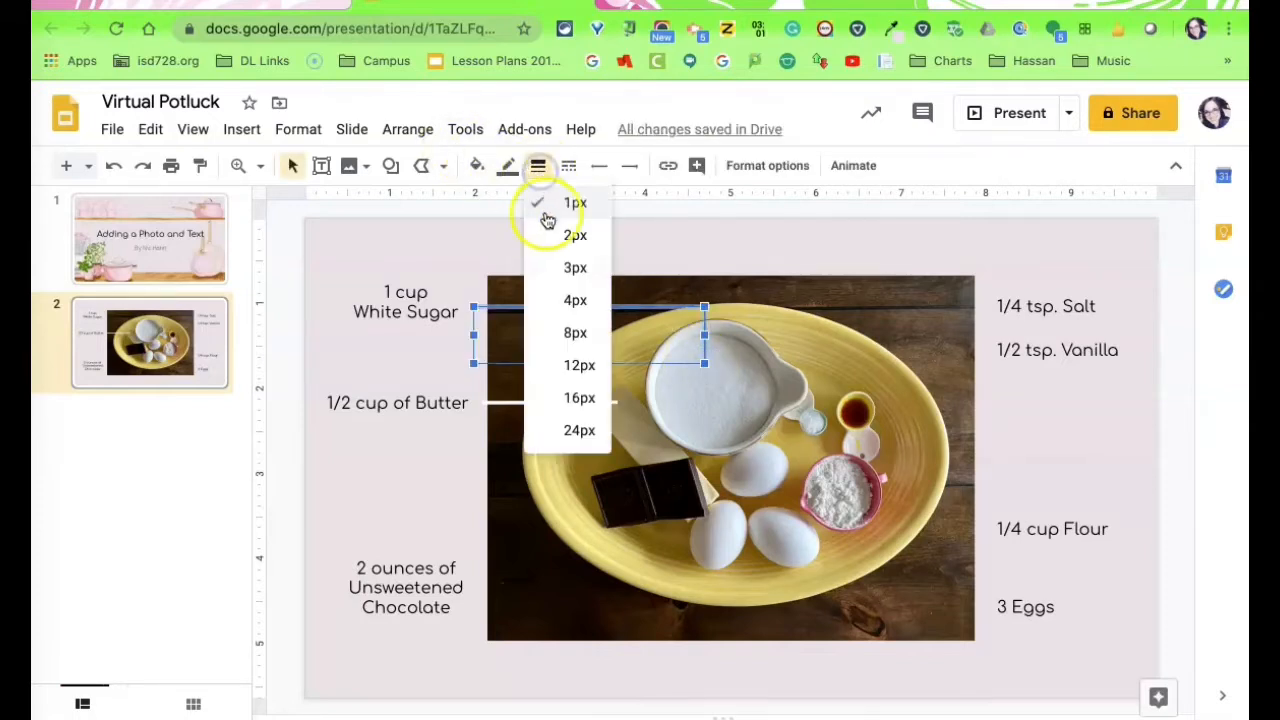
{"action": "left_click", "coordinate": [553, 299]}
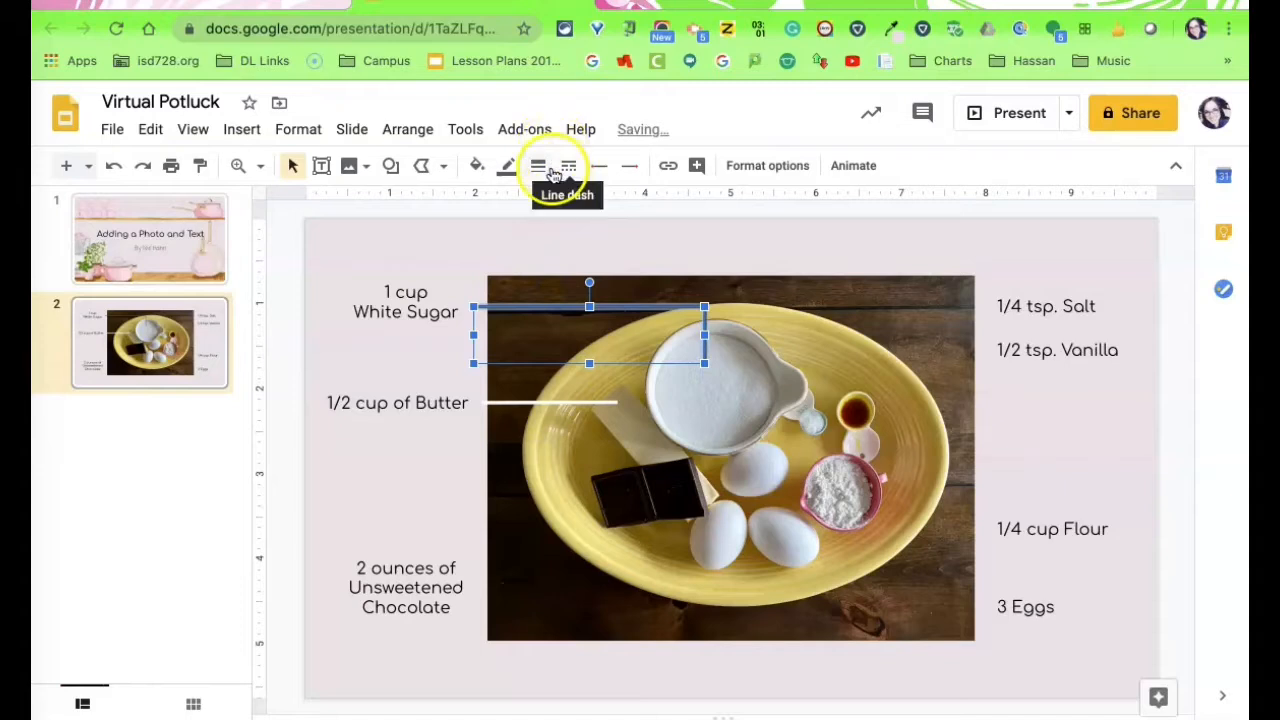
{"action": "left_click", "coordinate": [514, 169]}
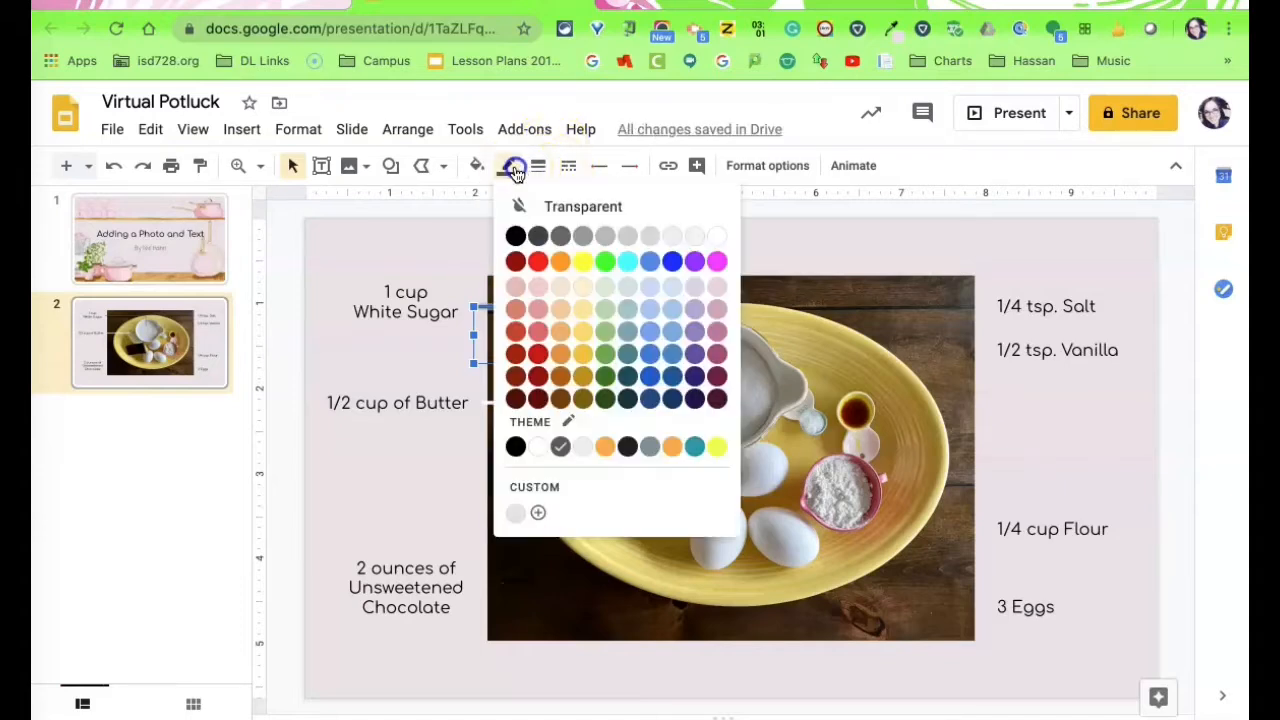
{"action": "left_click", "coordinate": [717, 236]}
{"action": "left_click", "coordinate": [722, 251]}
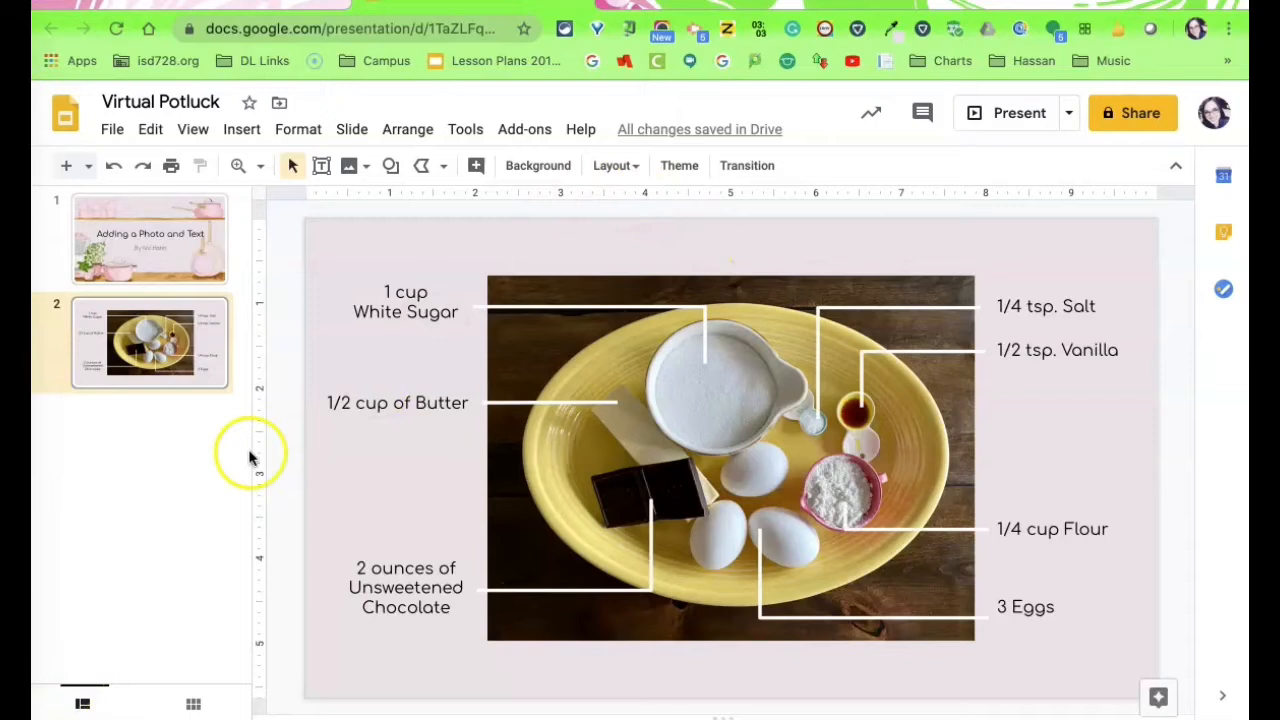
Step: Add a text box spanning the photo's width just above it, with its text centered horizontally and vertically
{"action": "left_click", "coordinate": [321, 165]}
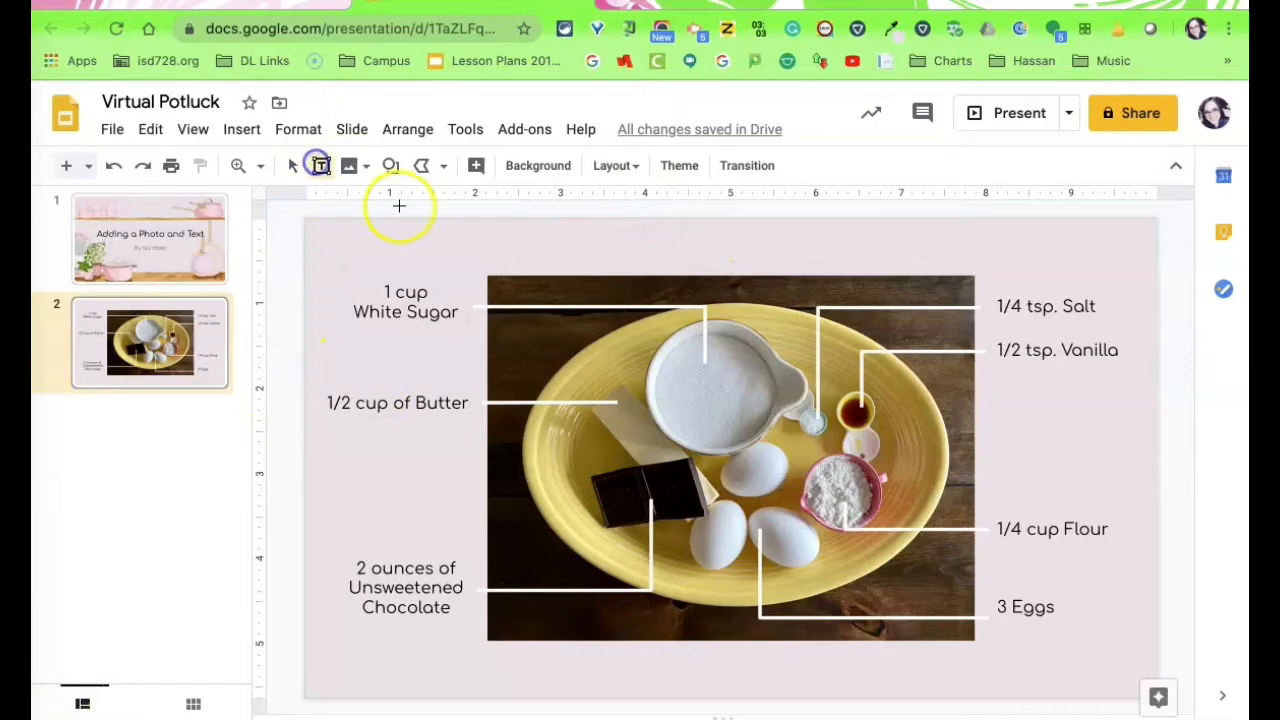
{"action": "left_click_drag", "start_coordinate": [485, 222], "coordinate": [980, 266]}
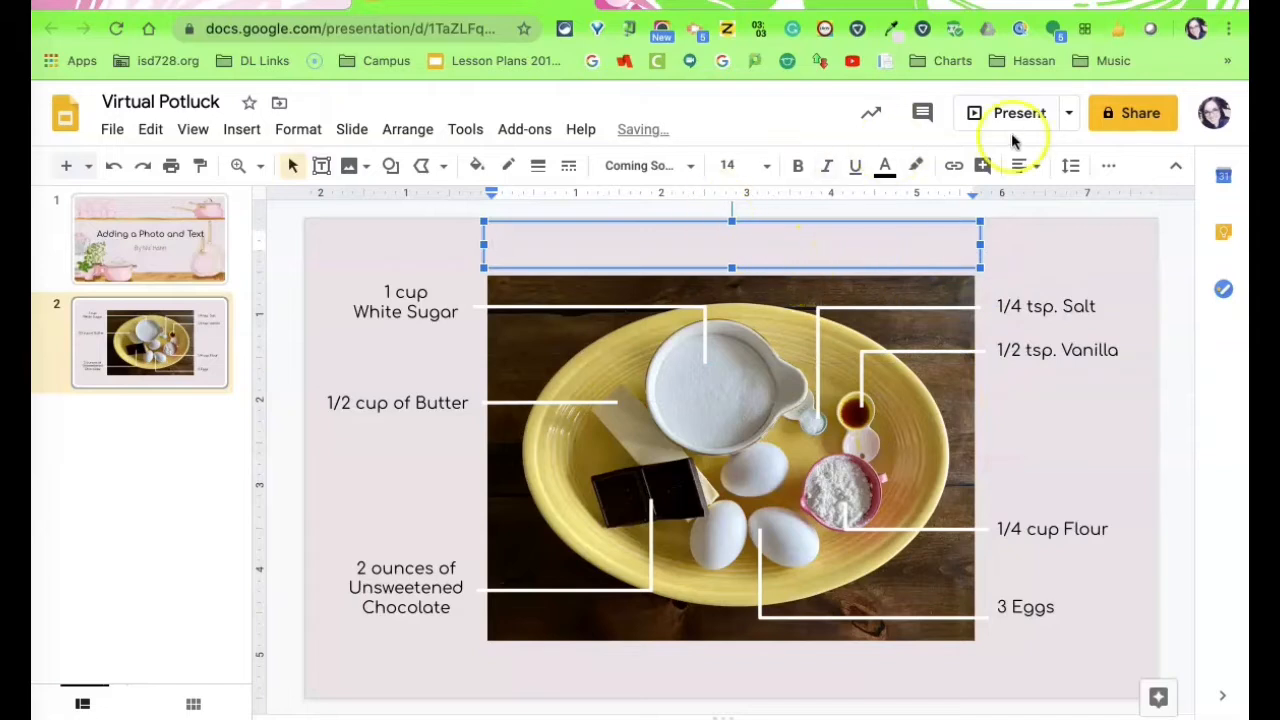
{"action": "left_click", "coordinate": [1020, 166]}
{"action": "left_click", "coordinate": [1050, 204]}
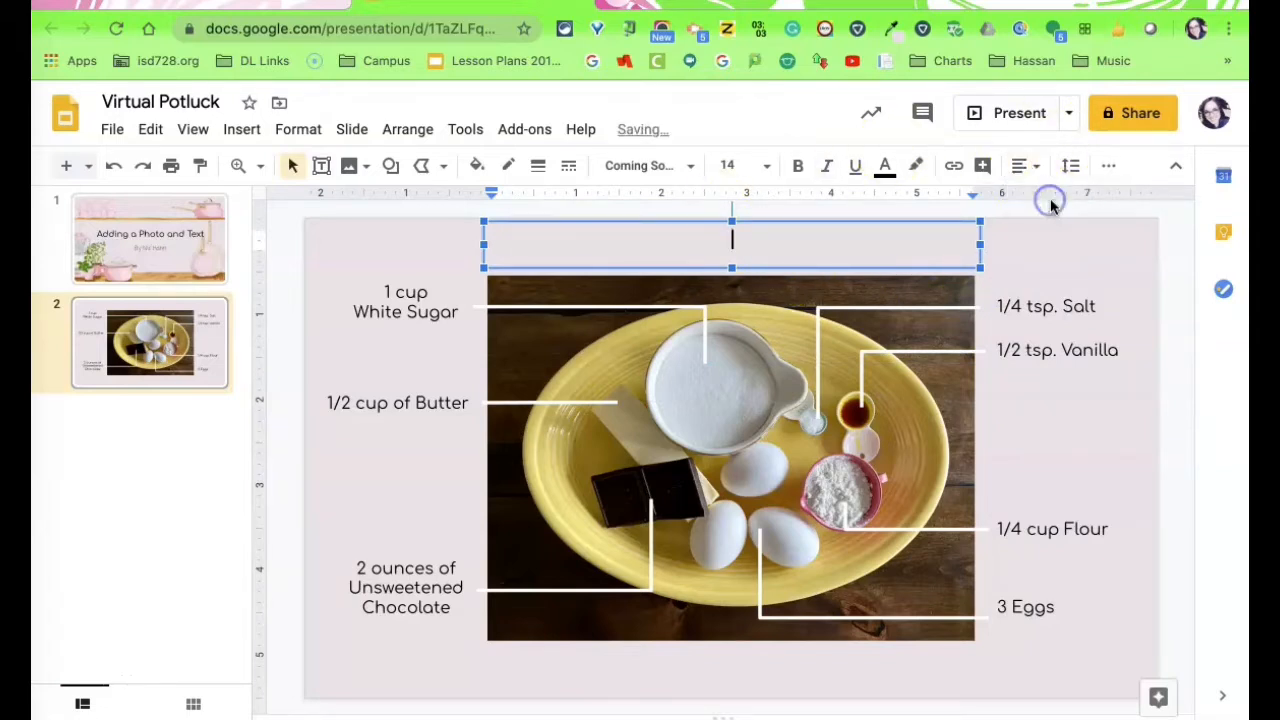
{"action": "left_click", "coordinate": [1028, 166]}
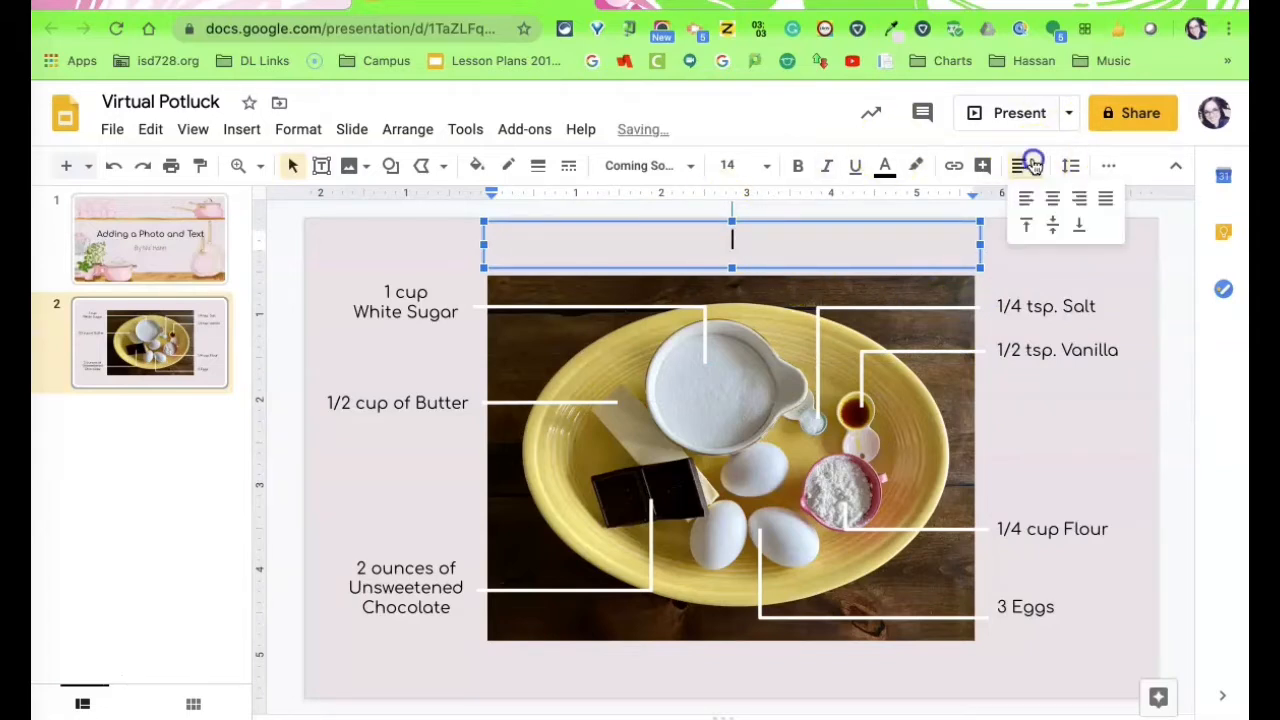
{"action": "left_click", "coordinate": [1051, 229]}
Step: Set the new text box's font size to 18 and enter the title "Grandma's Brownies"
{"action": "left_click", "coordinate": [736, 165]}
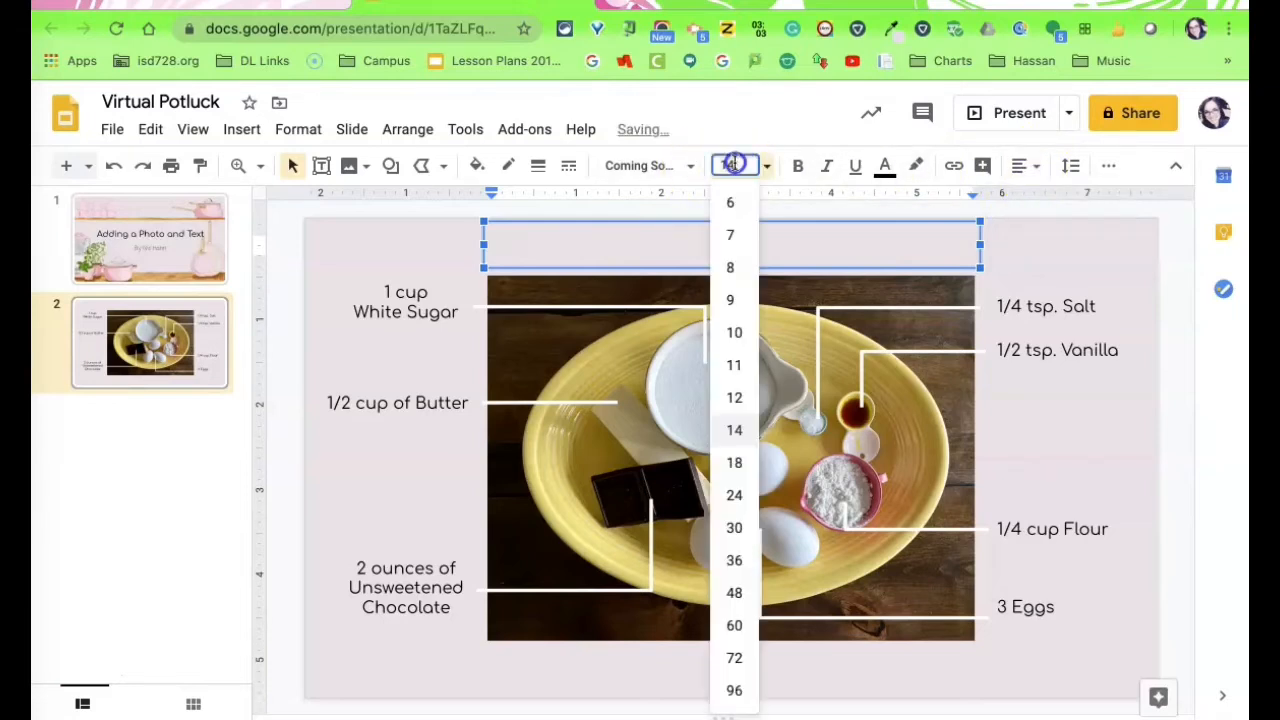
{"action": "left_click", "coordinate": [732, 461]}
{"action": "type", "text": "Grandma's Brownies"}
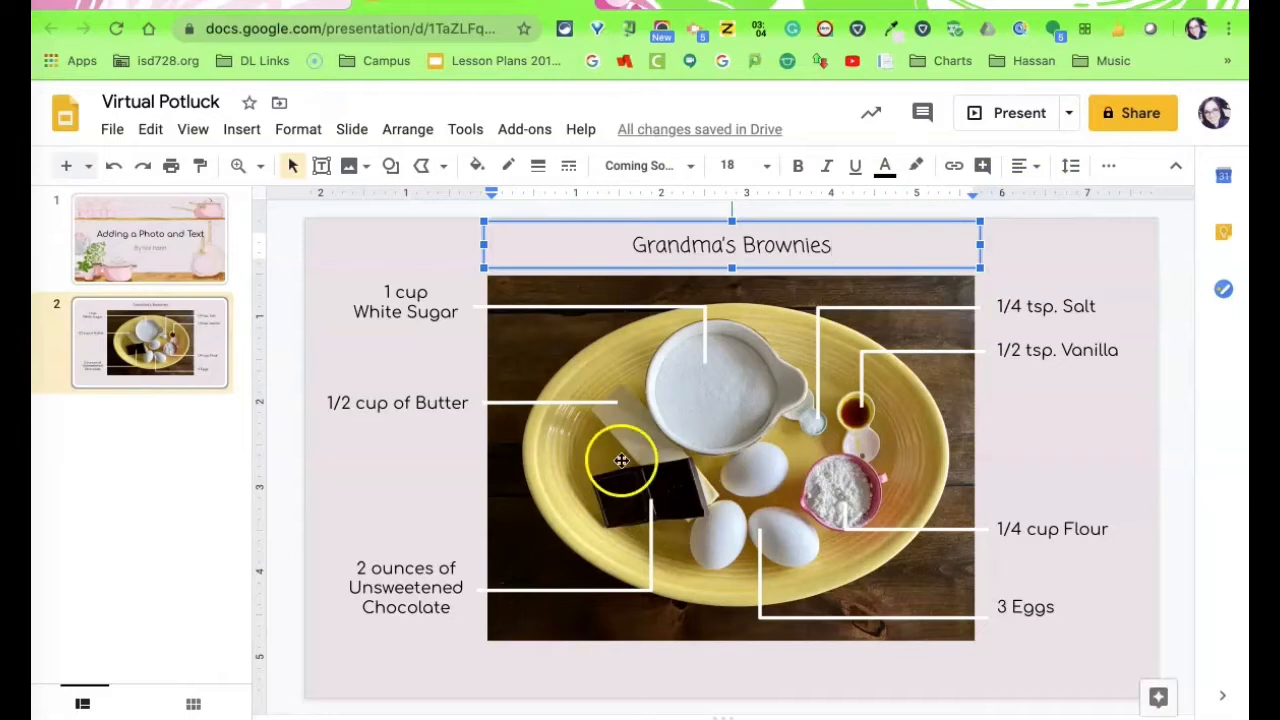
{"action": "left_click", "coordinate": [307, 516]}
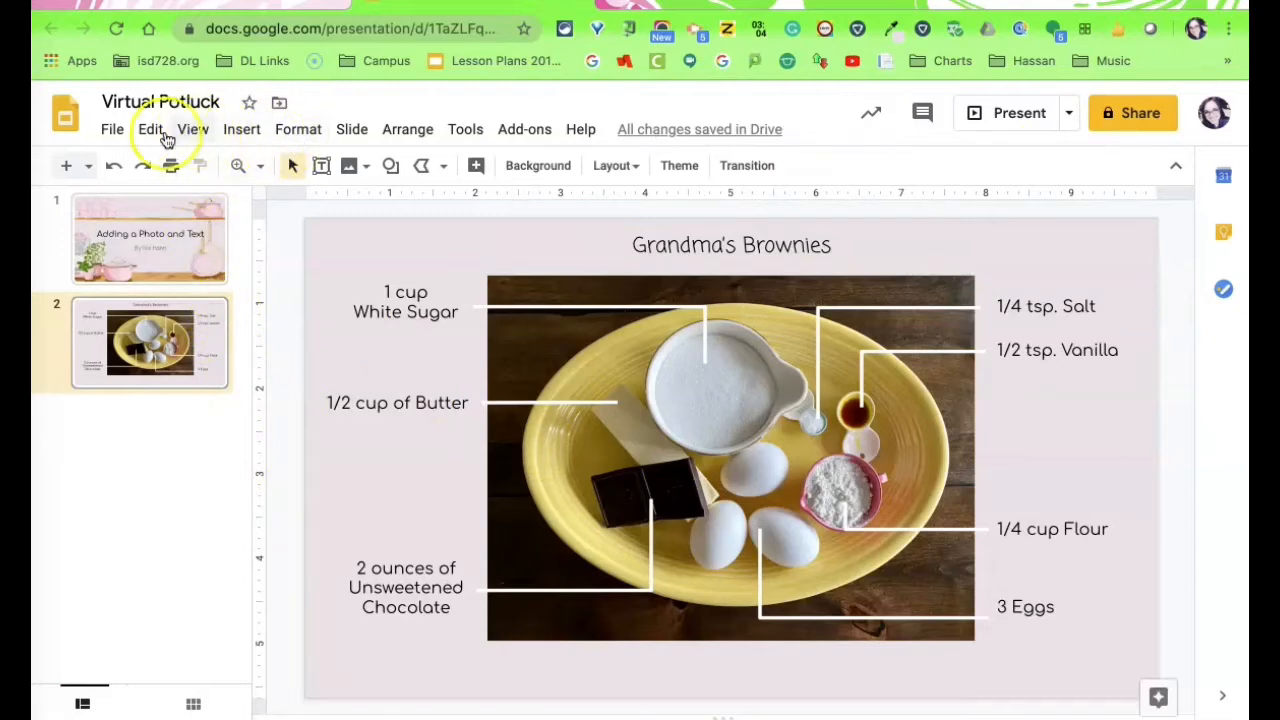
Step: Add a new empty slide after the ingredients slide
{"action": "left_click", "coordinate": [88, 165]}
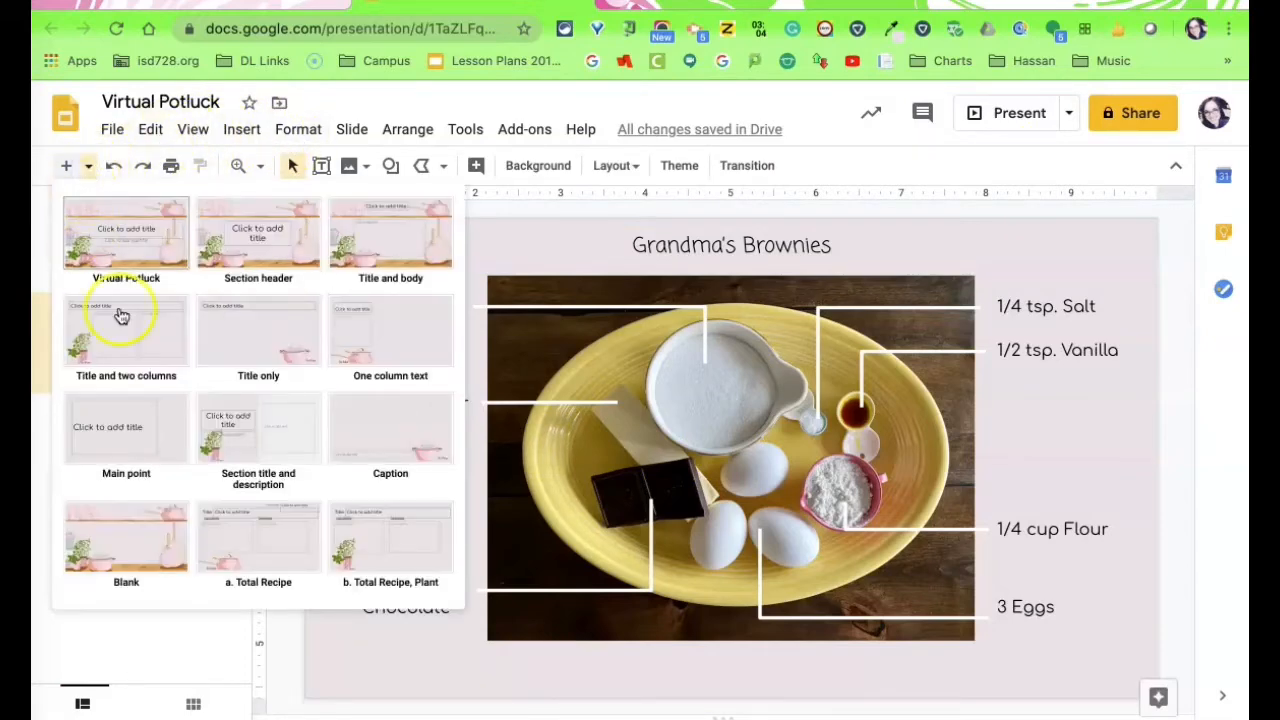
Step: Search the web for "google draw" in a new browser tab and open Google Drawings
{"action": "key", "text": "ctrl+t"}
{"action": "type", "text": "goog"}
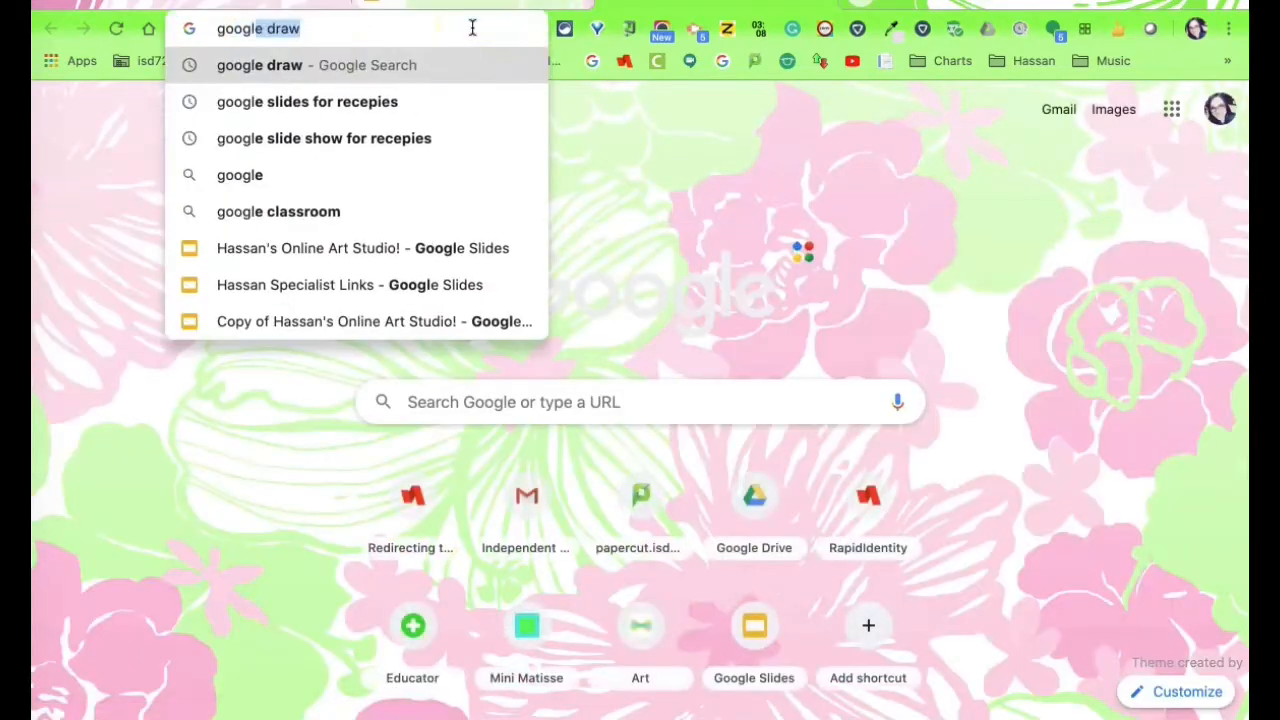
{"action": "type", "text": "le draw"}
{"action": "key", "text": "Return"}
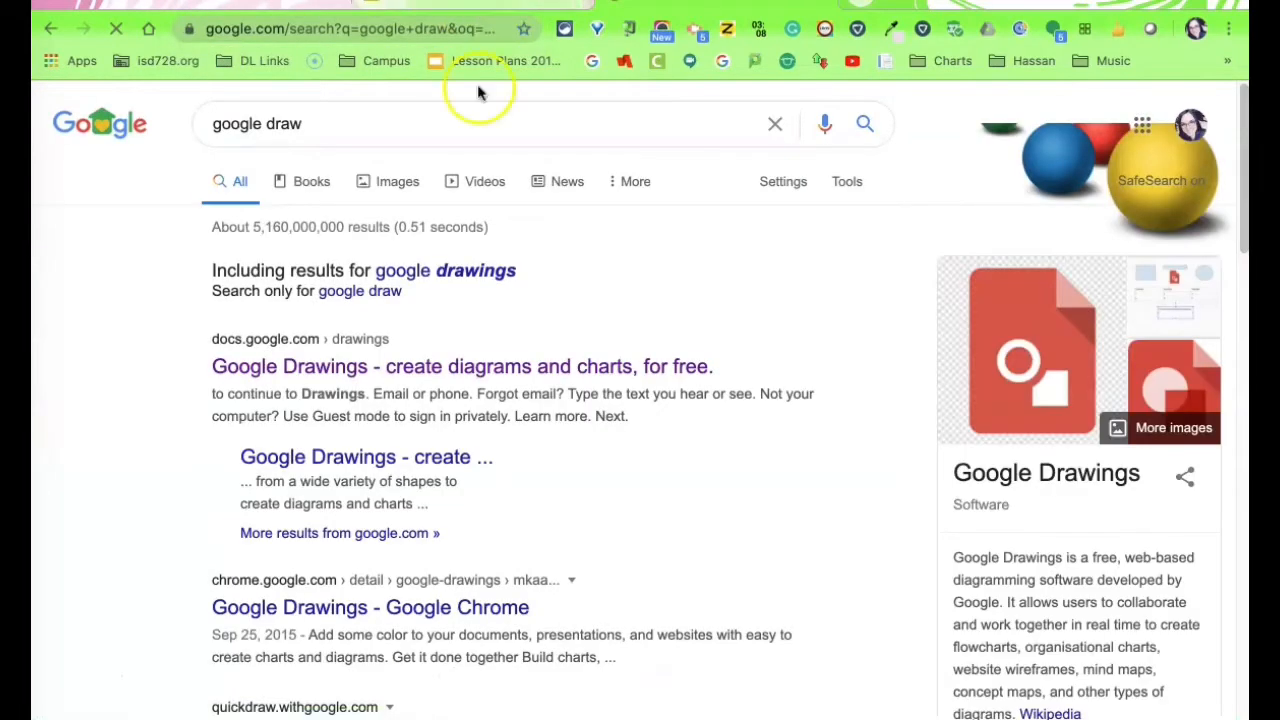
{"action": "left_click", "coordinate": [424, 368]}
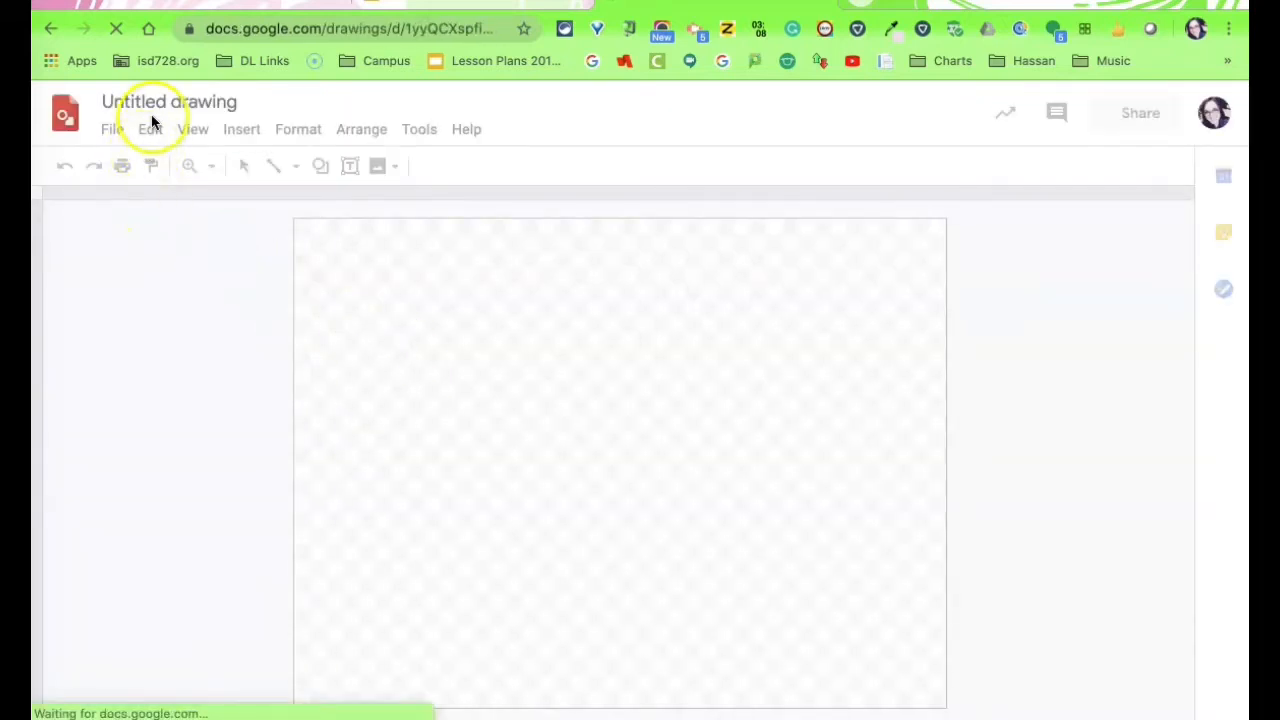
Step: Rename the untitled drawing as "brownie"
{"action": "left_click", "coordinate": [155, 103]}
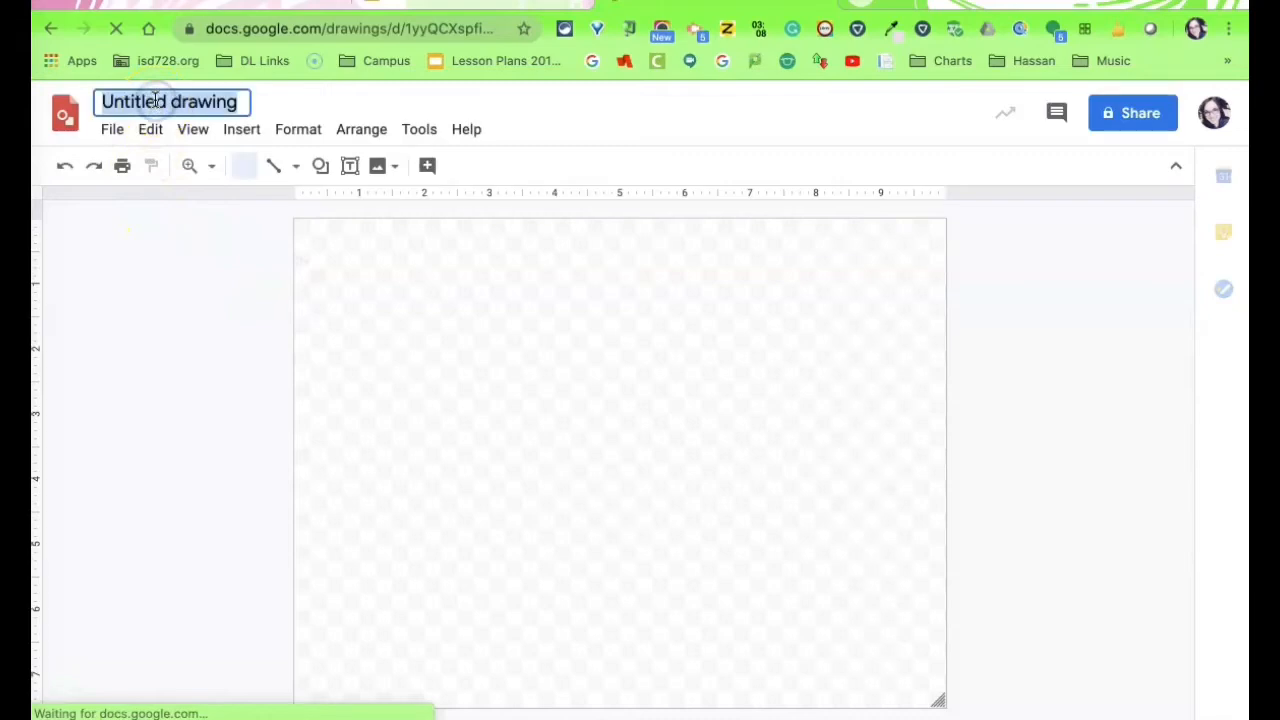
{"action": "type", "text": "rownie"}
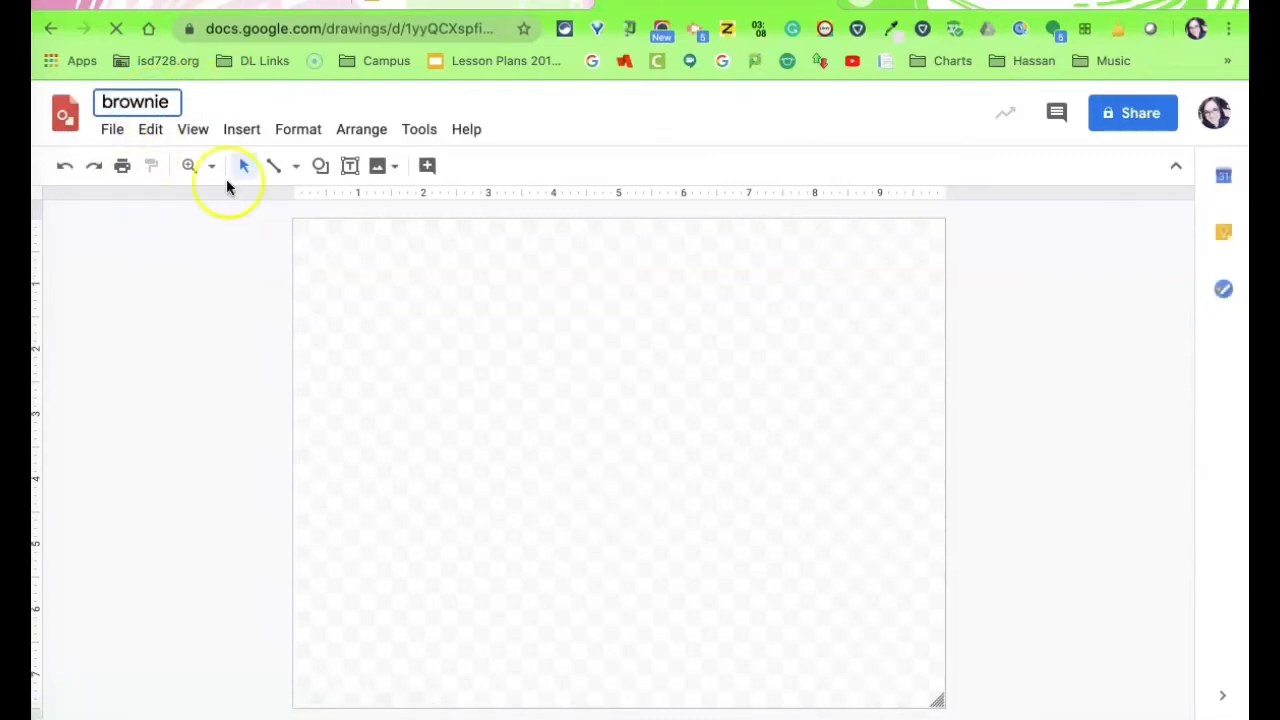
{"action": "left_click", "coordinate": [363, 327]}
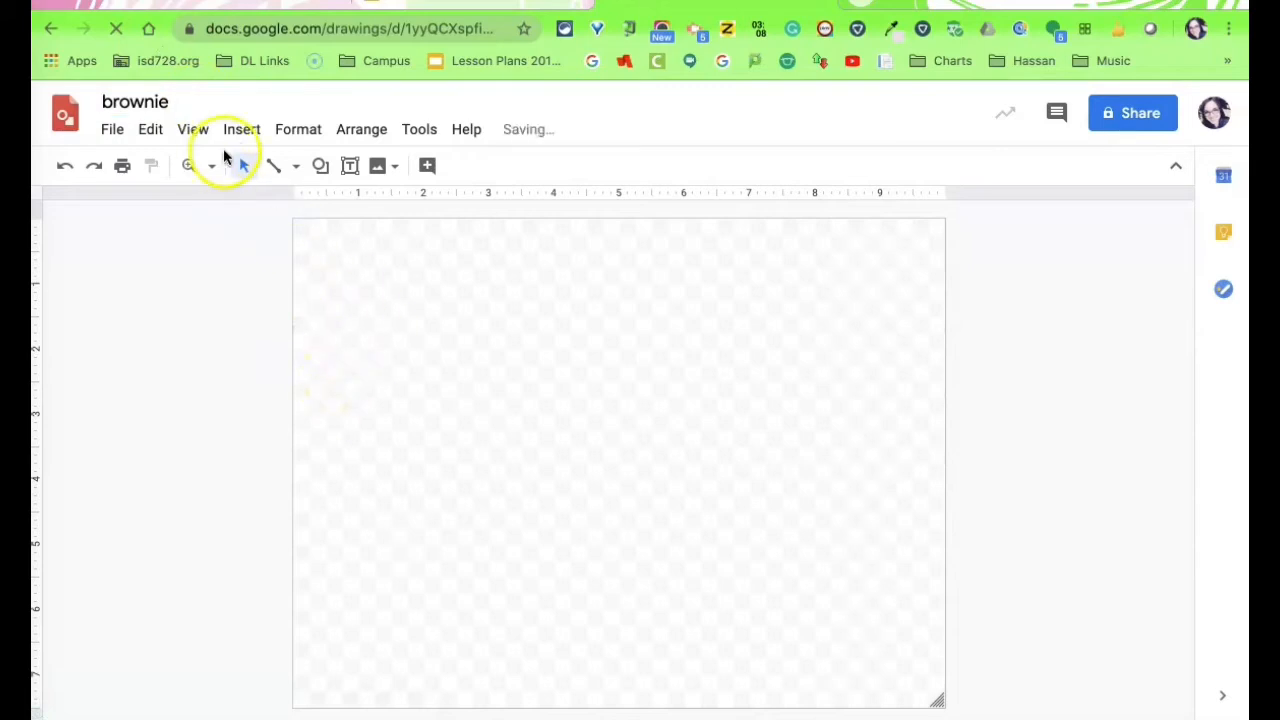
Step: Upload IMG_2046.JPG from the Downloads folder into the drawing and shrink it, placing it near the middle of the canvas
{"action": "left_click", "coordinate": [240, 131]}
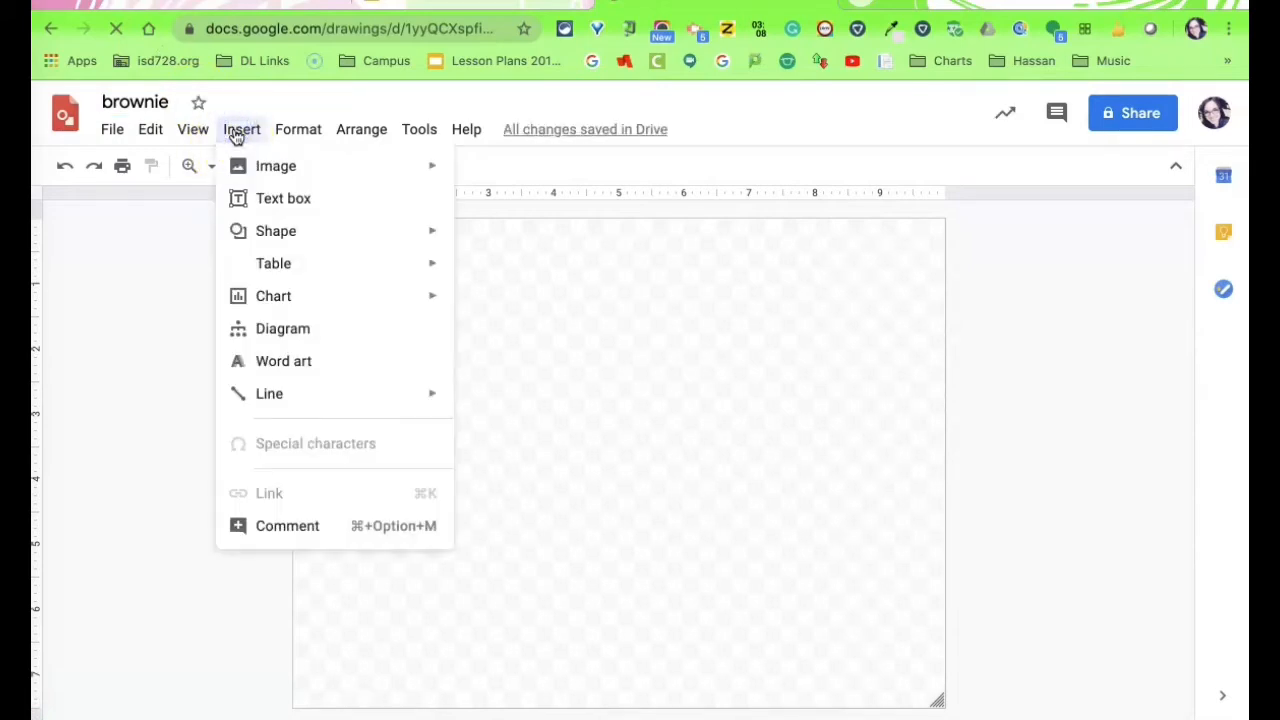
{"action": "left_click", "coordinate": [258, 166]}
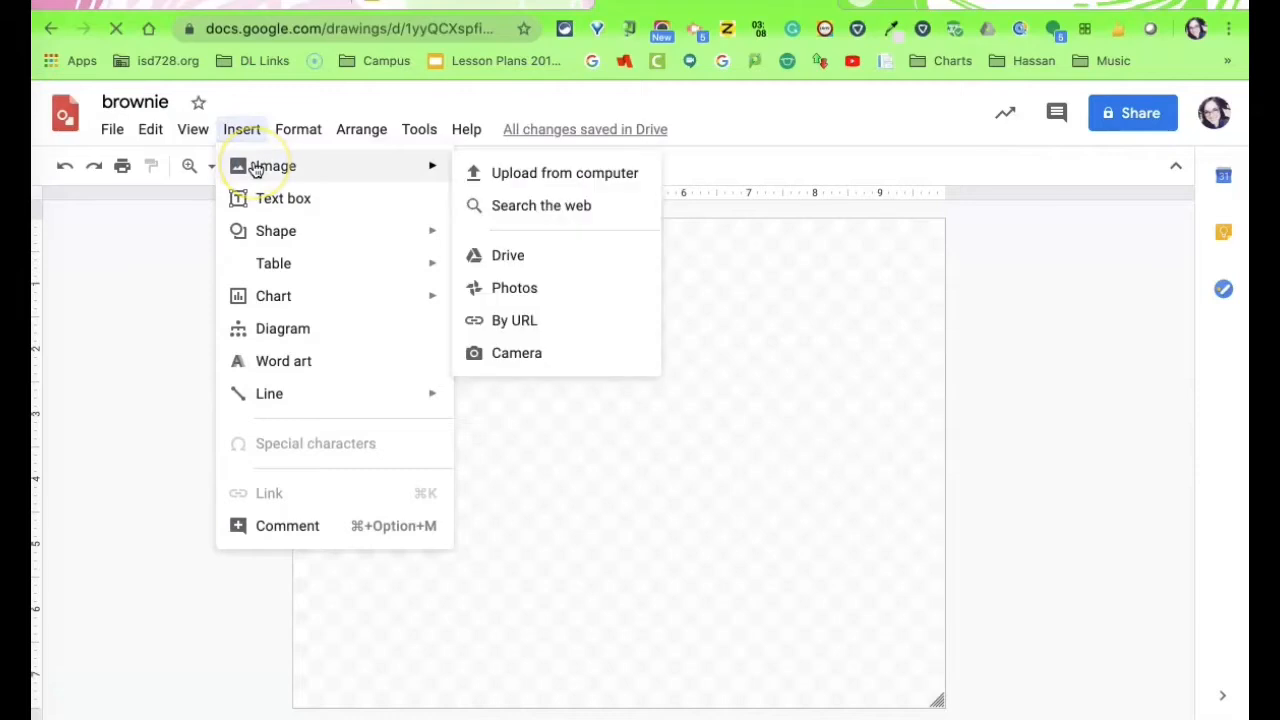
{"action": "left_click", "coordinate": [471, 175]}
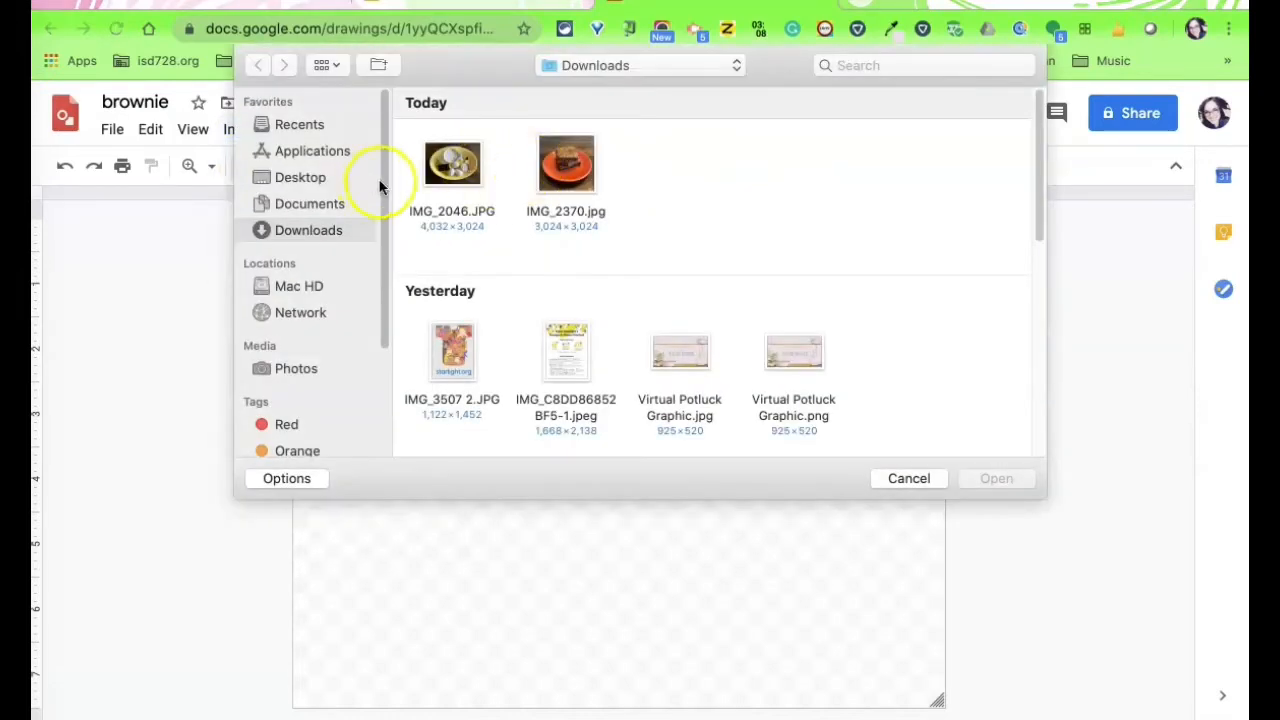
{"action": "left_click", "coordinate": [442, 172]}
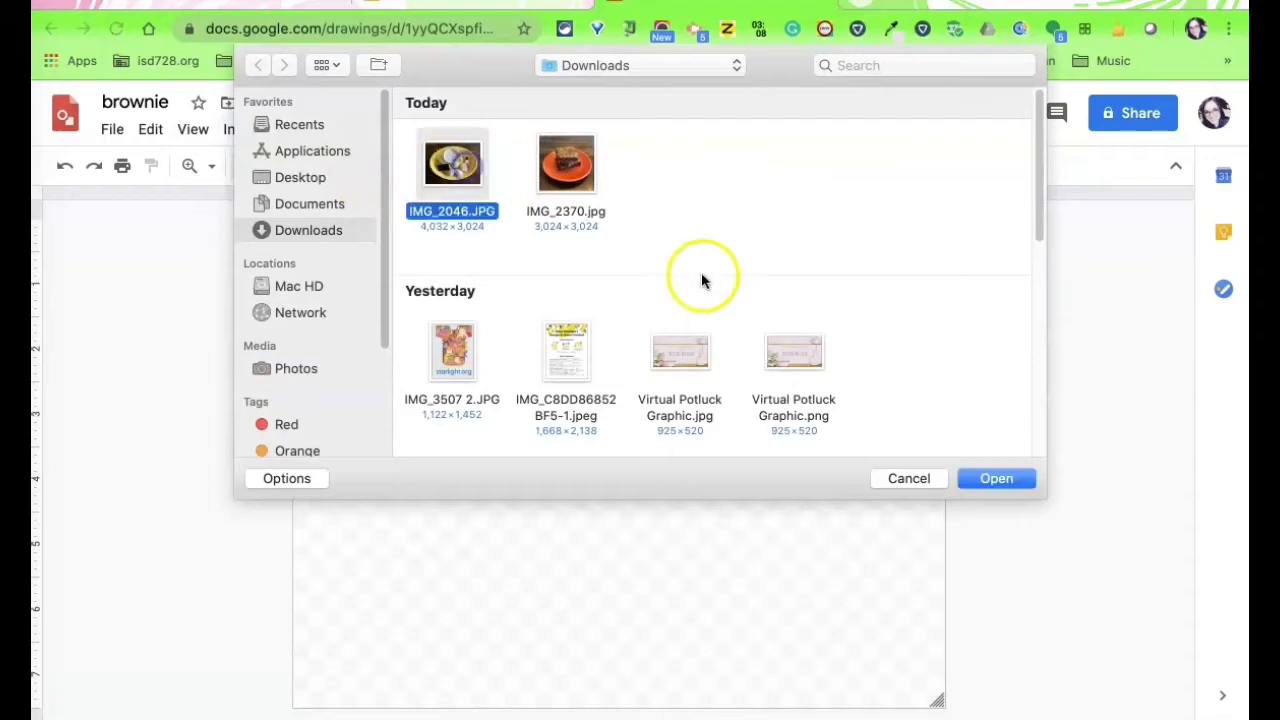
{"action": "left_click", "coordinate": [998, 480]}
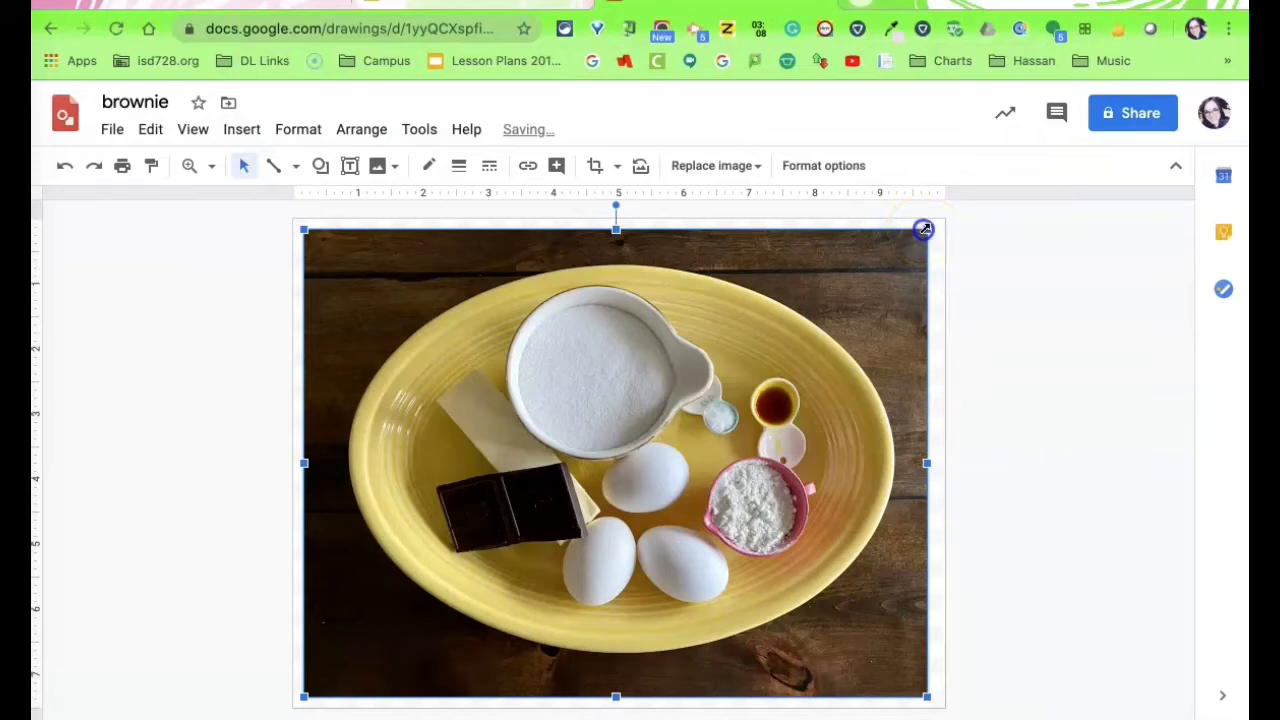
{"action": "left_click_drag", "start_coordinate": [923, 230], "coordinate": [731, 385]}
{"action": "left_click_drag", "start_coordinate": [586, 500], "coordinate": [692, 419]}
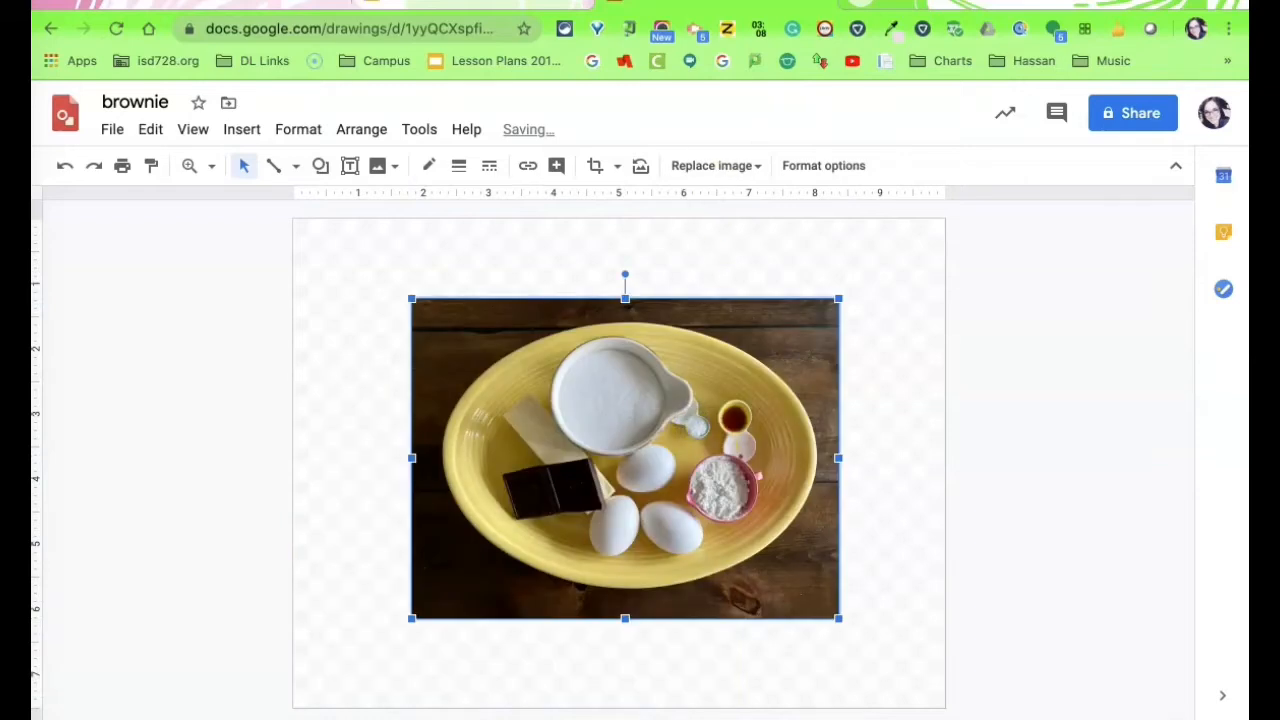
Step: Switch to the Virtual Potluck presentation and sample the background color of slide 3 with the Eye Dropper extension
{"action": "left_click", "coordinate": [893, 30]}
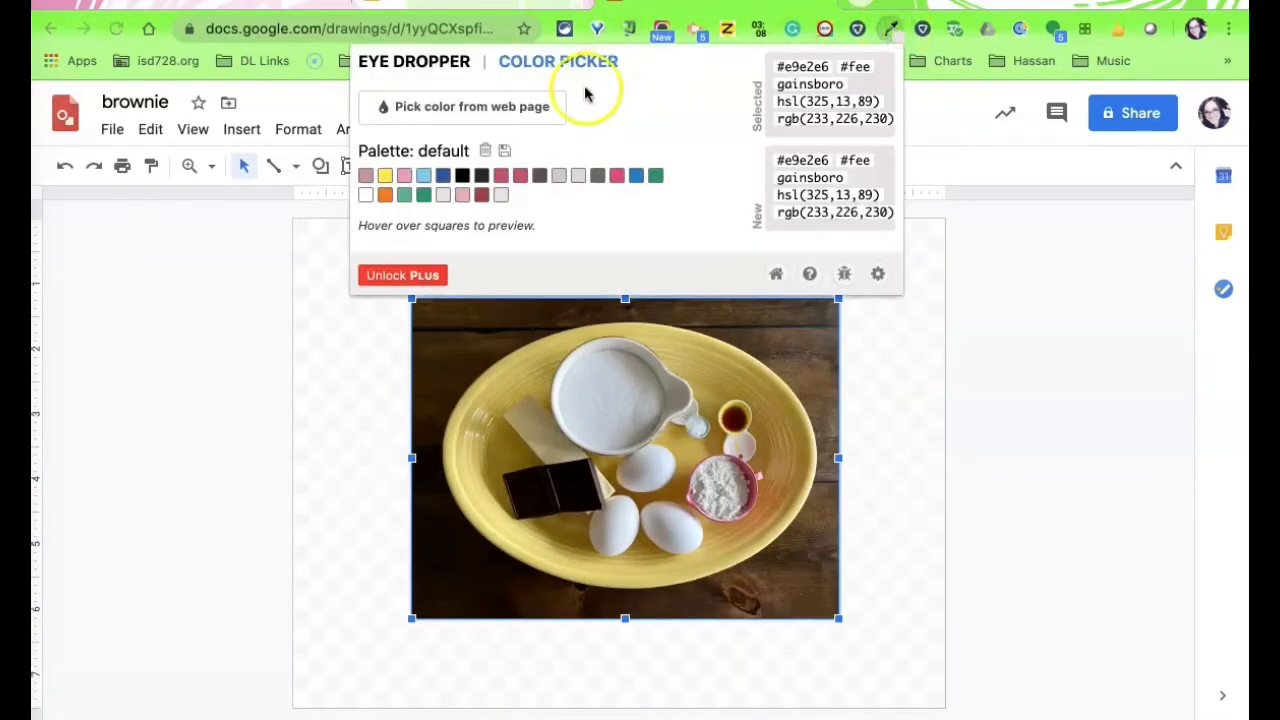
{"action": "left_click", "coordinate": [491, 106]}
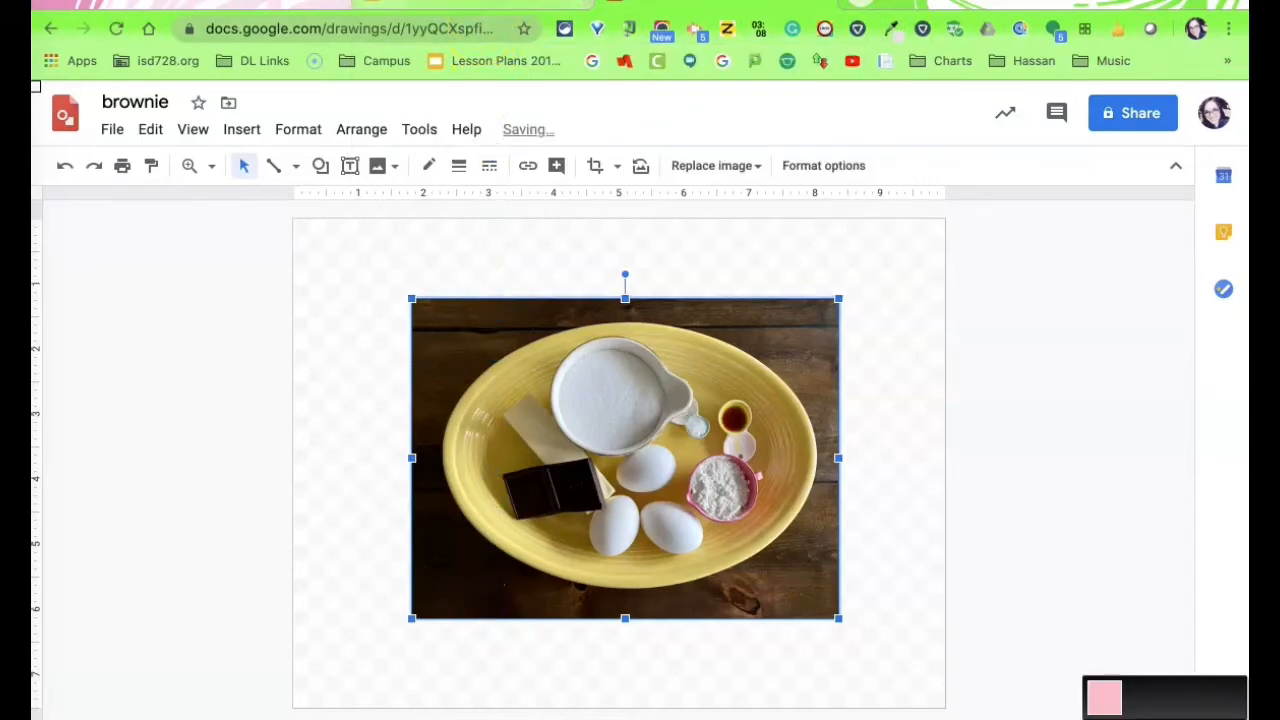
{"action": "left_click", "coordinate": [460, 3]}
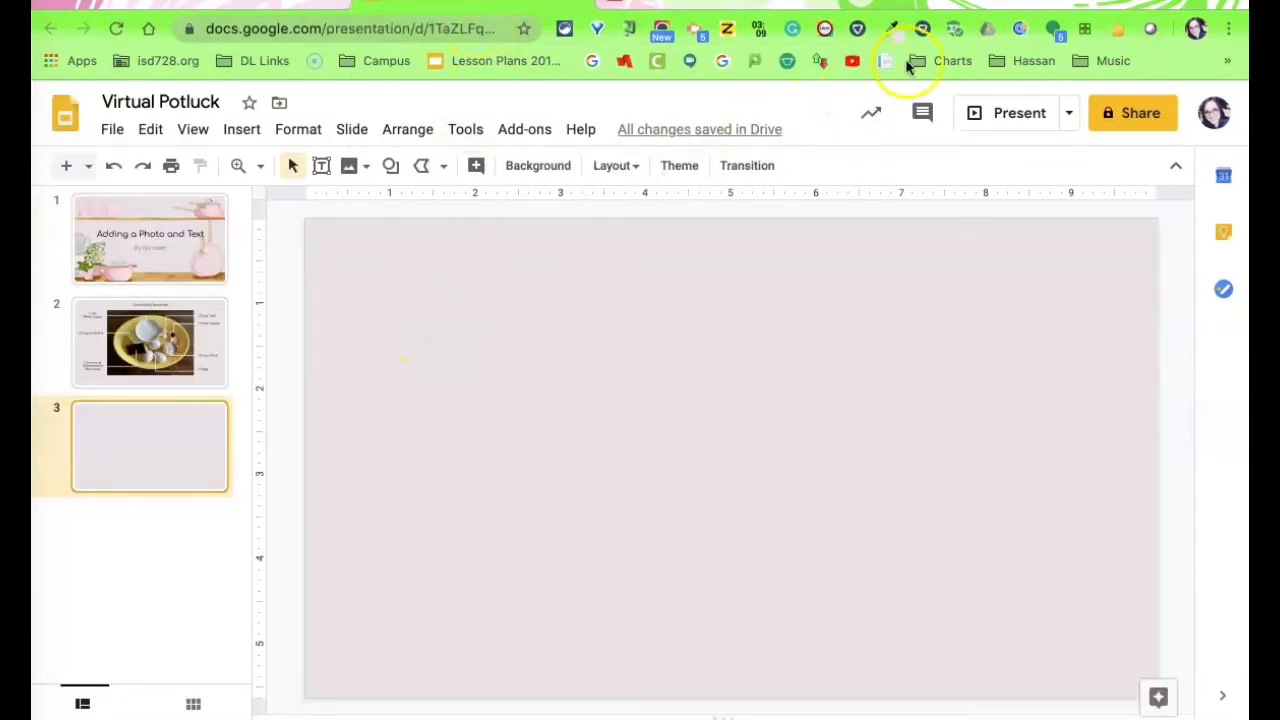
{"action": "left_click", "coordinate": [890, 35]}
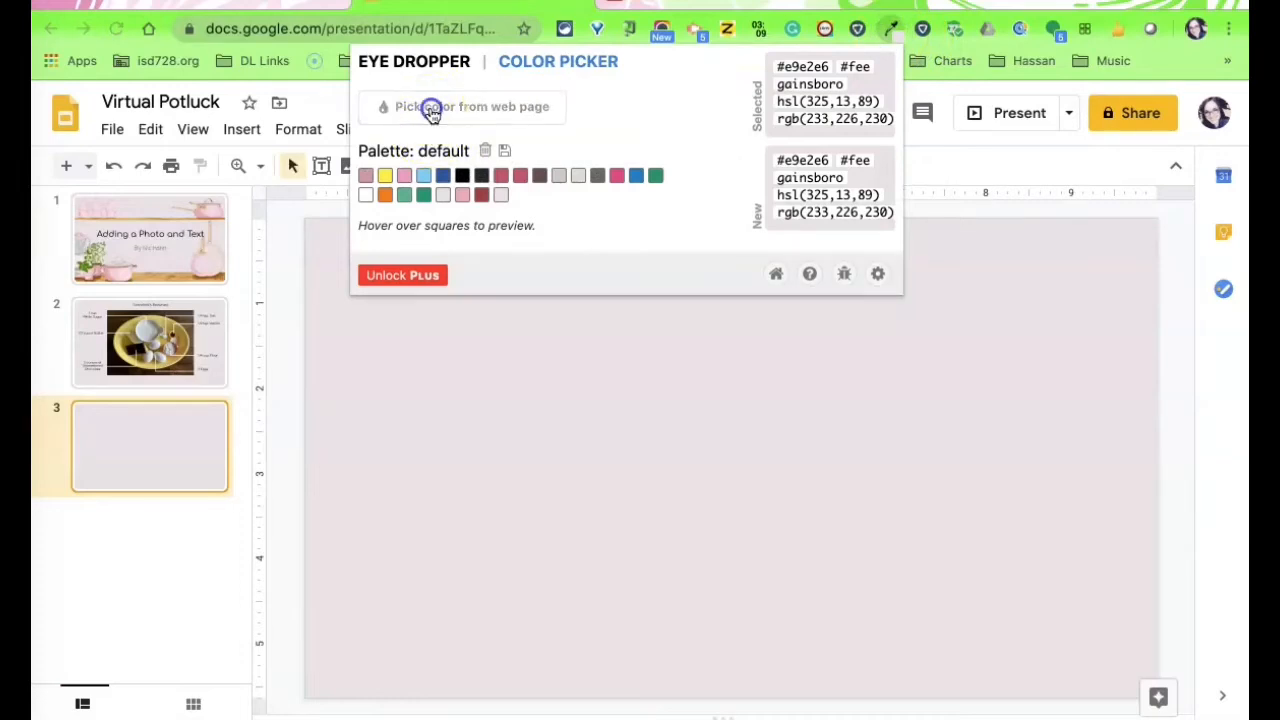
{"action": "left_click", "coordinate": [429, 106]}
{"action": "left_click", "coordinate": [445, 325]}
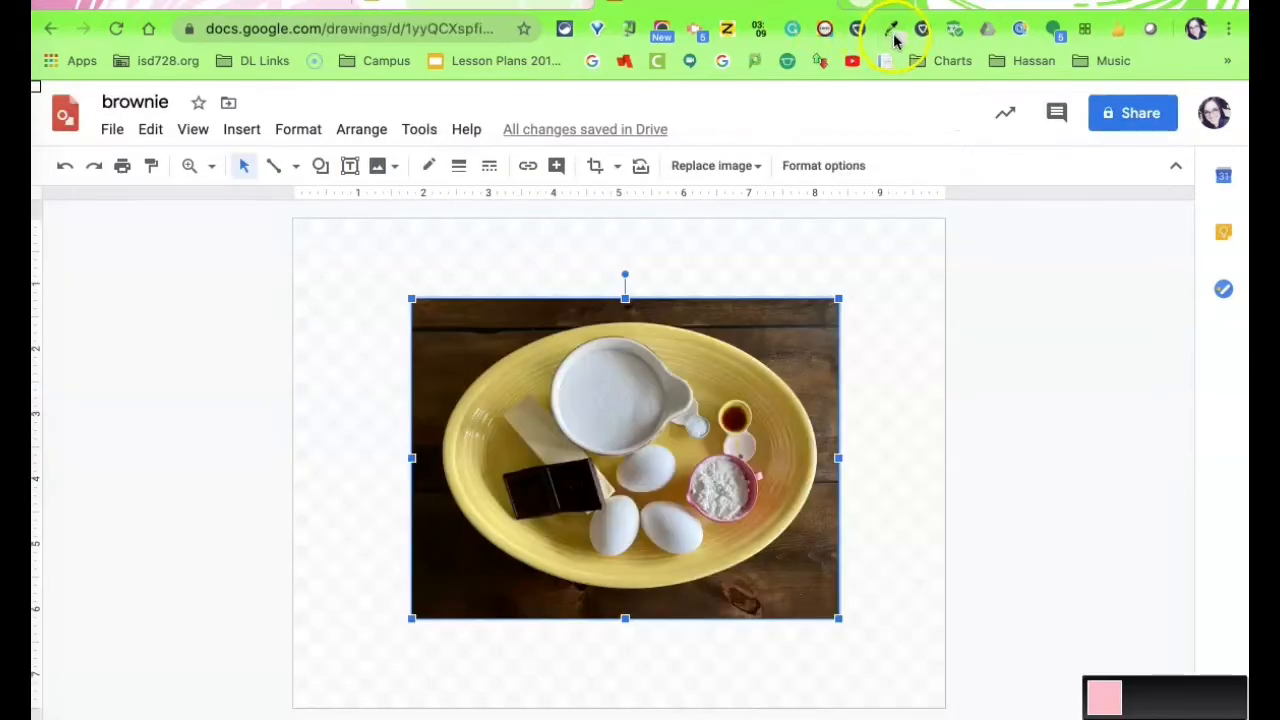
Step: In the brownie drawing, copy the sampled hex code #e9e2e6 from the Eye Dropper extension
{"action": "left_click", "coordinate": [893, 35]}
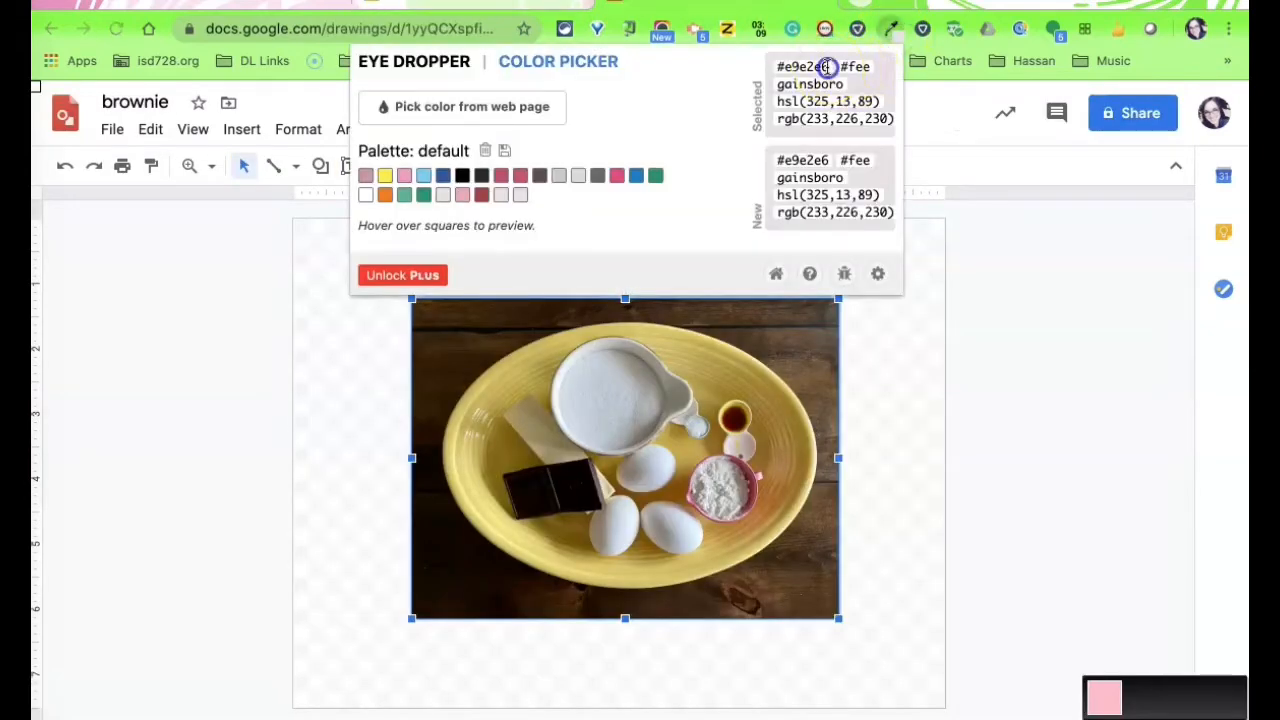
{"action": "left_click_drag", "start_coordinate": [828, 67], "coordinate": [772, 70]}
{"action": "right_click", "coordinate": [772, 67]}
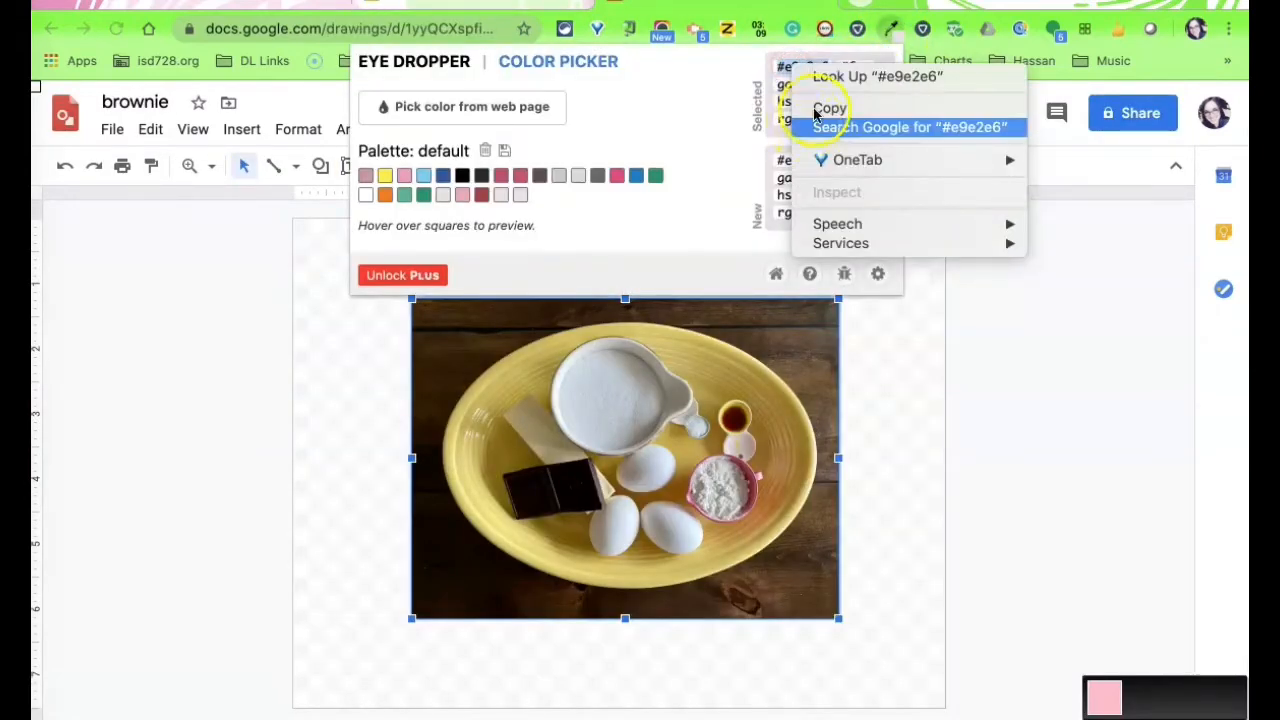
{"action": "left_click", "coordinate": [818, 106]}
Step: Set the drawing's background to a custom solid color using the copied hex code #e9e2e6
{"action": "left_click", "coordinate": [351, 255]}
{"action": "right_click", "coordinate": [351, 255]}
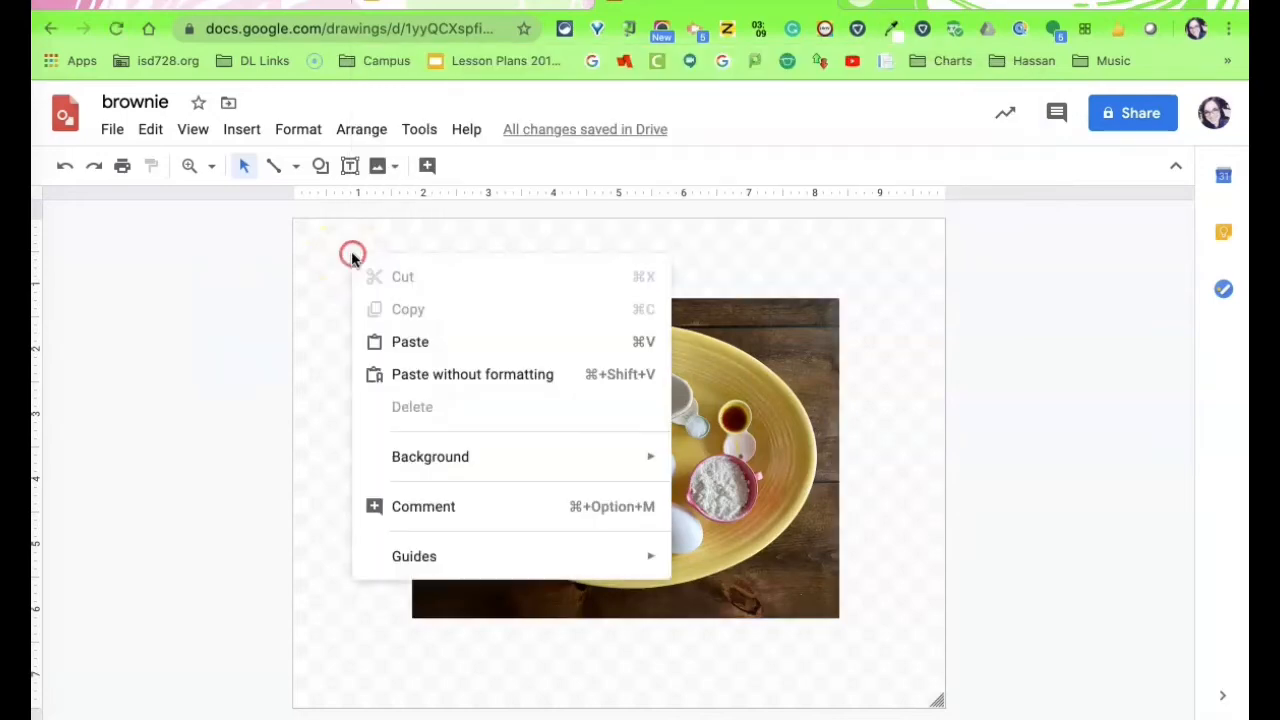
{"action": "left_click", "coordinate": [408, 452]}
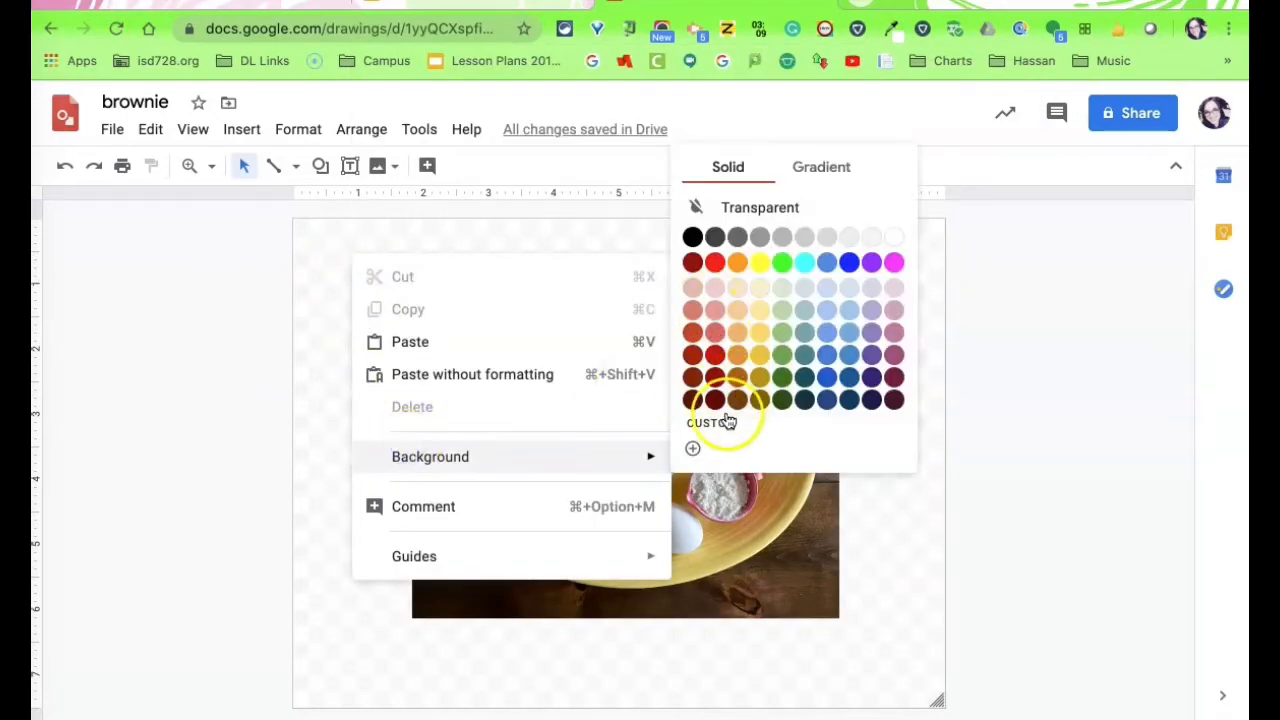
{"action": "left_click", "coordinate": [693, 448]}
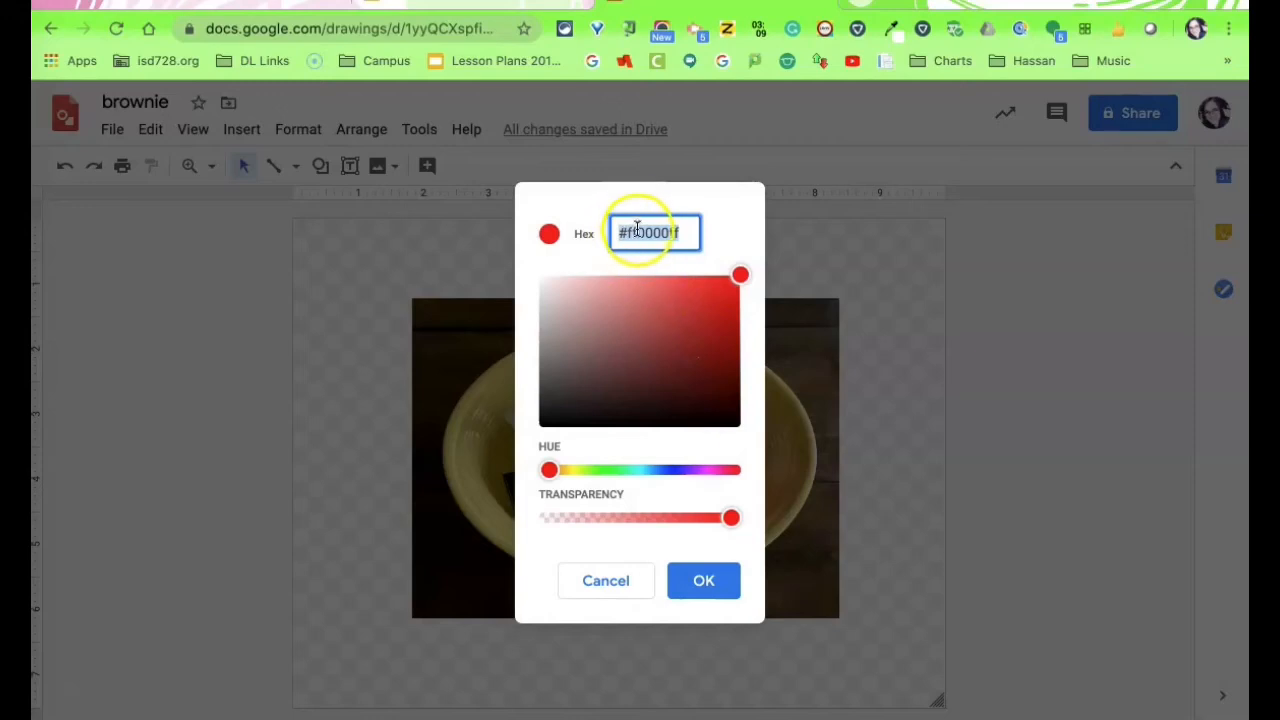
{"action": "left_click", "coordinate": [637, 231]}
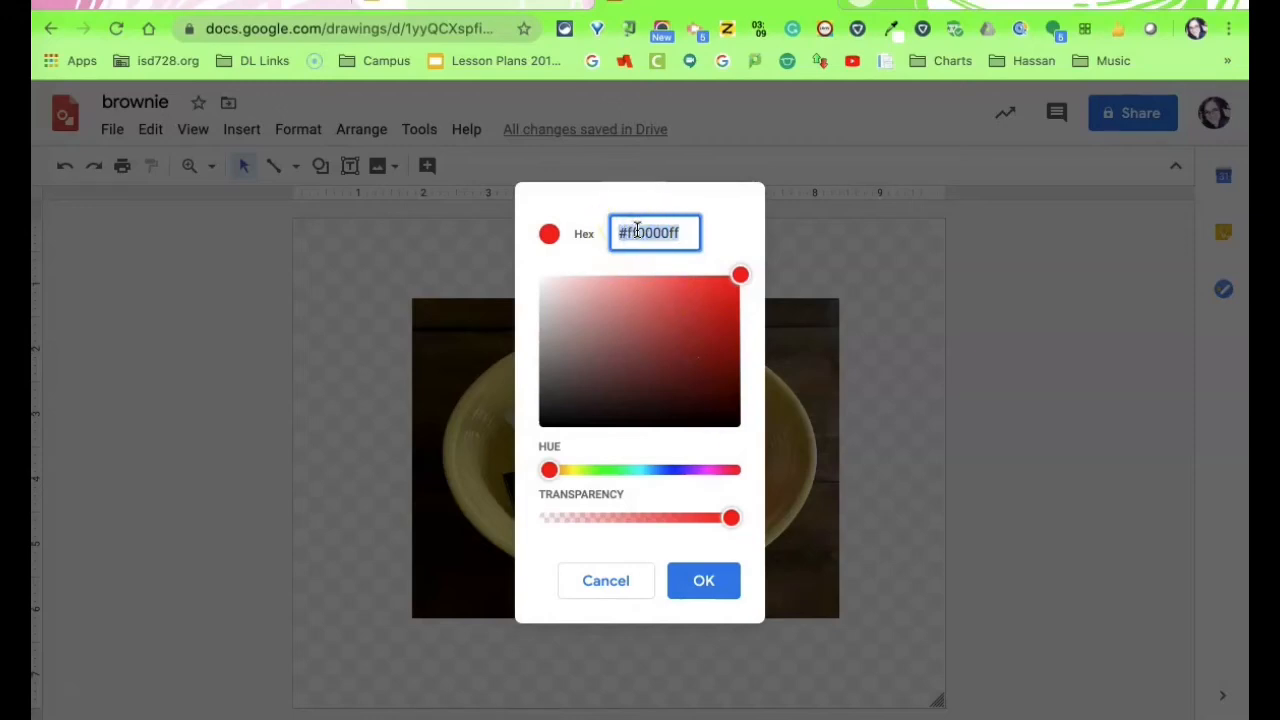
{"action": "right_click", "coordinate": [637, 232]}
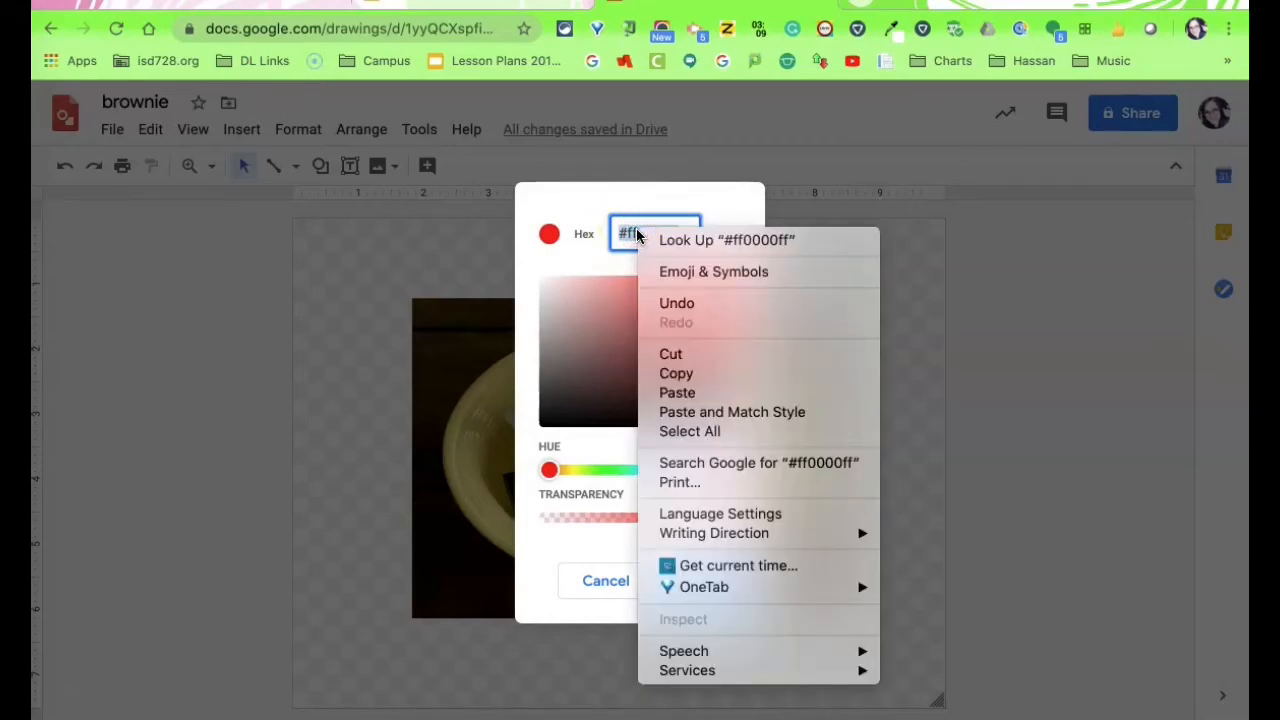
{"action": "left_click", "coordinate": [690, 392]}
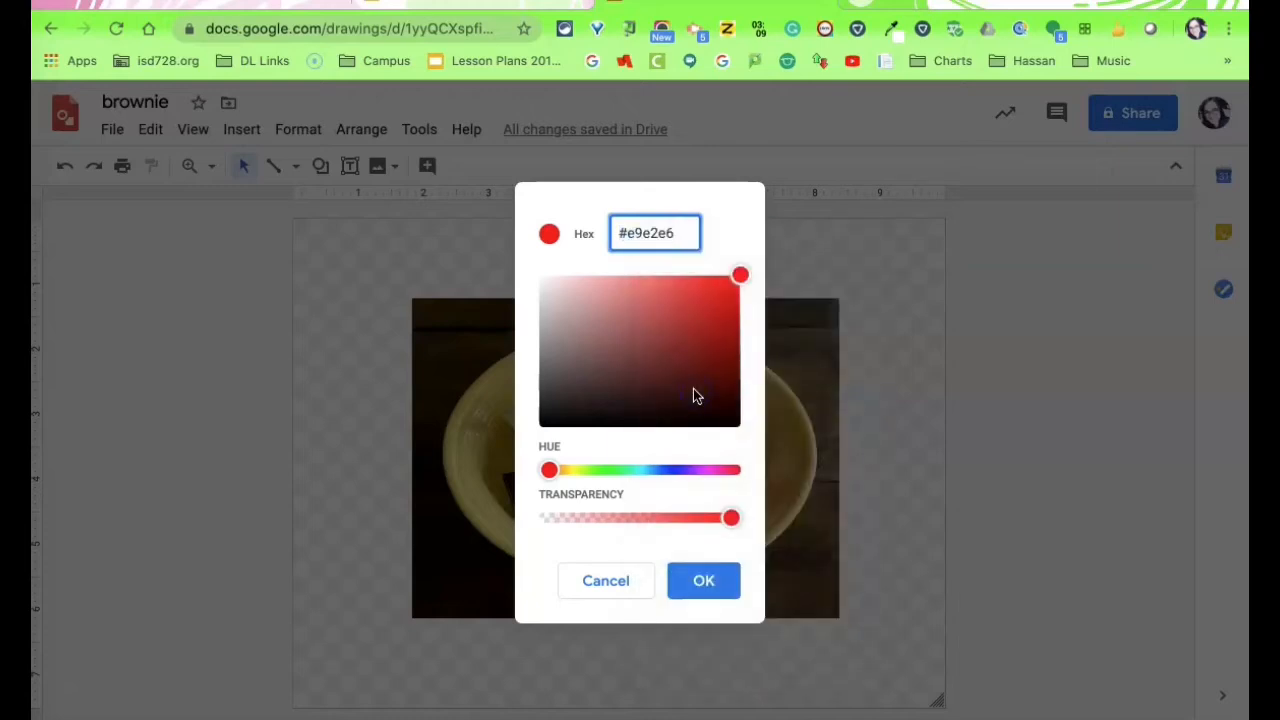
{"action": "left_click_drag", "start_coordinate": [619, 233], "coordinate": [697, 233]}
{"action": "key", "text": "Return"}
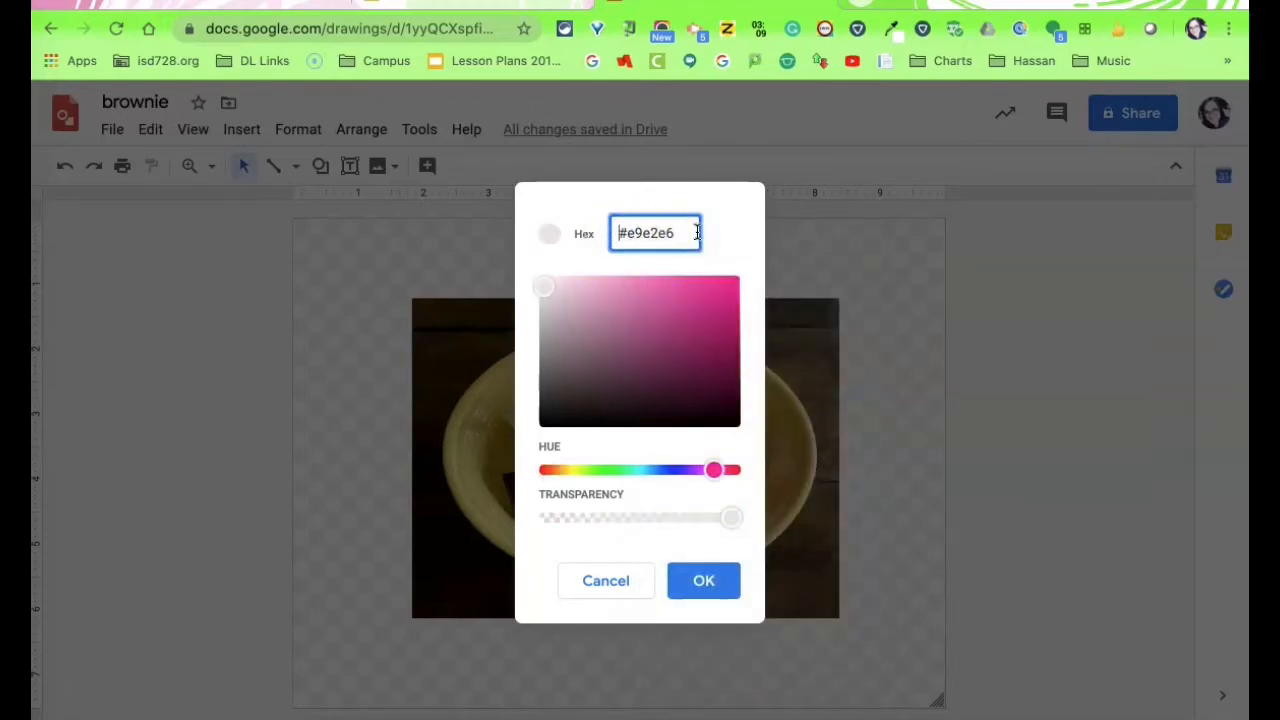
{"action": "left_click", "coordinate": [698, 588]}
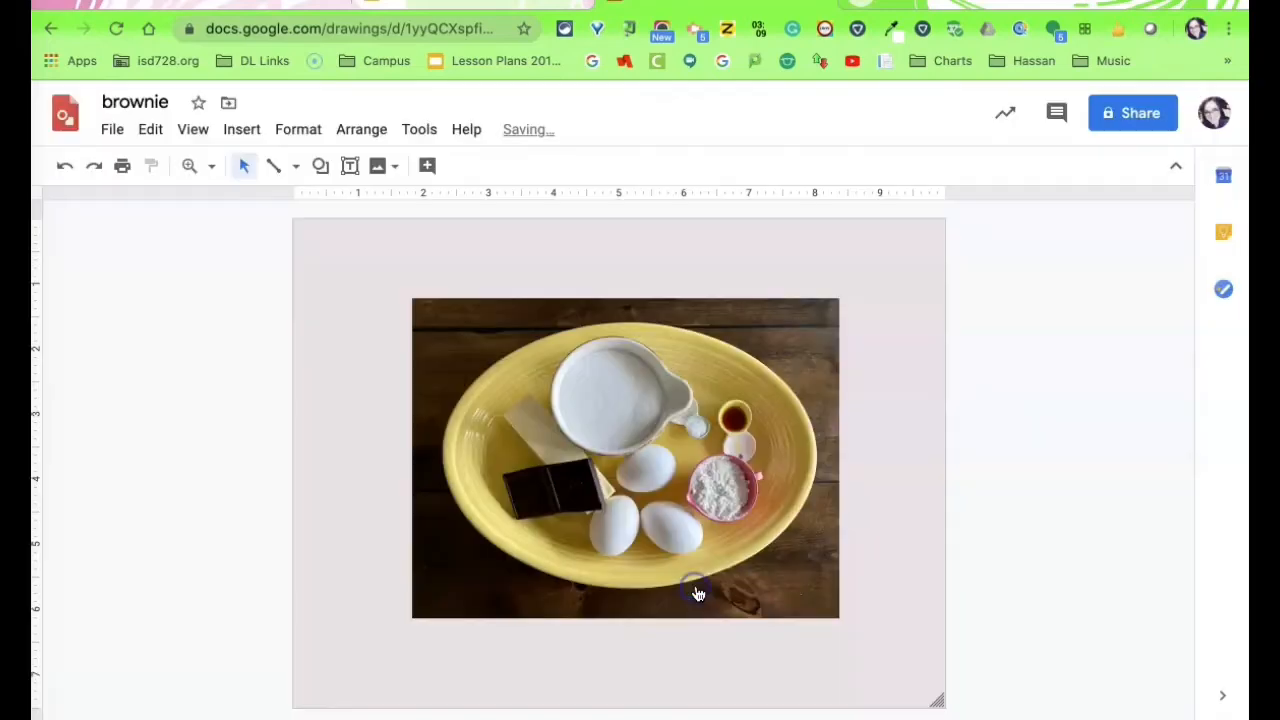
Step: Nudge the photo to the horizontal center of the canvas and draw a small text box beside its upper-left corner
{"action": "left_click", "coordinate": [710, 448]}
{"action": "mouse_move", "coordinate": [834, 300]}
{"action": "left_mouse_down"}
{"action": "mouse_move", "coordinate": [816, 322]}
{"action": "mouse_move", "coordinate": [829, 314]}
{"action": "mouse_move", "coordinate": [829, 334]}
{"action": "mouse_move", "coordinate": [831, 304]}
{"action": "left_mouse_up"}
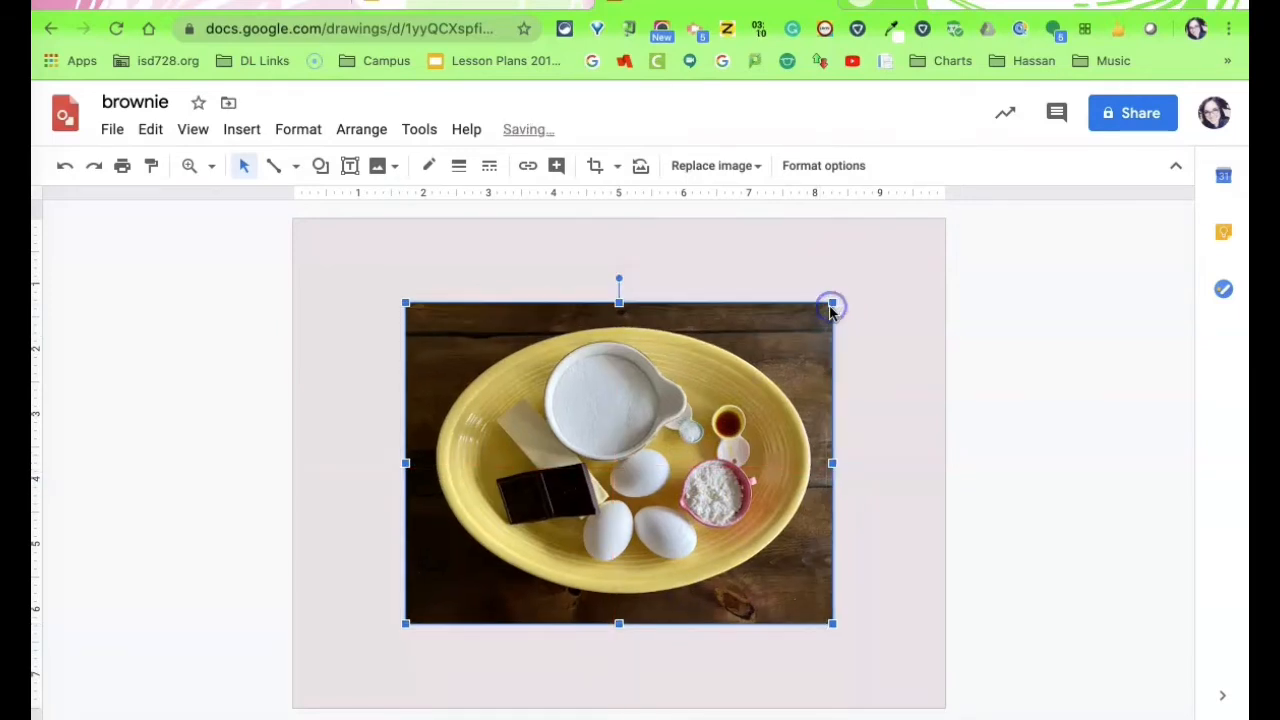
{"action": "left_click", "coordinate": [349, 167]}
{"action": "left_click_drag", "start_coordinate": [313, 267], "coordinate": [398, 315]}
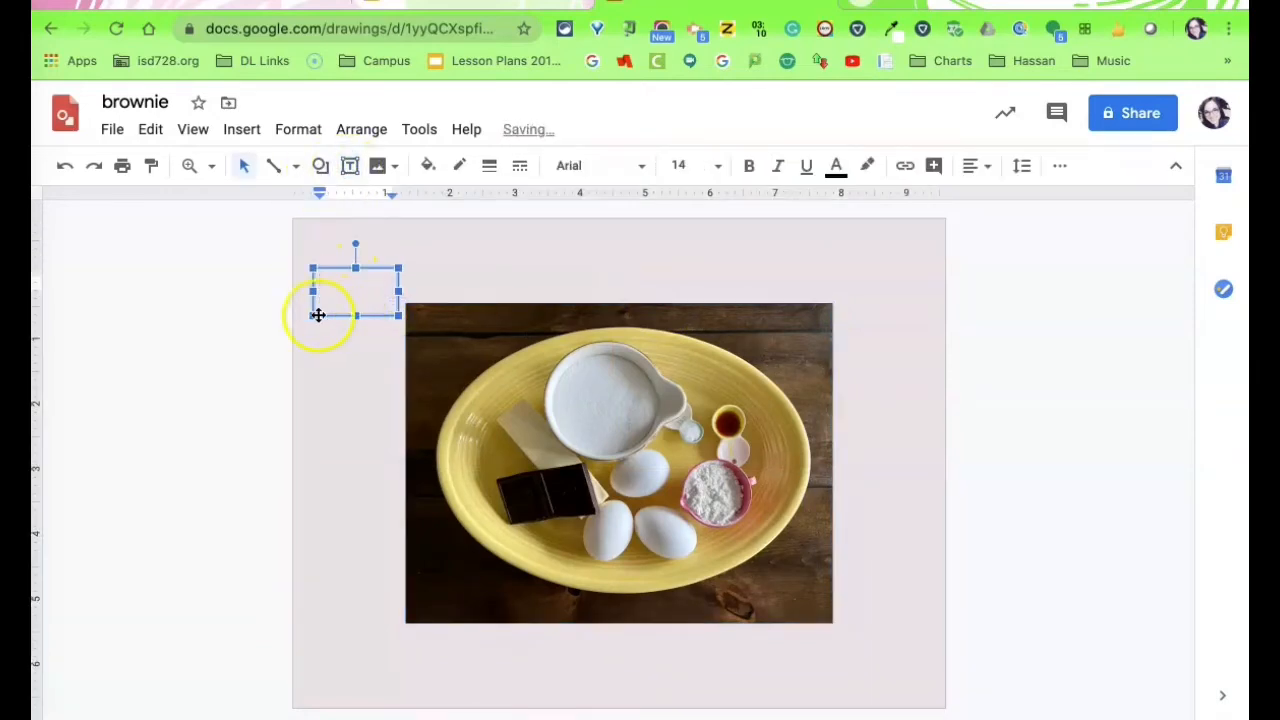
{"action": "left_click_drag", "start_coordinate": [311, 314], "coordinate": [311, 314]}
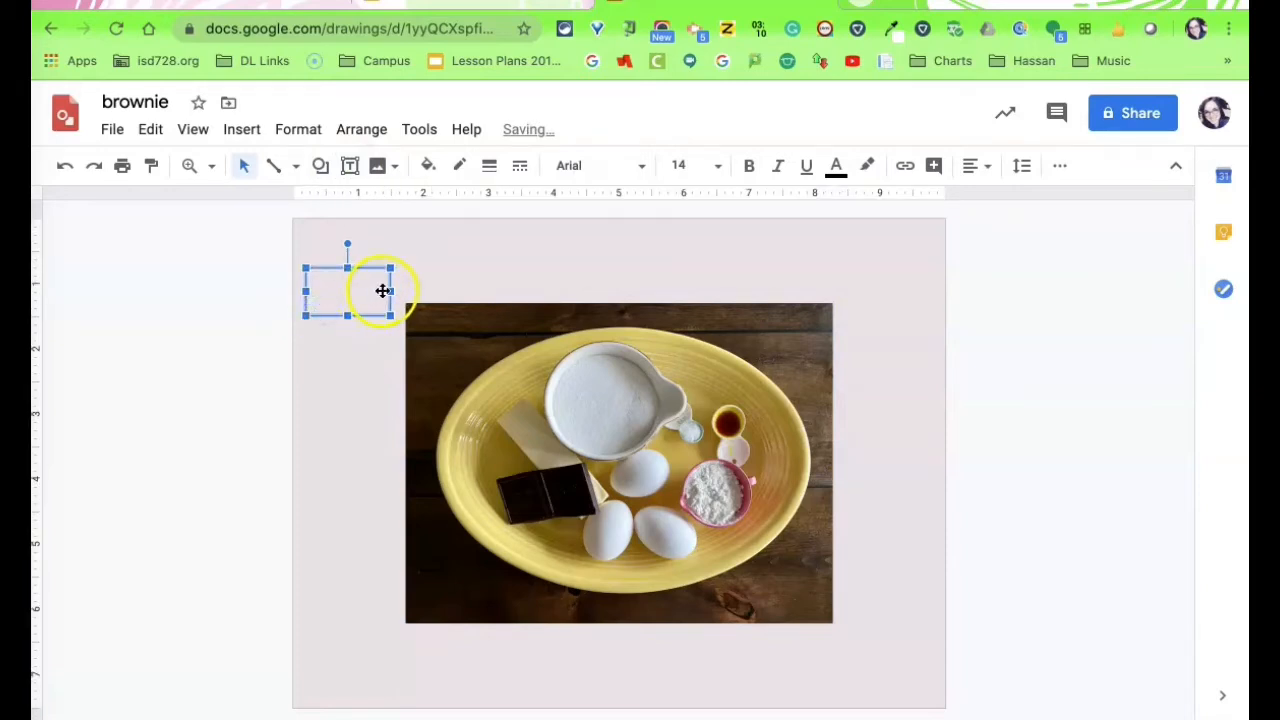
{"action": "left_click_drag", "start_coordinate": [393, 290], "coordinate": [397, 290]}
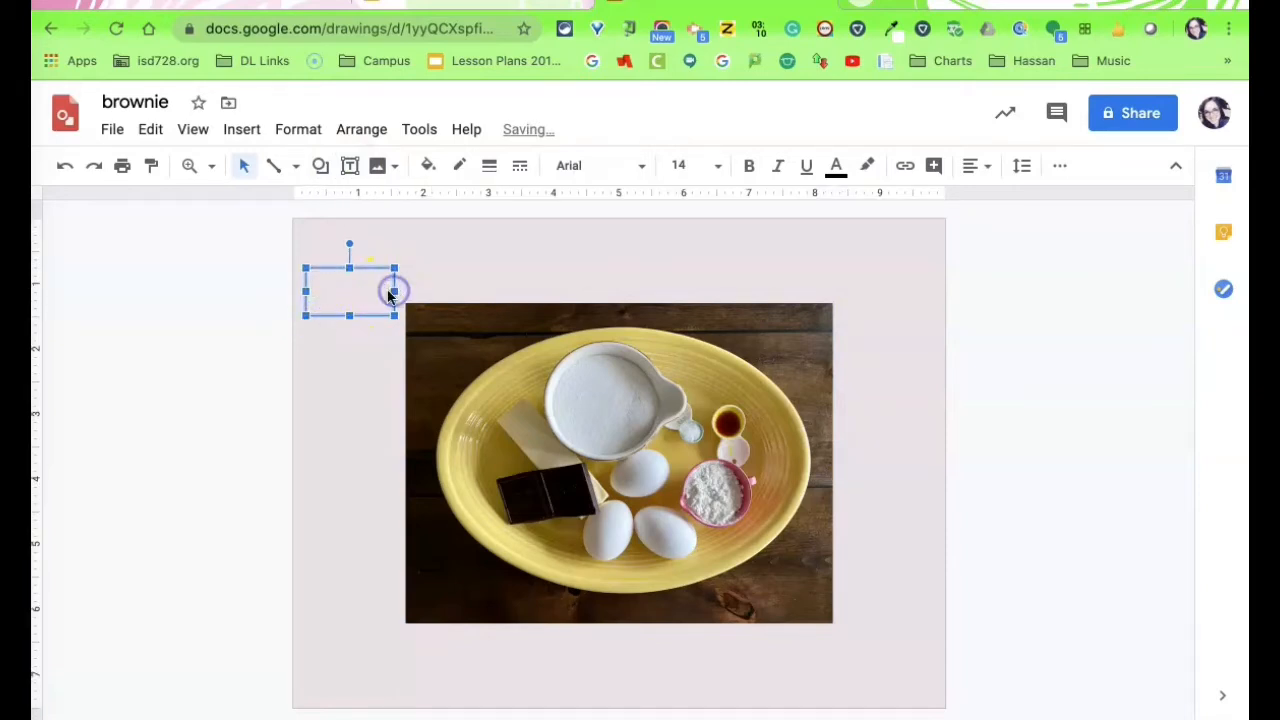
Step: Set the new text box's font to Comfortaa and enter "Sugar" in it
{"action": "left_click", "coordinate": [343, 296]}
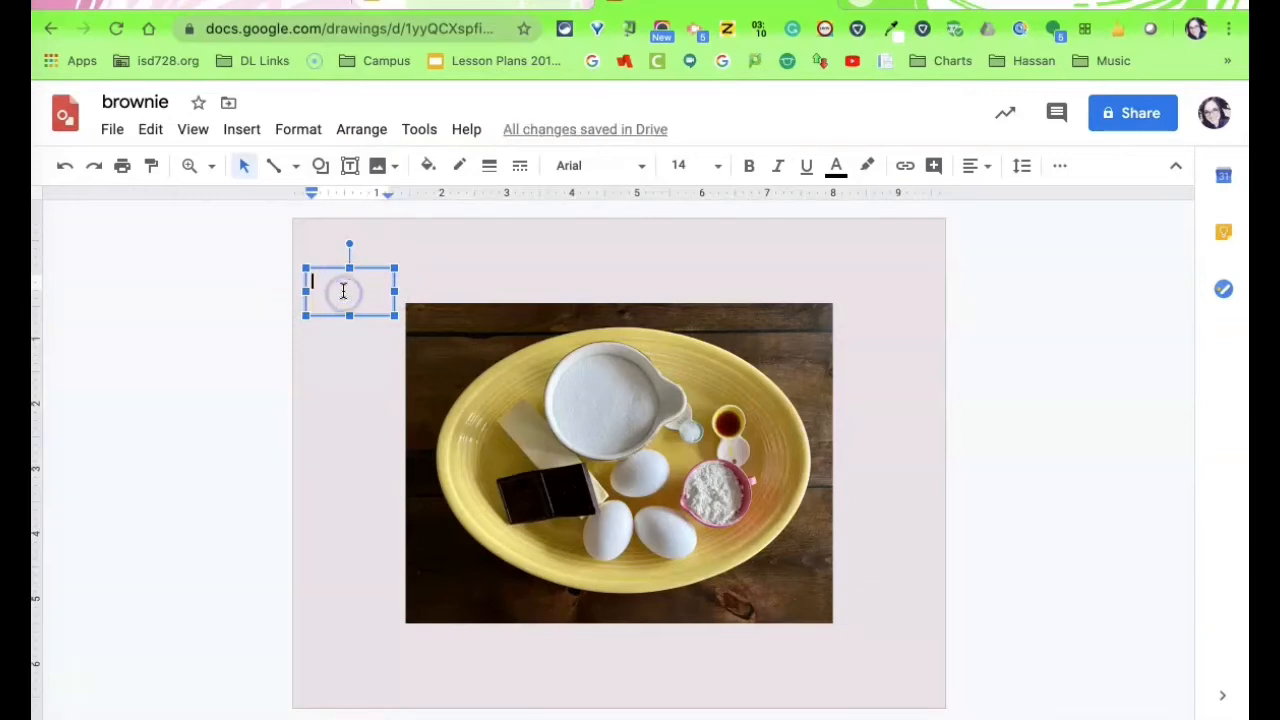
{"action": "left_click", "coordinate": [612, 166]}
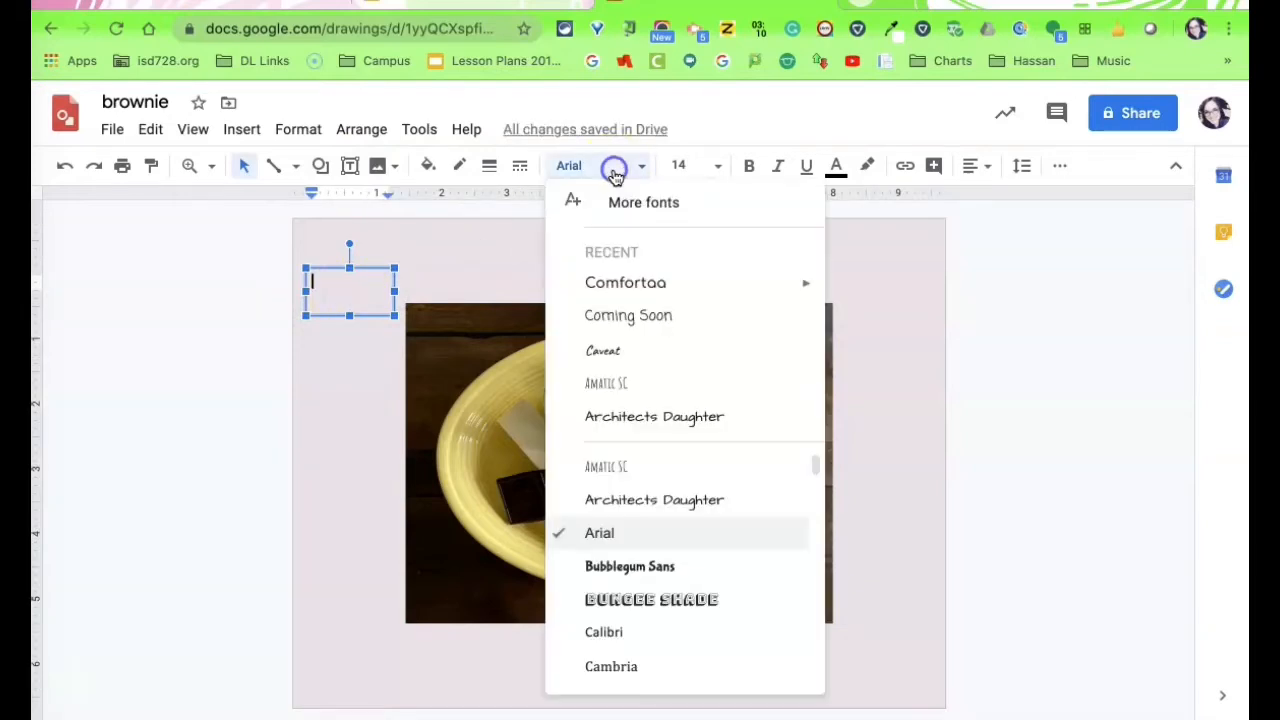
{"action": "left_click", "coordinate": [610, 282]}
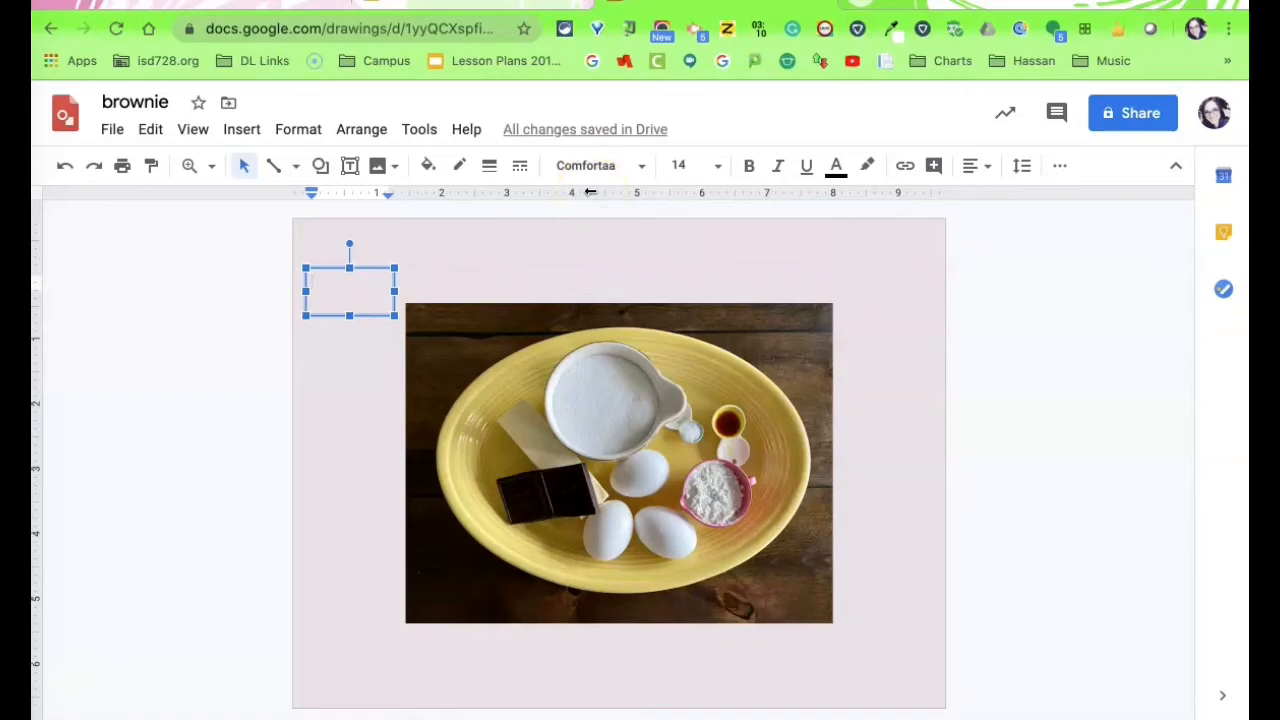
{"action": "type", "text": "Sugar"}
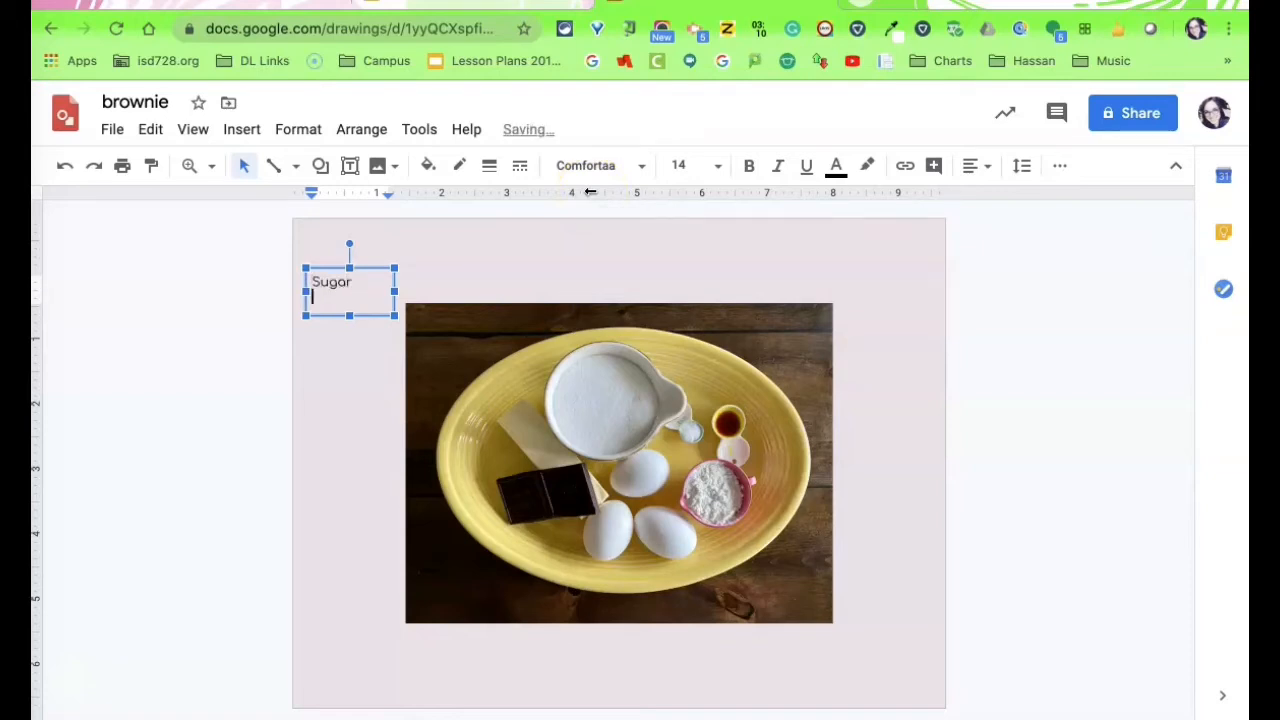
{"action": "key", "text": "BackSpace"}
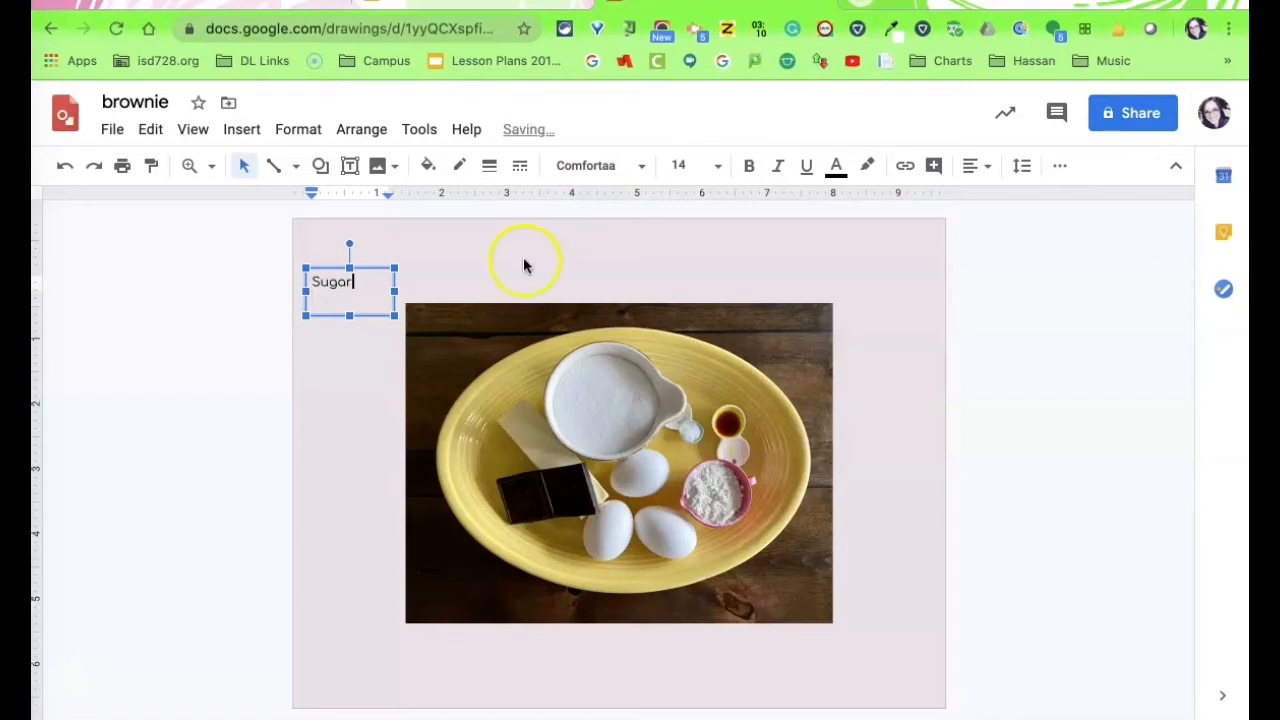
{"action": "left_click", "coordinate": [318, 352]}
{"action": "left_click", "coordinate": [320, 280]}
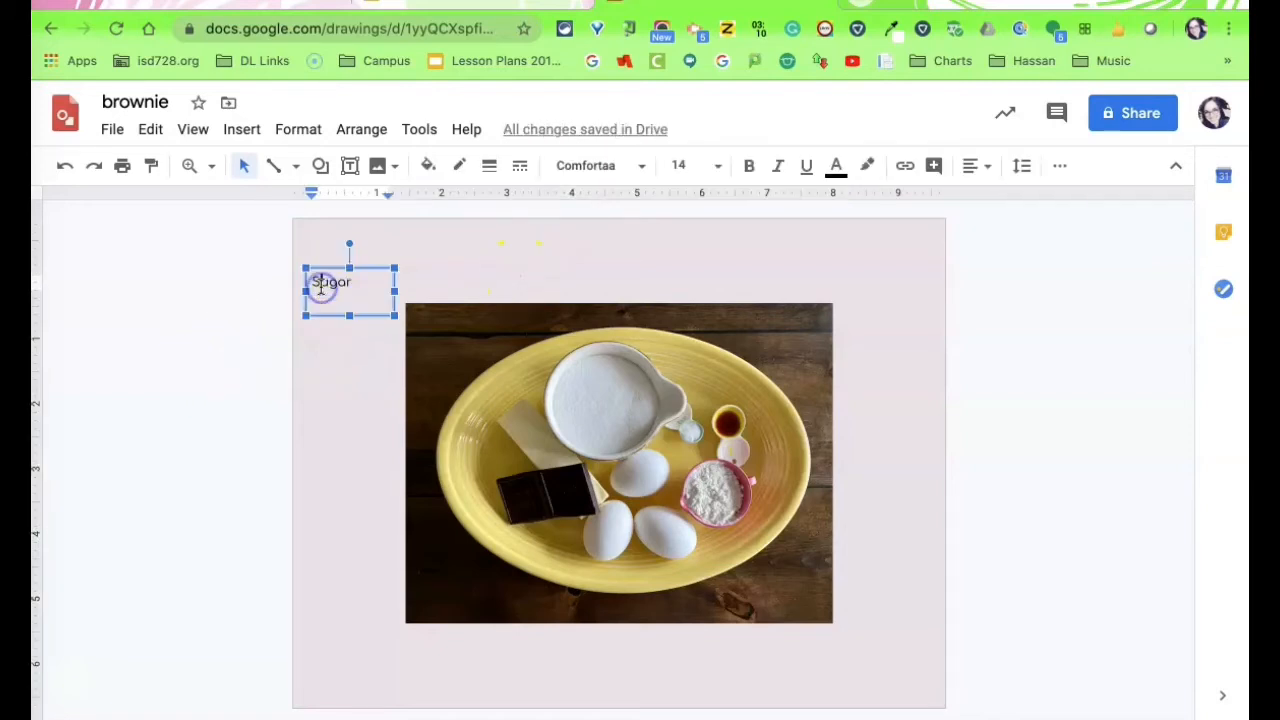
{"action": "right_click", "coordinate": [319, 270]}
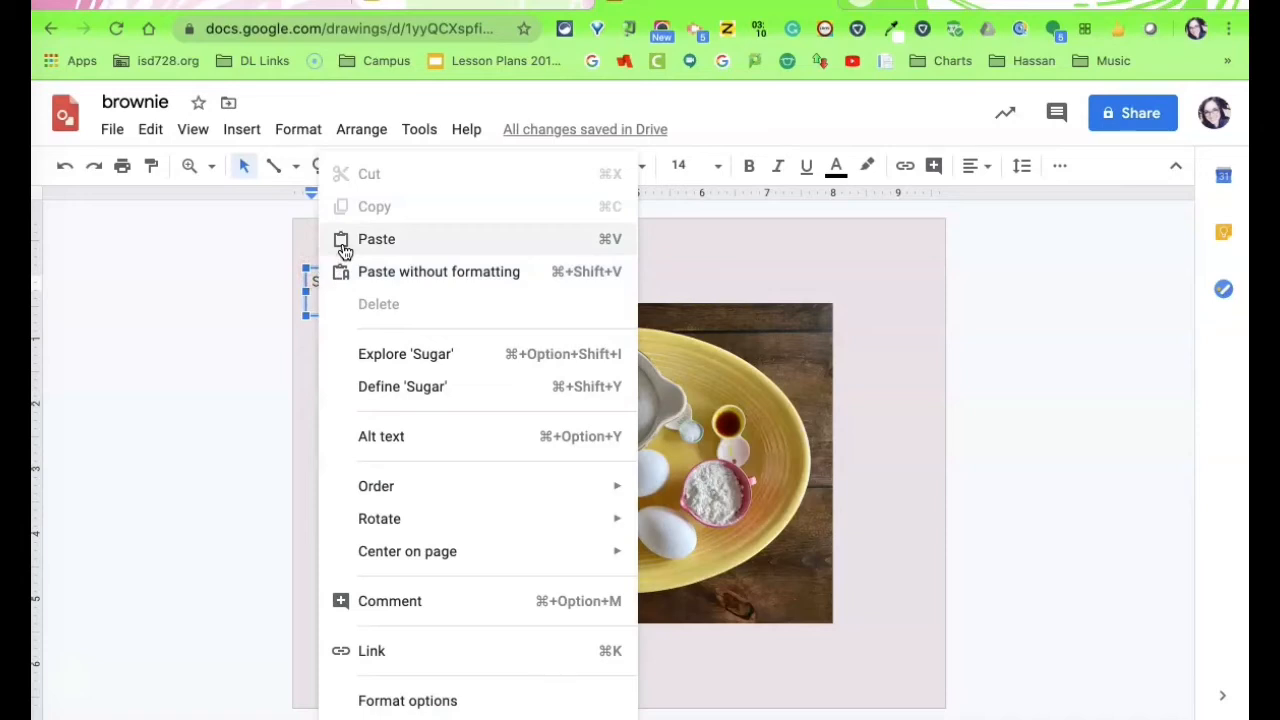
{"action": "left_click", "coordinate": [263, 298]}
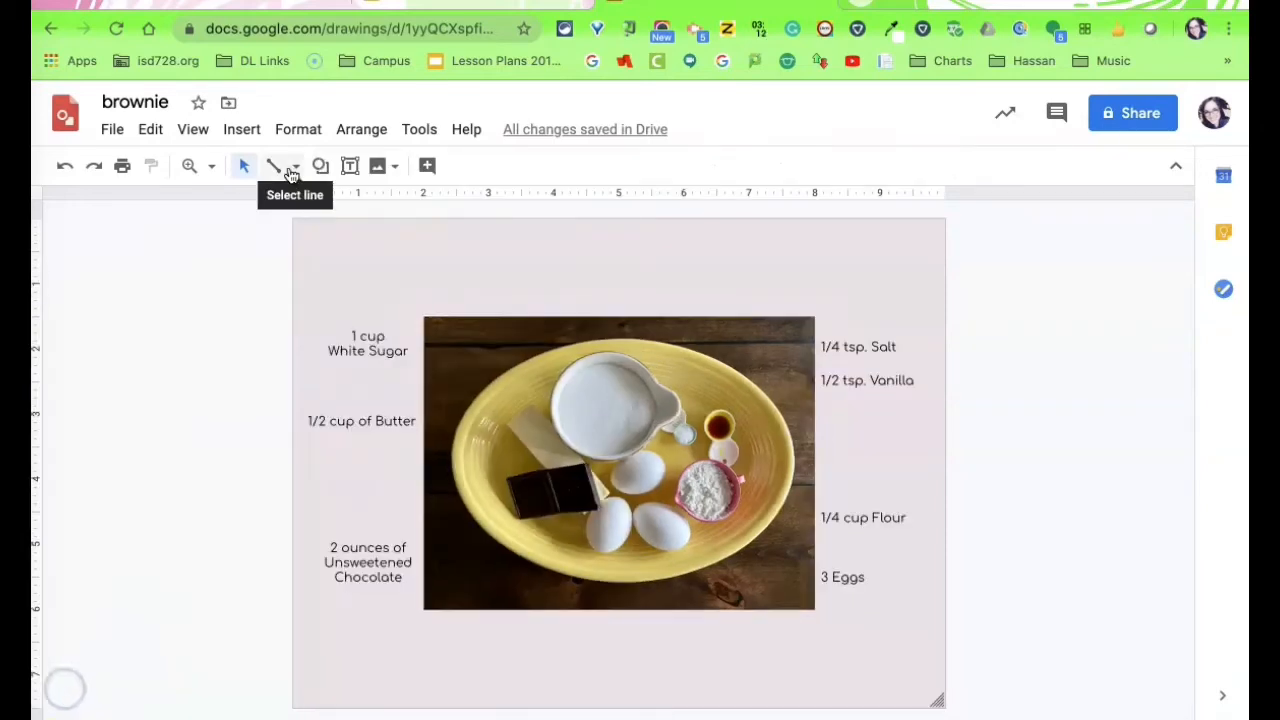
Step: Draw a right-angled polyline from the "1 cup White Sugar" label across and down to the cup of sugar in the photo
{"action": "left_click", "coordinate": [294, 166]}
{"action": "left_click", "coordinate": [310, 367]}
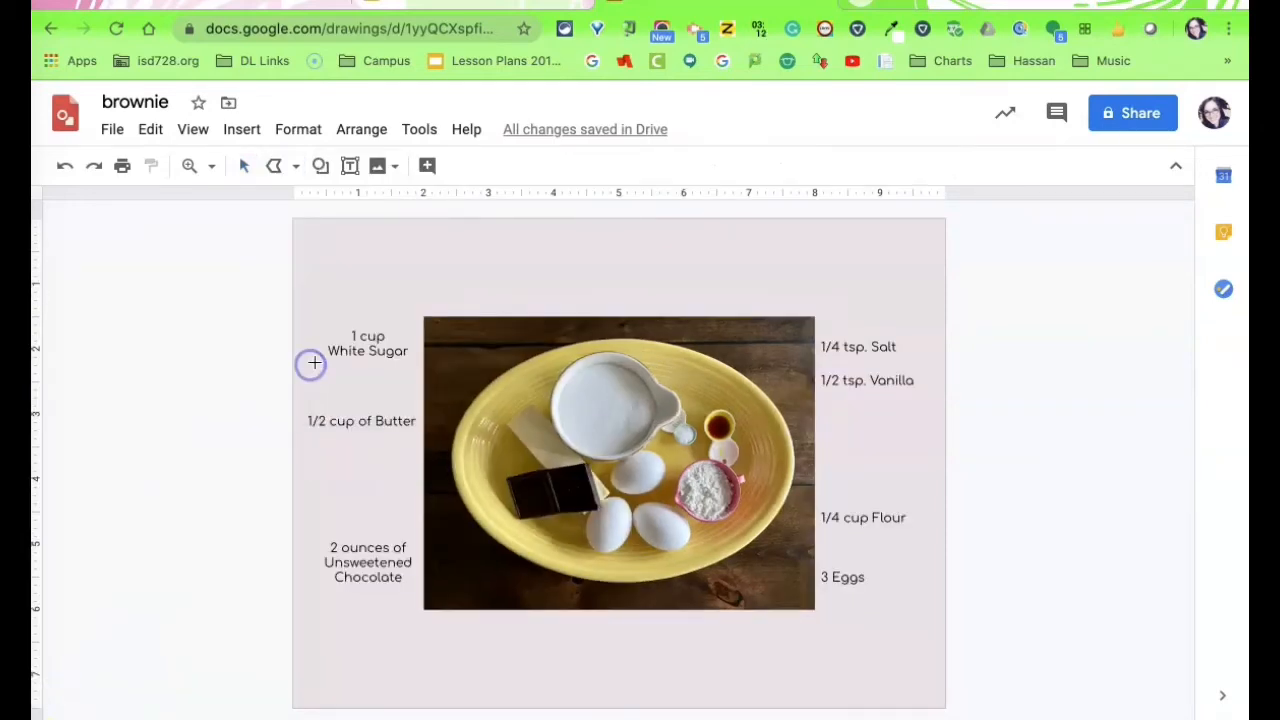
{"action": "left_click", "coordinate": [415, 340]}
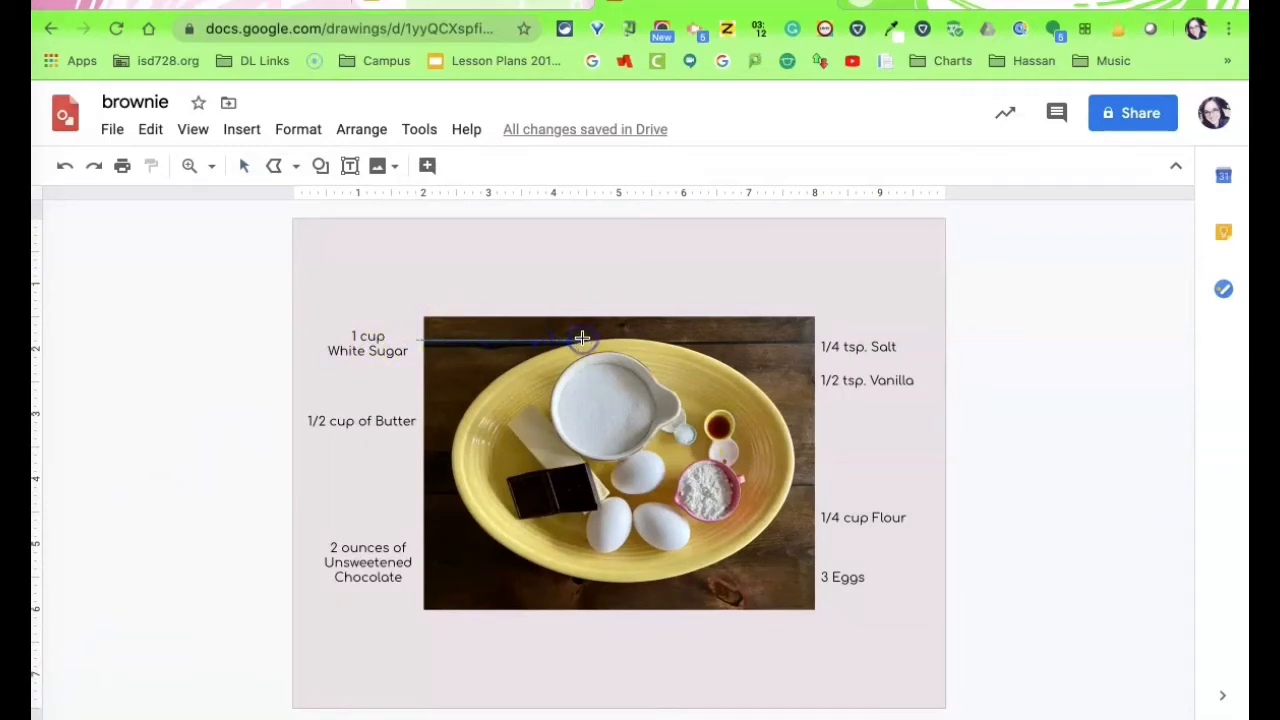
{"action": "double_click", "coordinate": [584, 392]}
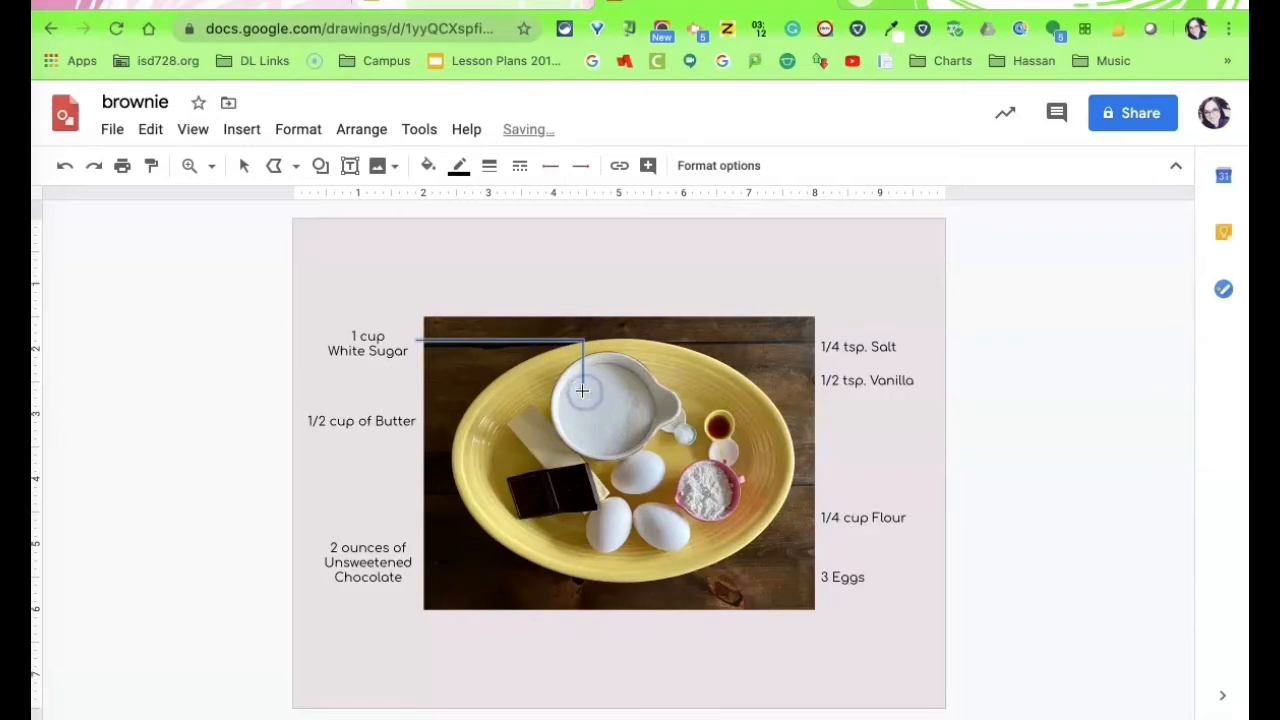
Step: Make the sugar label's polyline white and thicker, and remove the stray line drawn above the label
{"action": "left_click", "coordinate": [457, 168]}
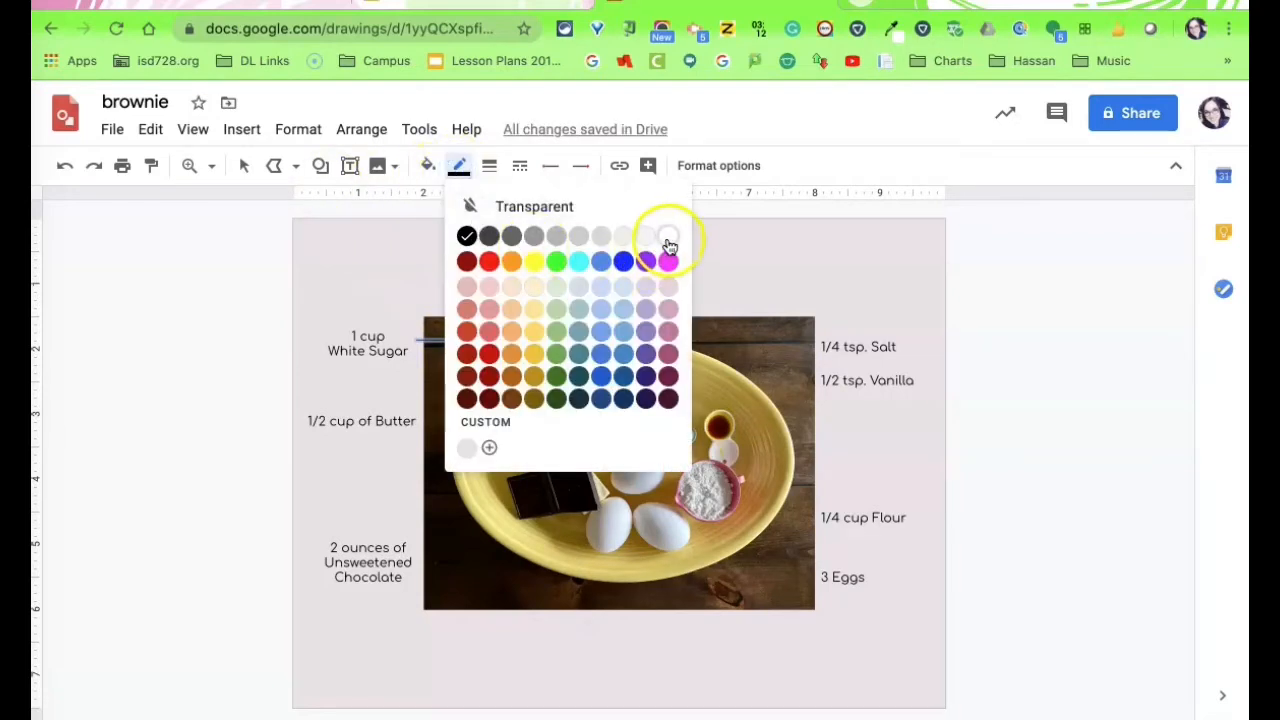
{"action": "left_click", "coordinate": [666, 242]}
{"action": "left_click", "coordinate": [488, 168]}
{"action": "left_click", "coordinate": [521, 312]}
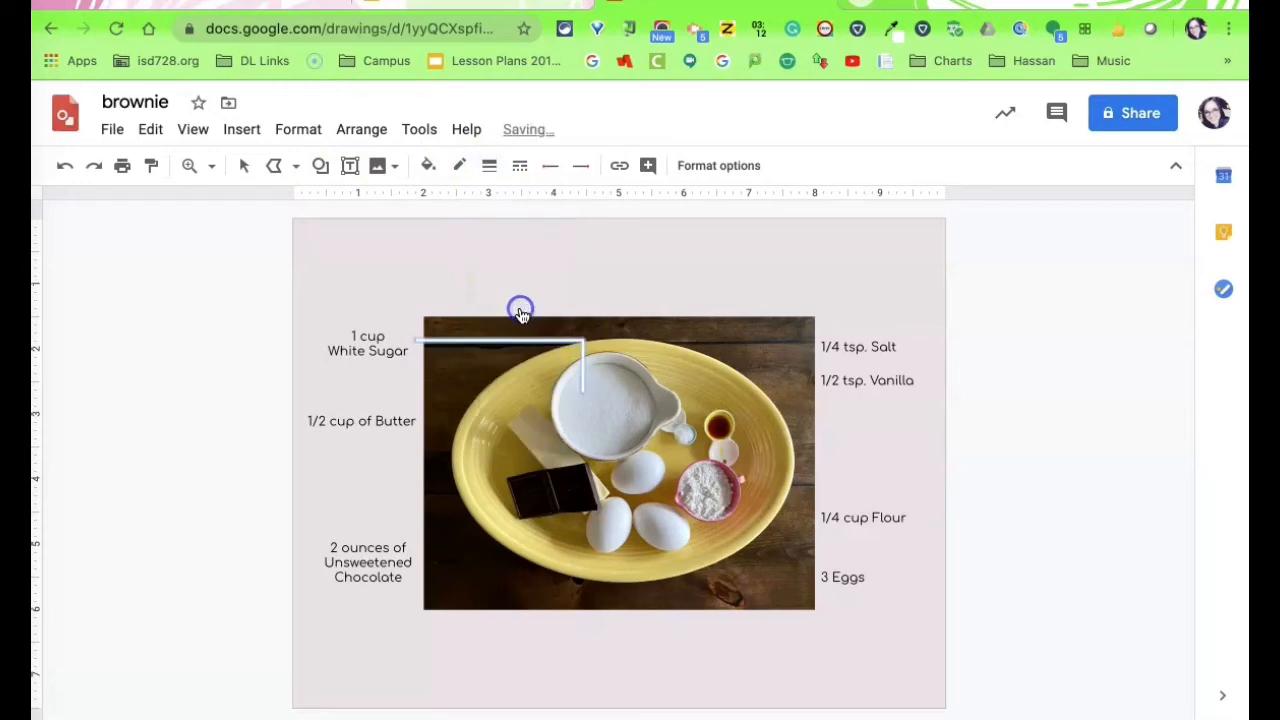
{"action": "mouse_move", "coordinate": [378, 293]}
{"action": "left_mouse_down"}
{"action": "mouse_move", "coordinate": [200, 291]}
{"action": "mouse_move", "coordinate": [228, 295]}
{"action": "left_mouse_up"}
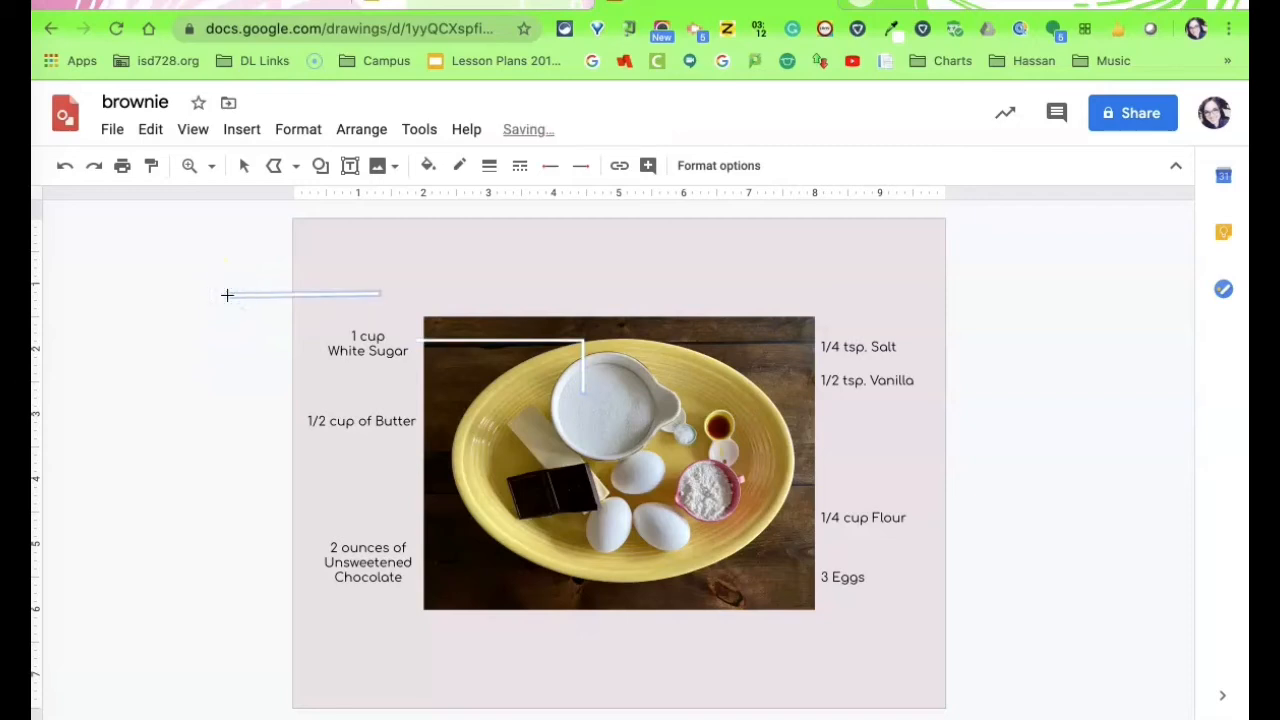
{"action": "key", "text": "Delete"}
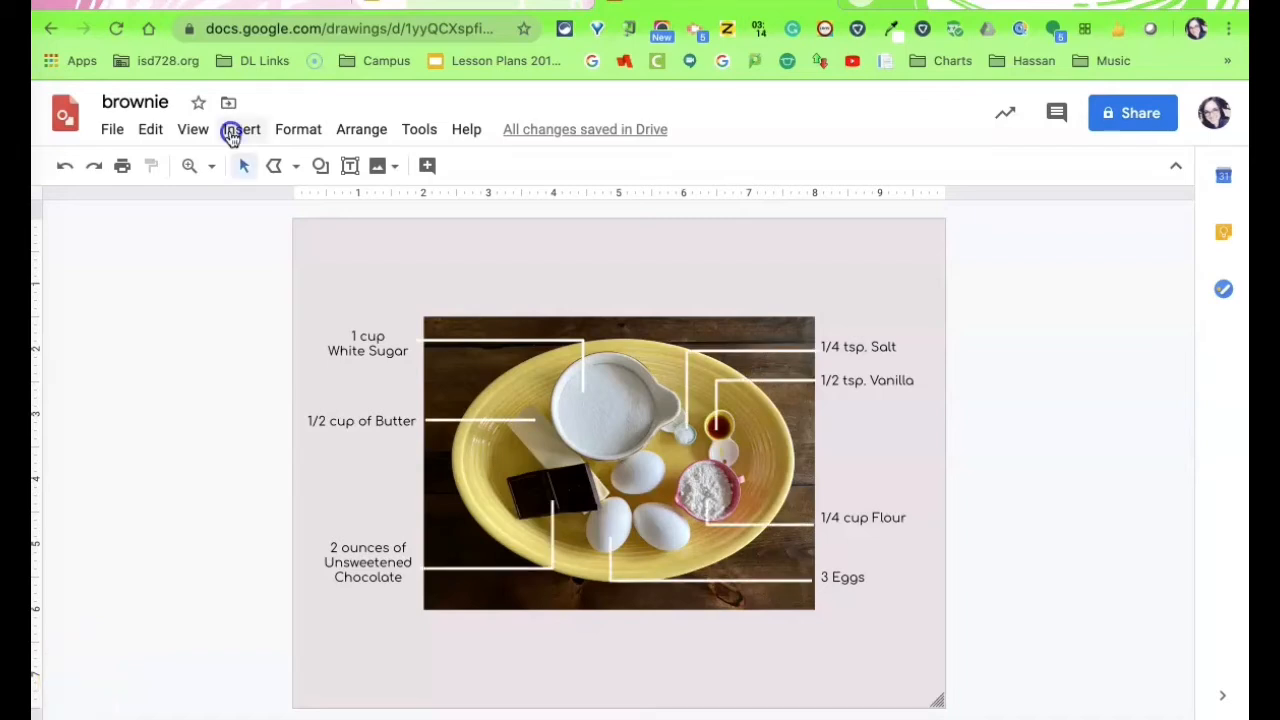
Step: Insert word art reading "Grandma's Brownies" and place it above the photo as the title
{"action": "left_click", "coordinate": [231, 136]}
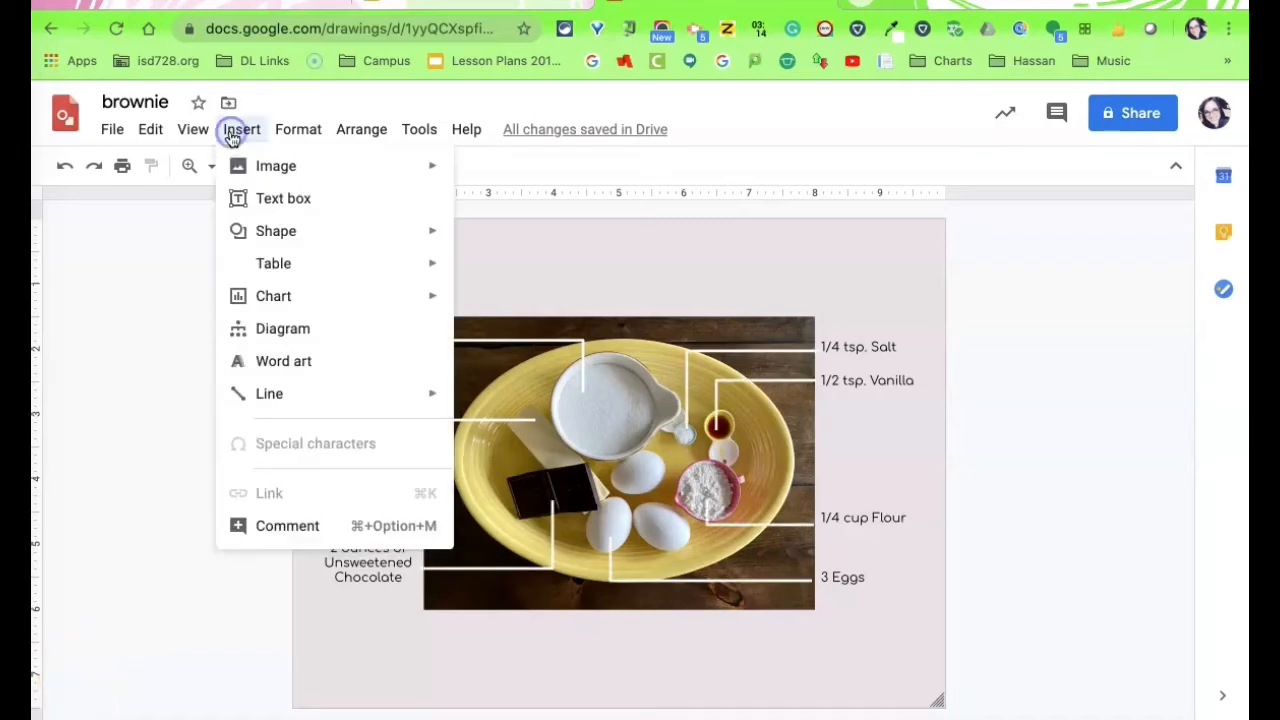
{"action": "left_click", "coordinate": [250, 360]}
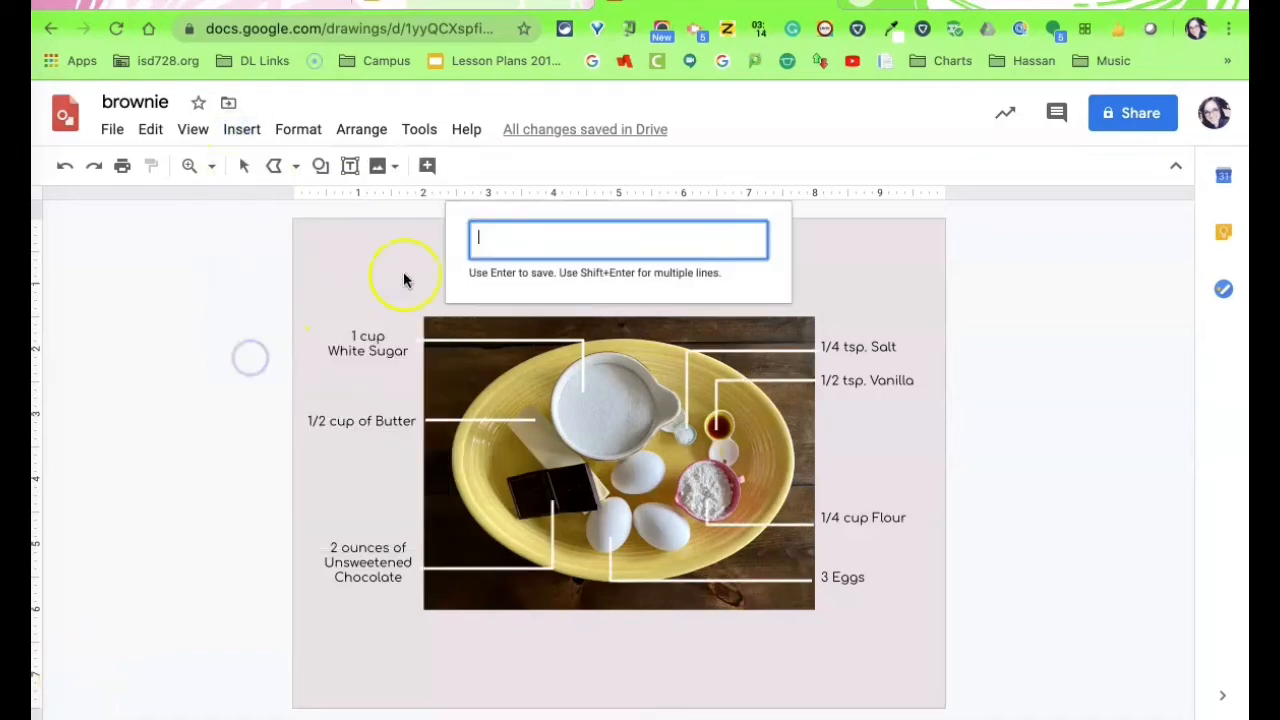
{"action": "right_click", "coordinate": [500, 227]}
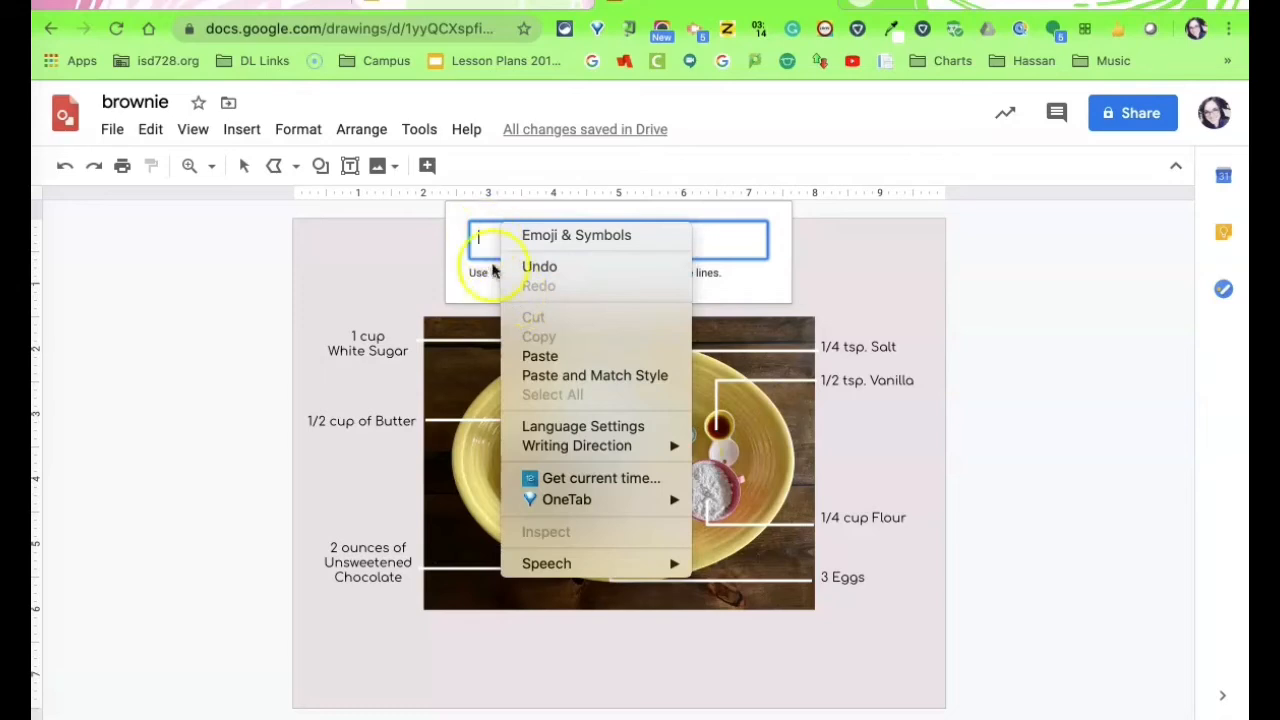
{"action": "left_click", "coordinate": [552, 357]}
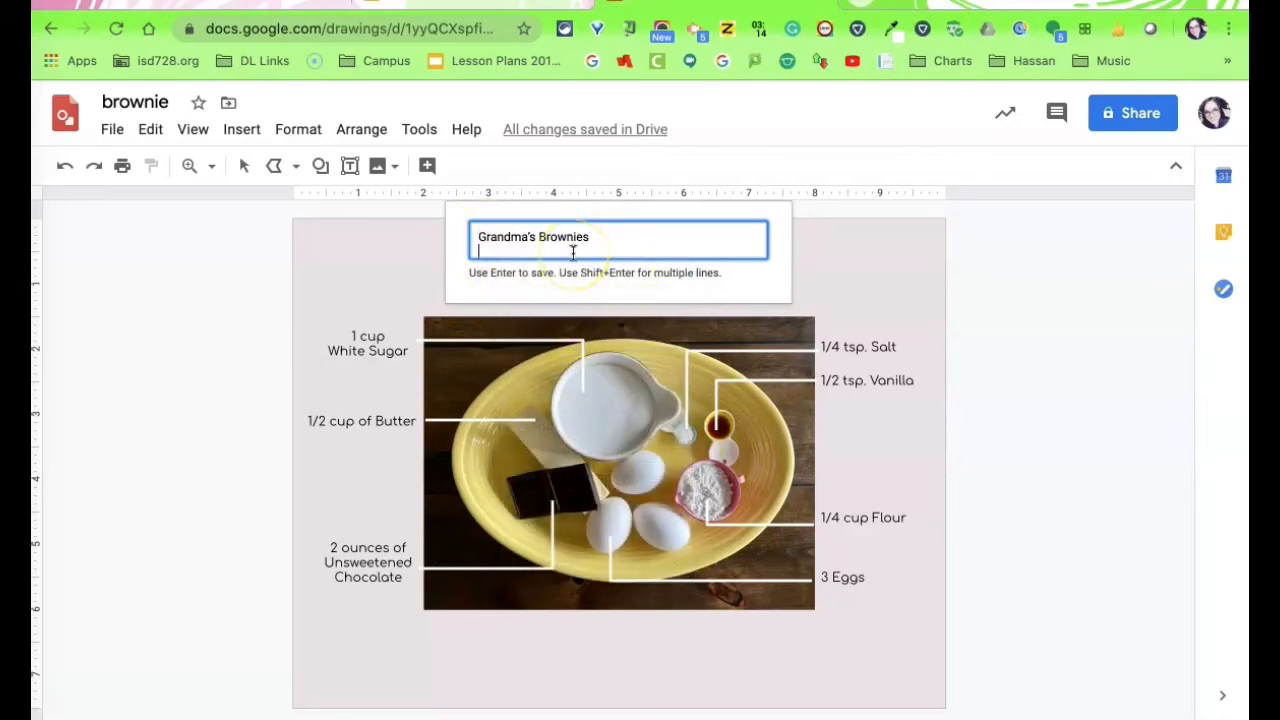
{"action": "key", "text": "Return"}
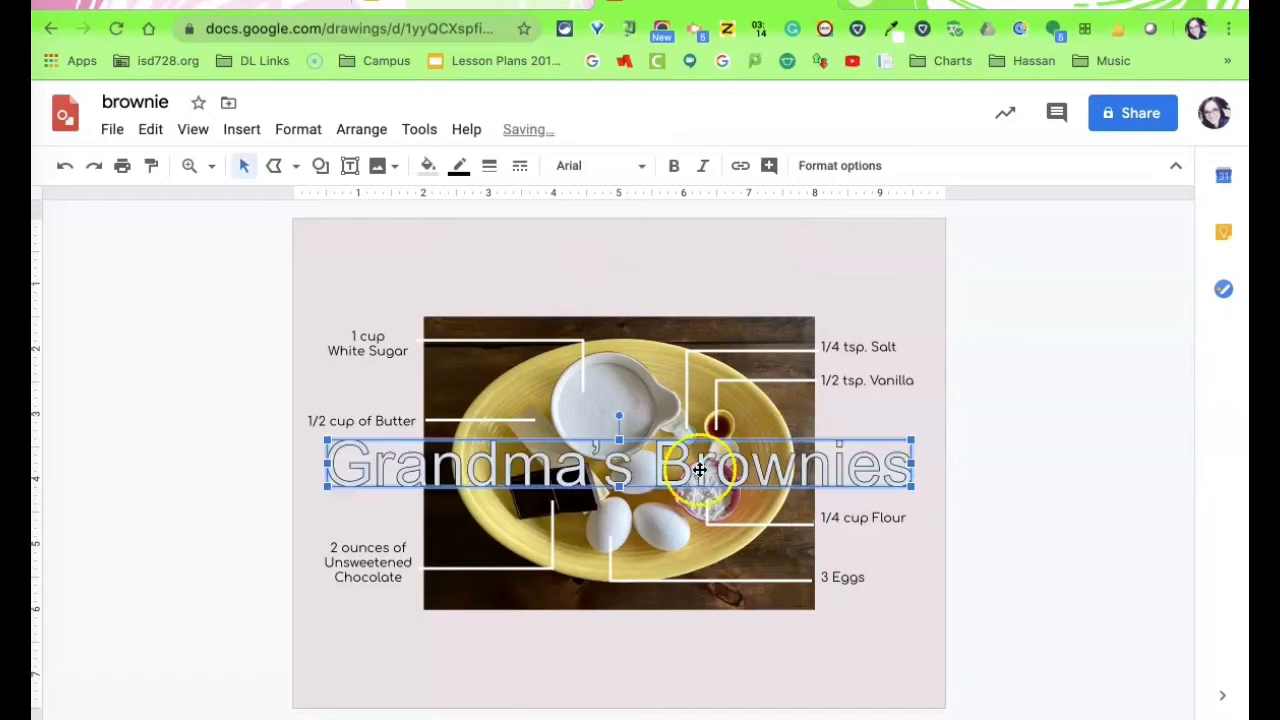
{"action": "left_click_drag", "start_coordinate": [700, 470], "coordinate": [675, 253]}
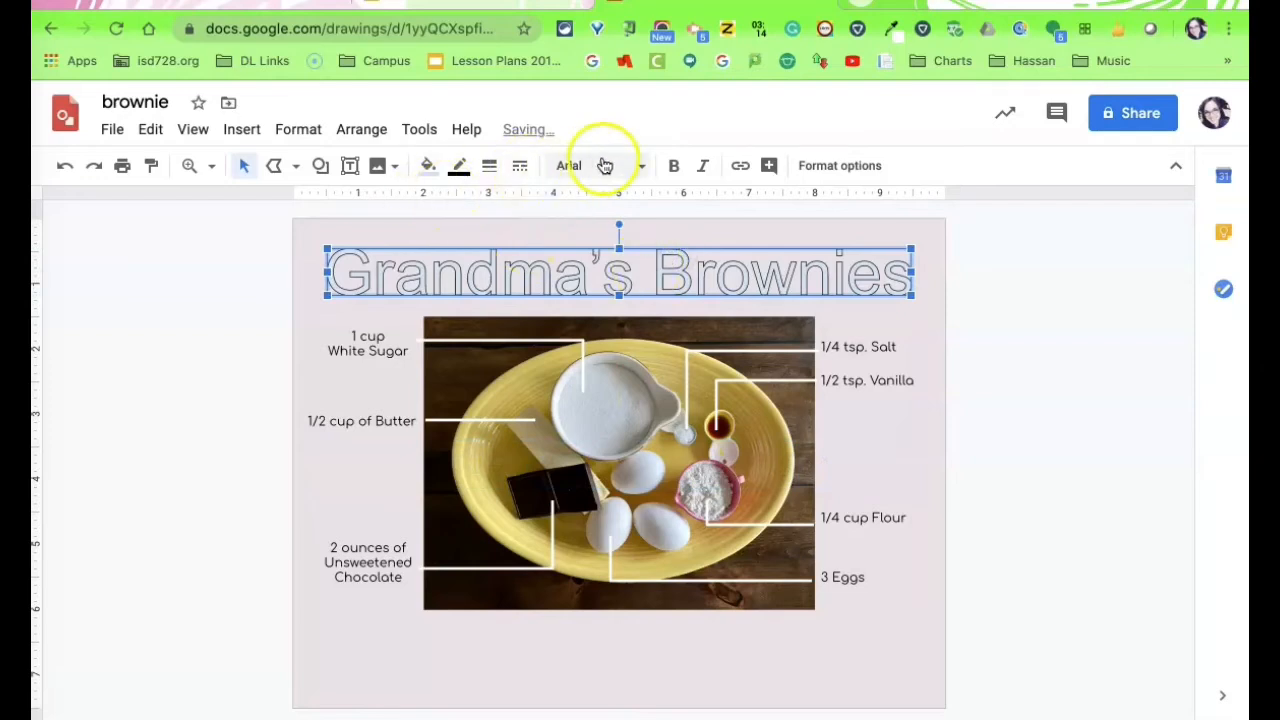
Step: Change the word art title's font to Comfortaa and shift it left to roughly center it over the photo
{"action": "left_click", "coordinate": [598, 166]}
{"action": "left_click", "coordinate": [612, 283]}
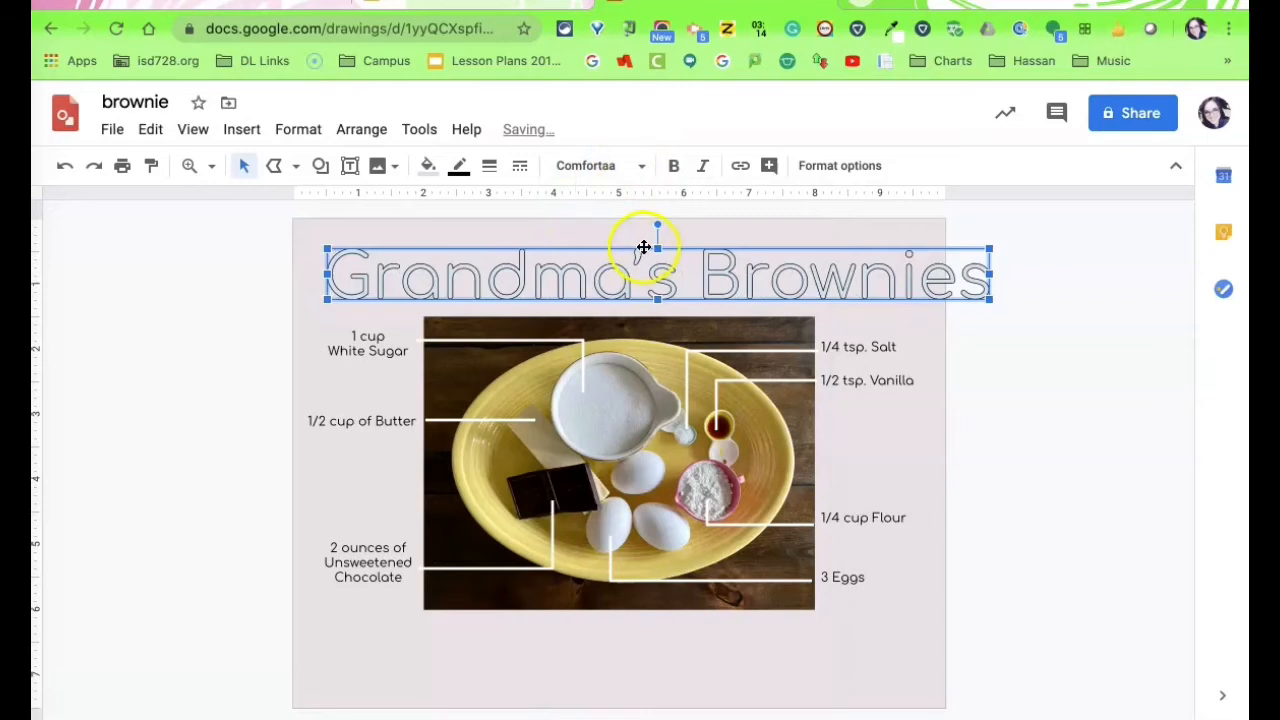
{"action": "left_click_drag", "start_coordinate": [629, 247], "coordinate": [606, 246]}
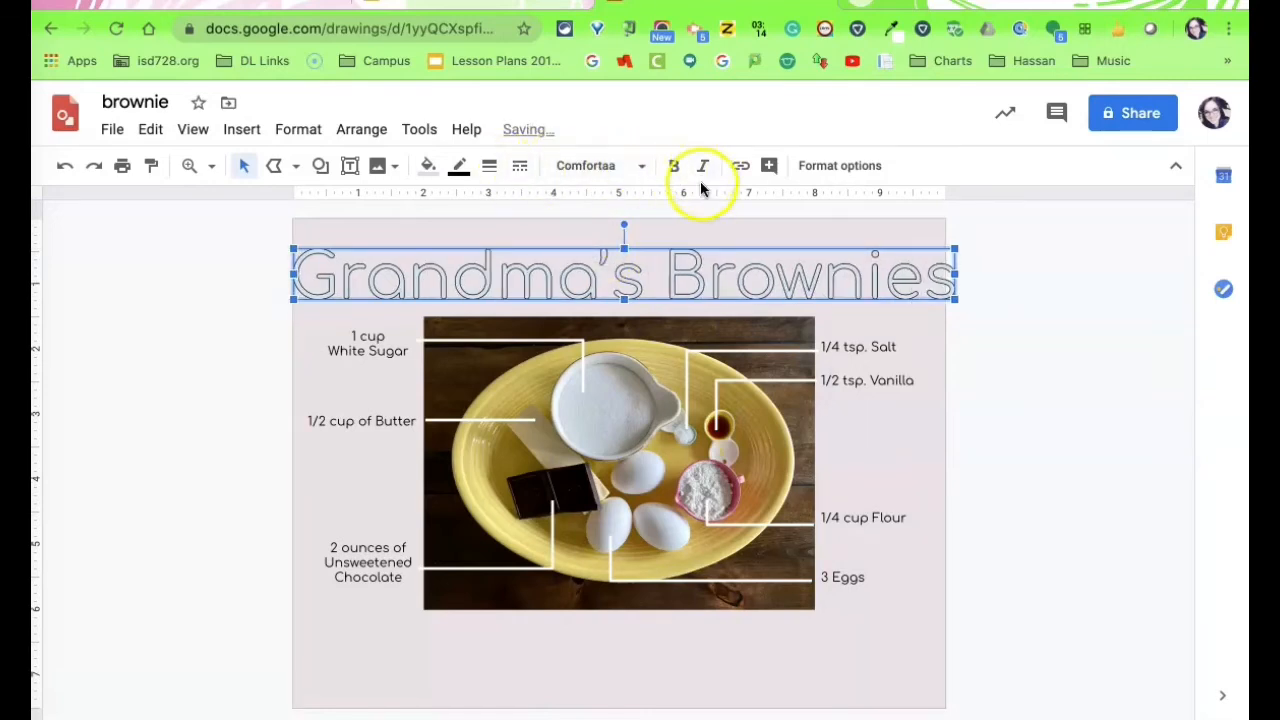
Step: Narrow the "Grandma's Brownies" title from both ends and center it horizontally over the photo
{"action": "left_click_drag", "start_coordinate": [955, 272], "coordinate": [897, 271]}
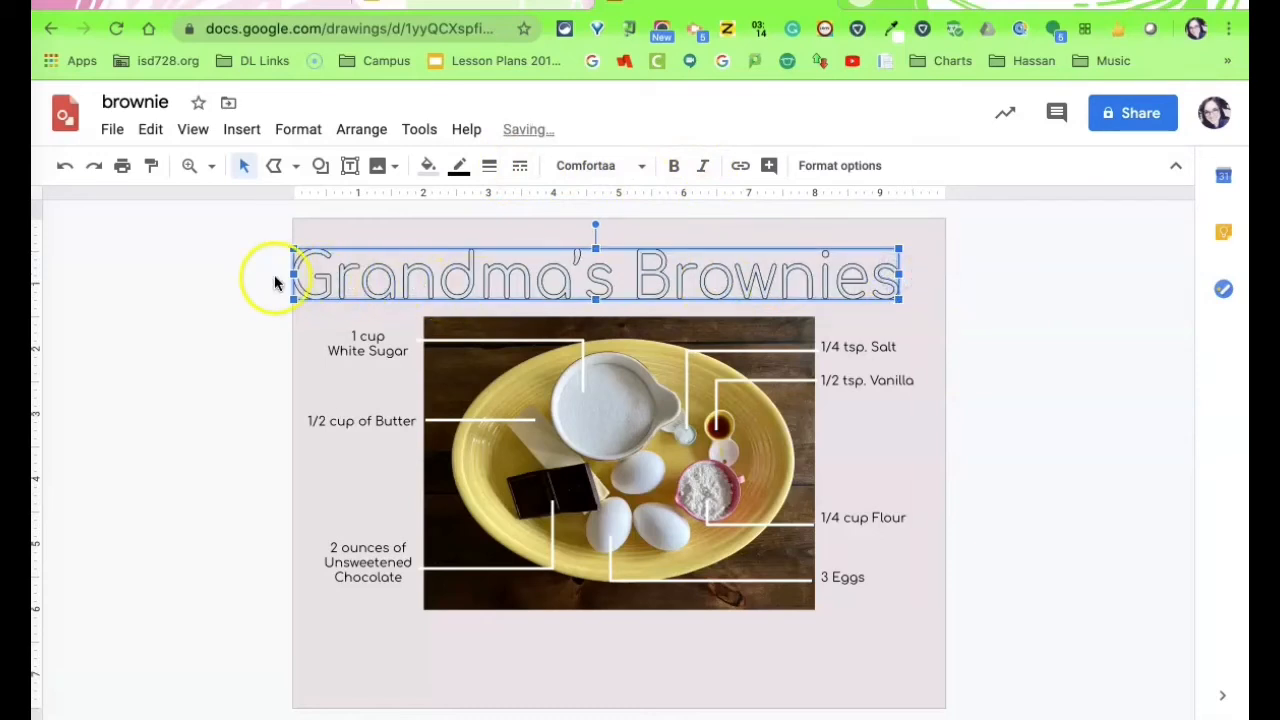
{"action": "left_click_drag", "start_coordinate": [292, 272], "coordinate": [320, 271]}
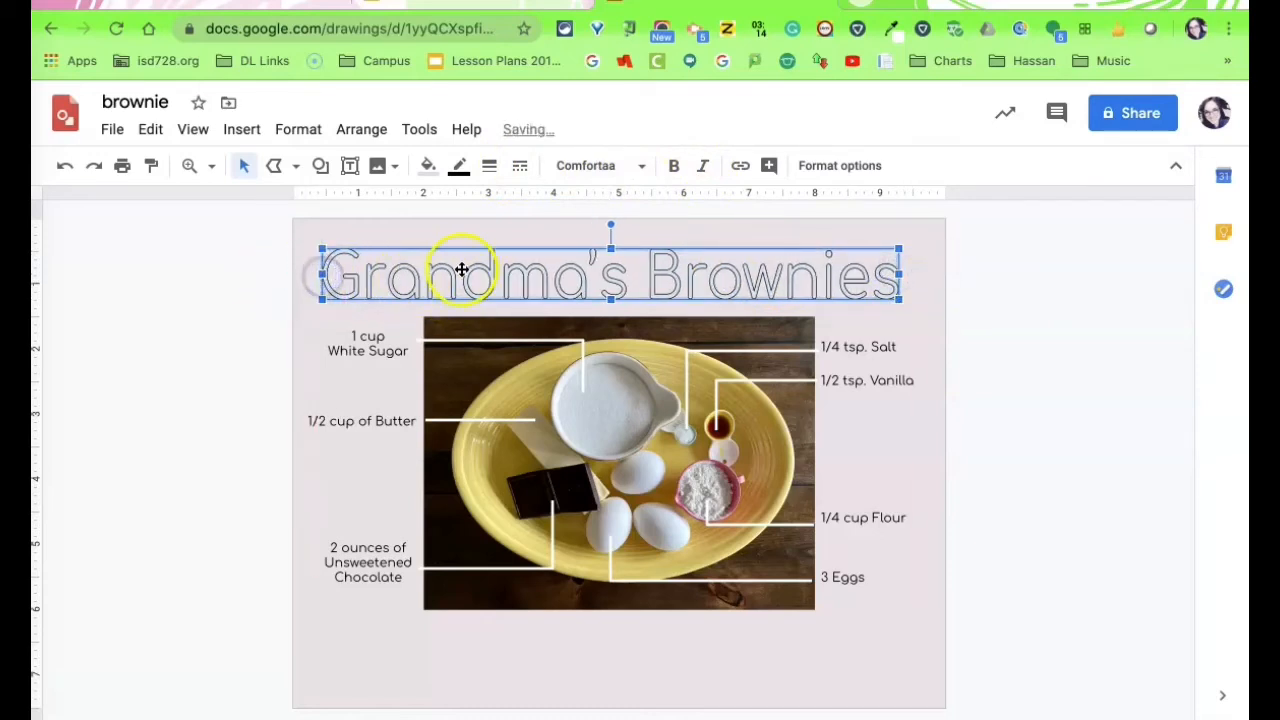
{"action": "left_click_drag", "start_coordinate": [463, 271], "coordinate": [474, 269]}
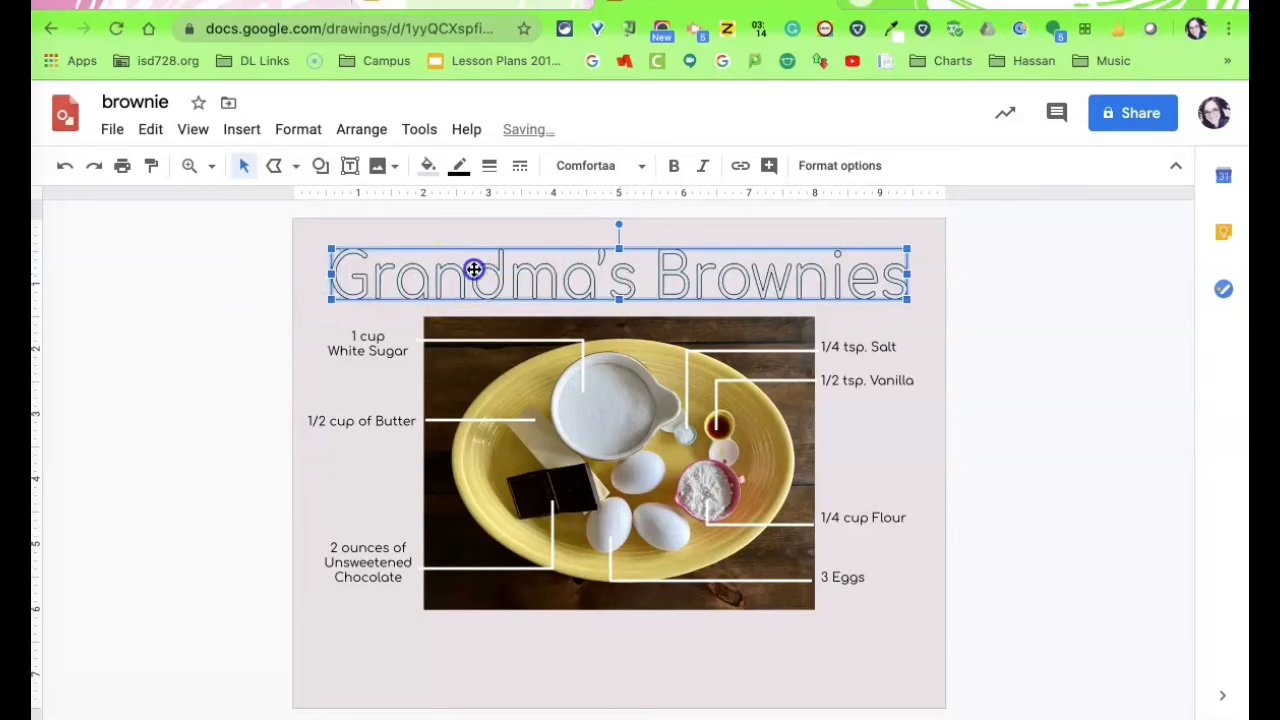
{"action": "left_click", "coordinate": [604, 172]}
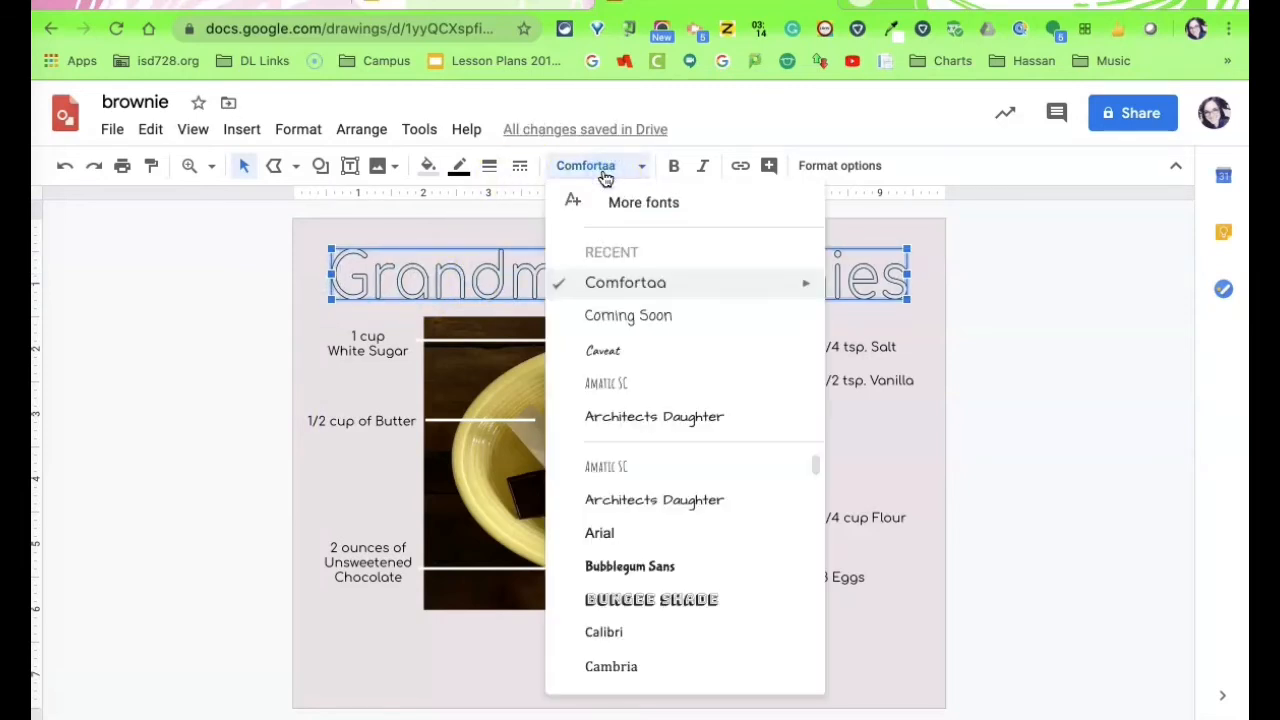
{"action": "left_click", "coordinate": [604, 172]}
Step: Sample a yellow from the plate's rim in the photo with the Eye Dropper extension
{"action": "left_click", "coordinate": [430, 168]}
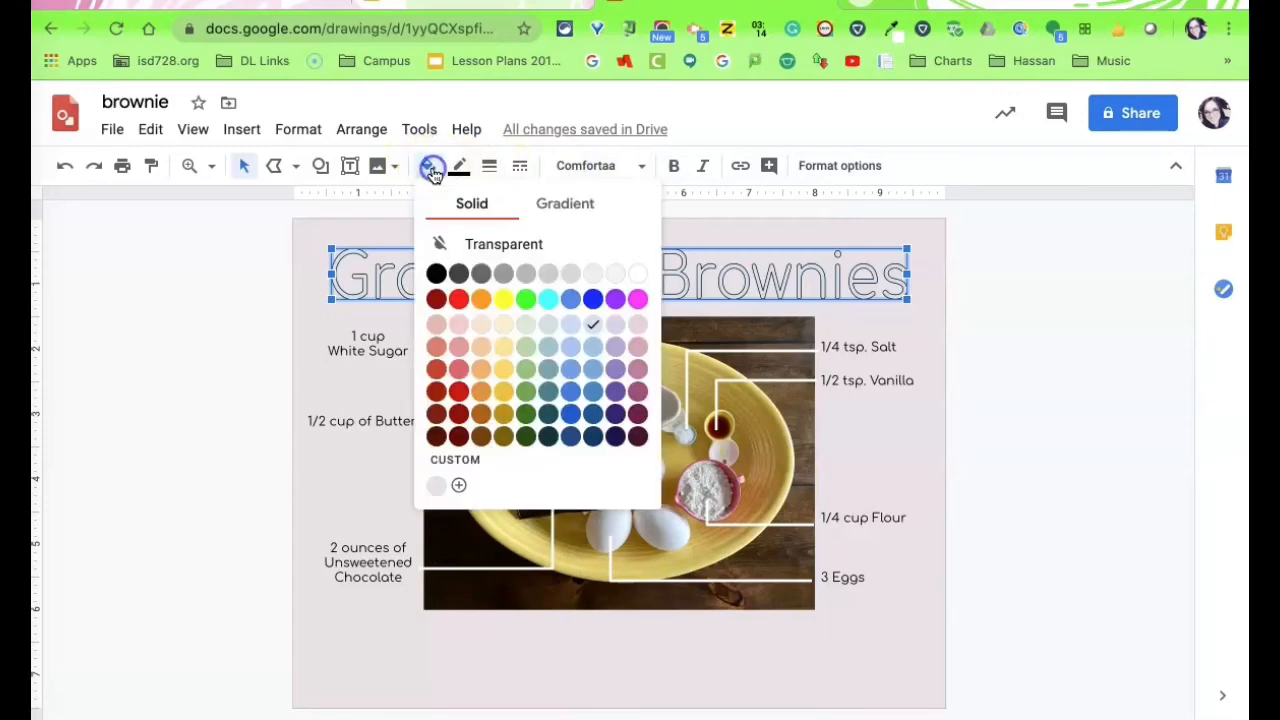
{"action": "left_click", "coordinate": [858, 32]}
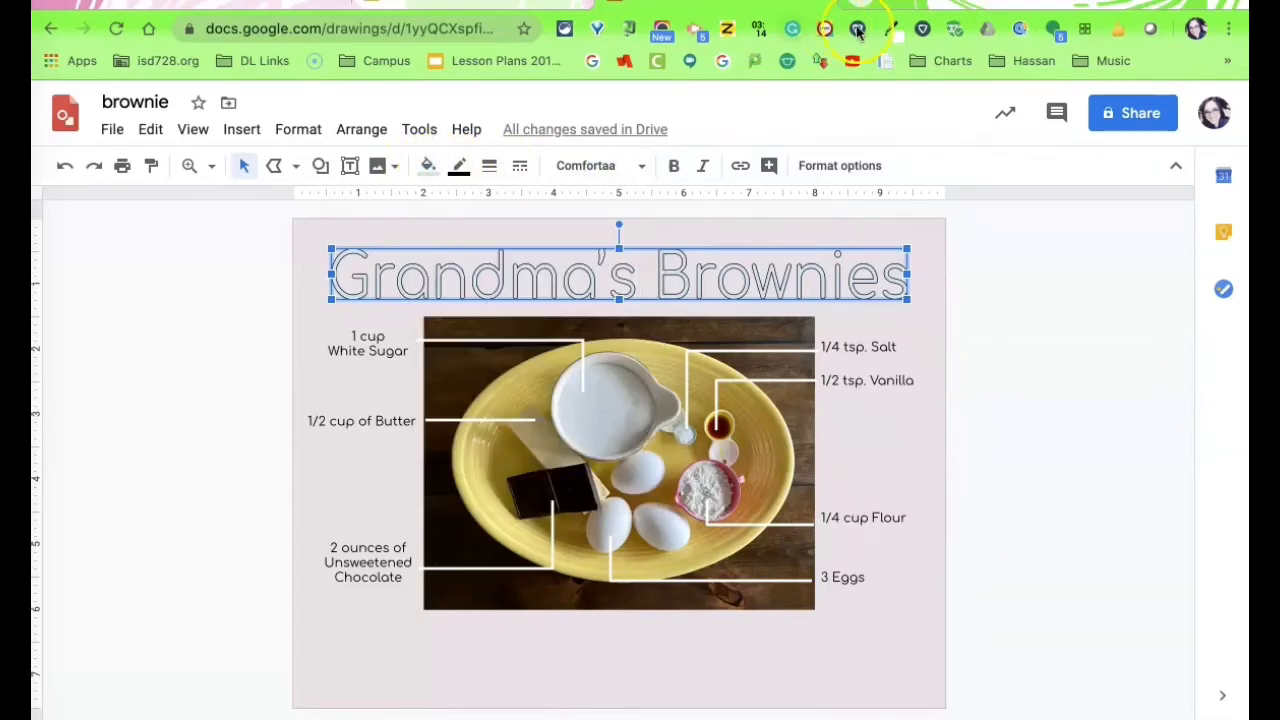
{"action": "left_click", "coordinate": [893, 35]}
{"action": "left_click", "coordinate": [466, 106]}
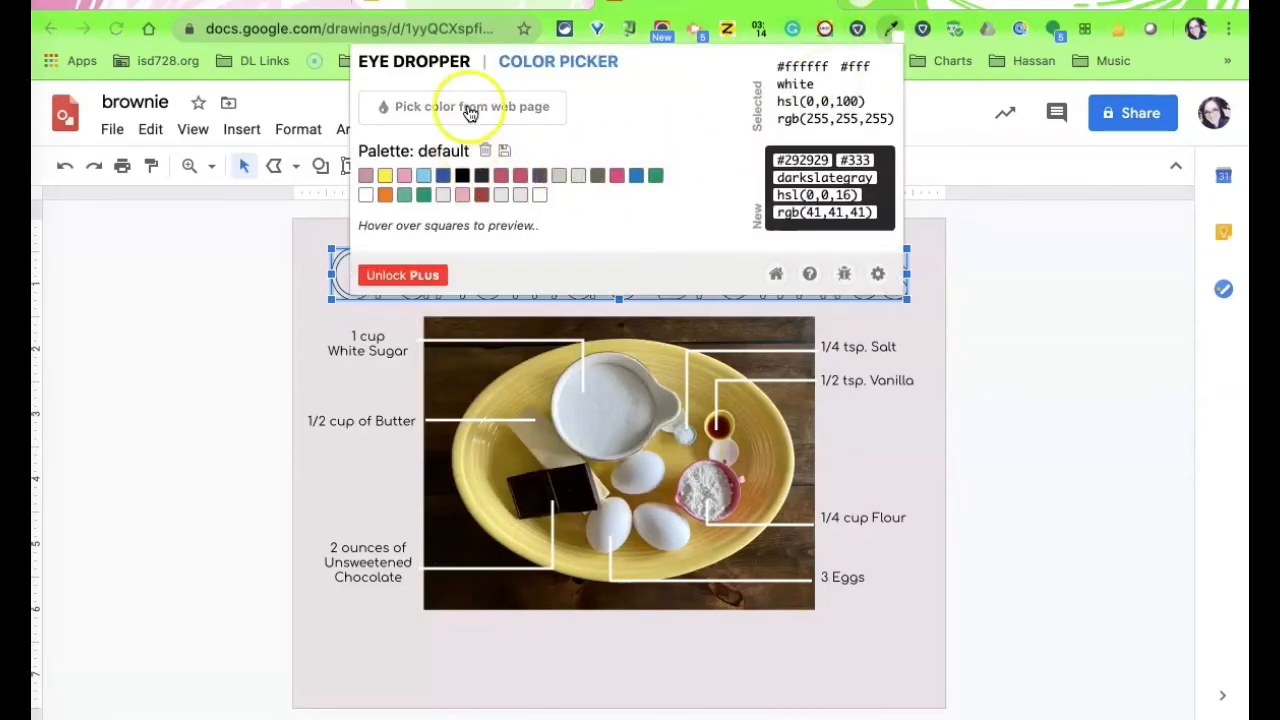
{"action": "left_click", "coordinate": [470, 473]}
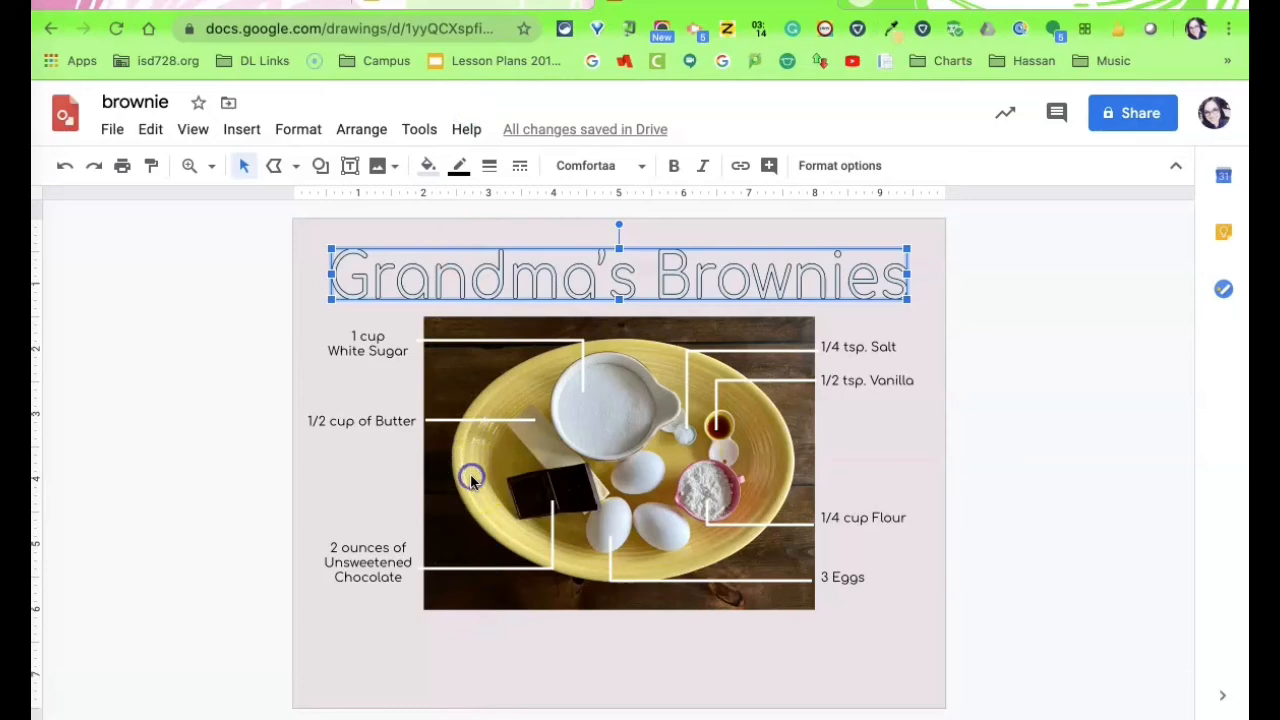
{"action": "left_click", "coordinate": [429, 167]}
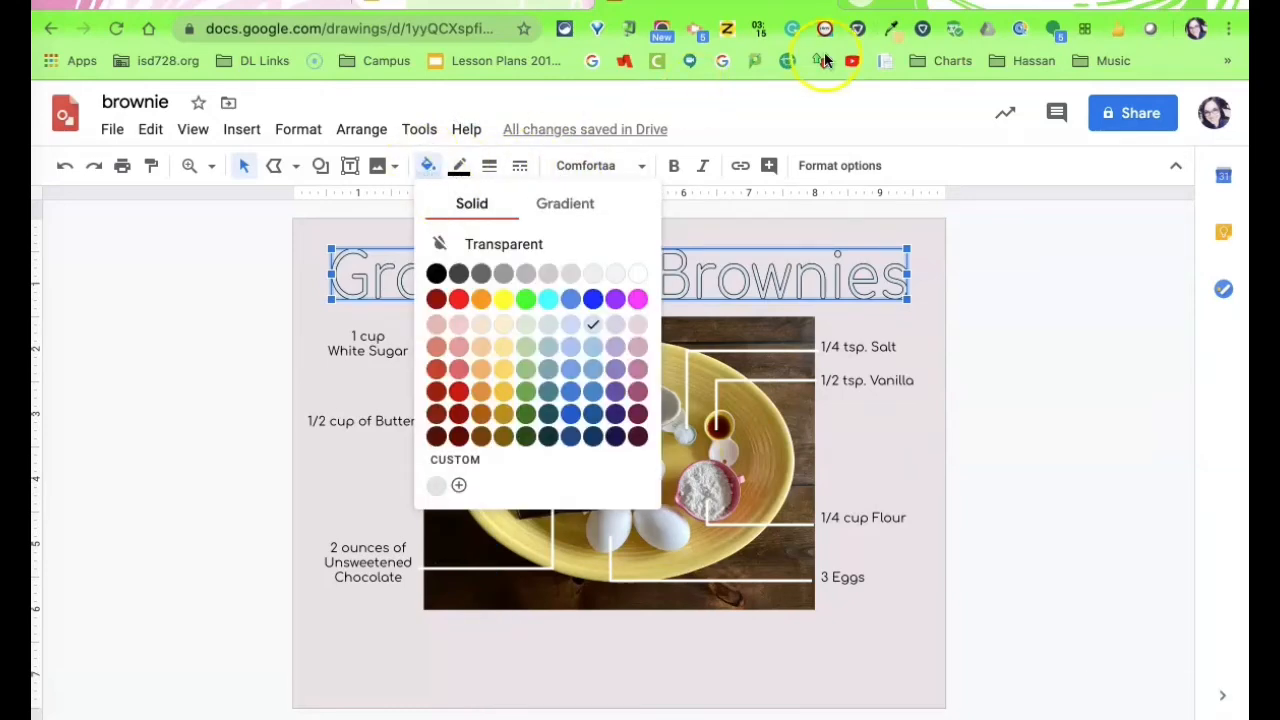
Step: Sample the plate's yellow again as #e6d26e with the Eye Dropper and copy its hex code
{"action": "left_click", "coordinate": [891, 30]}
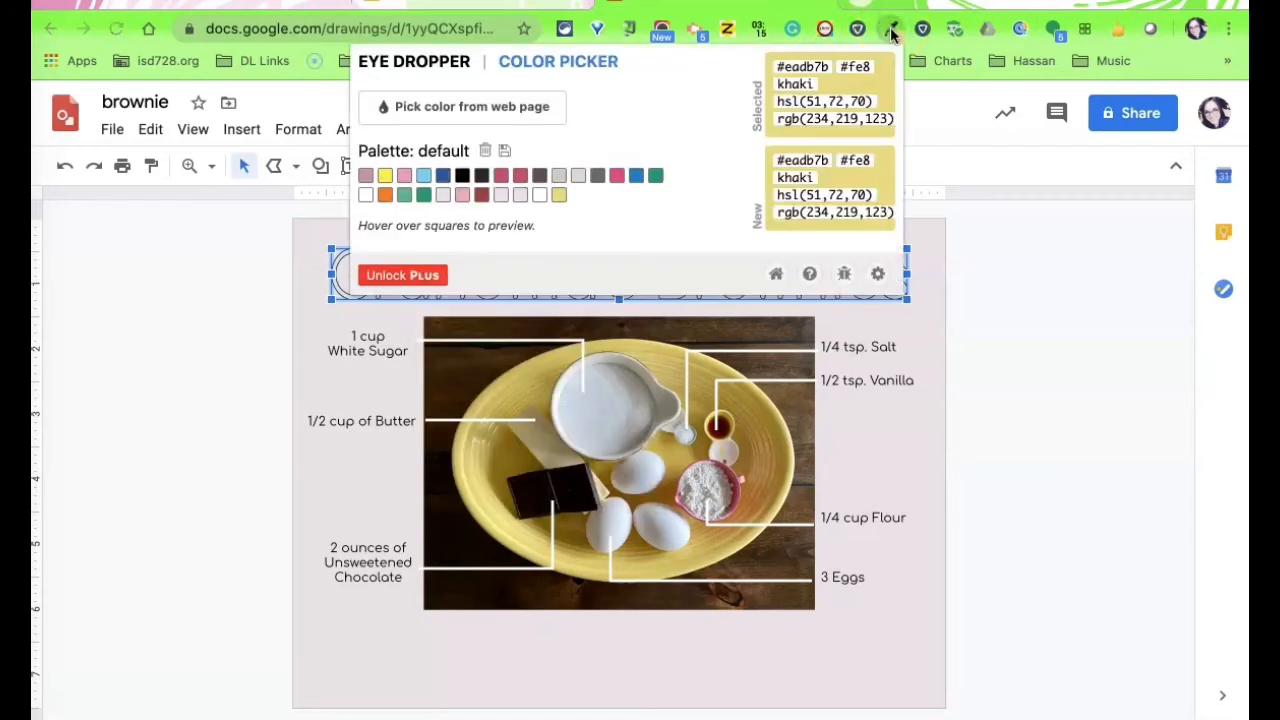
{"action": "left_click", "coordinate": [500, 110]}
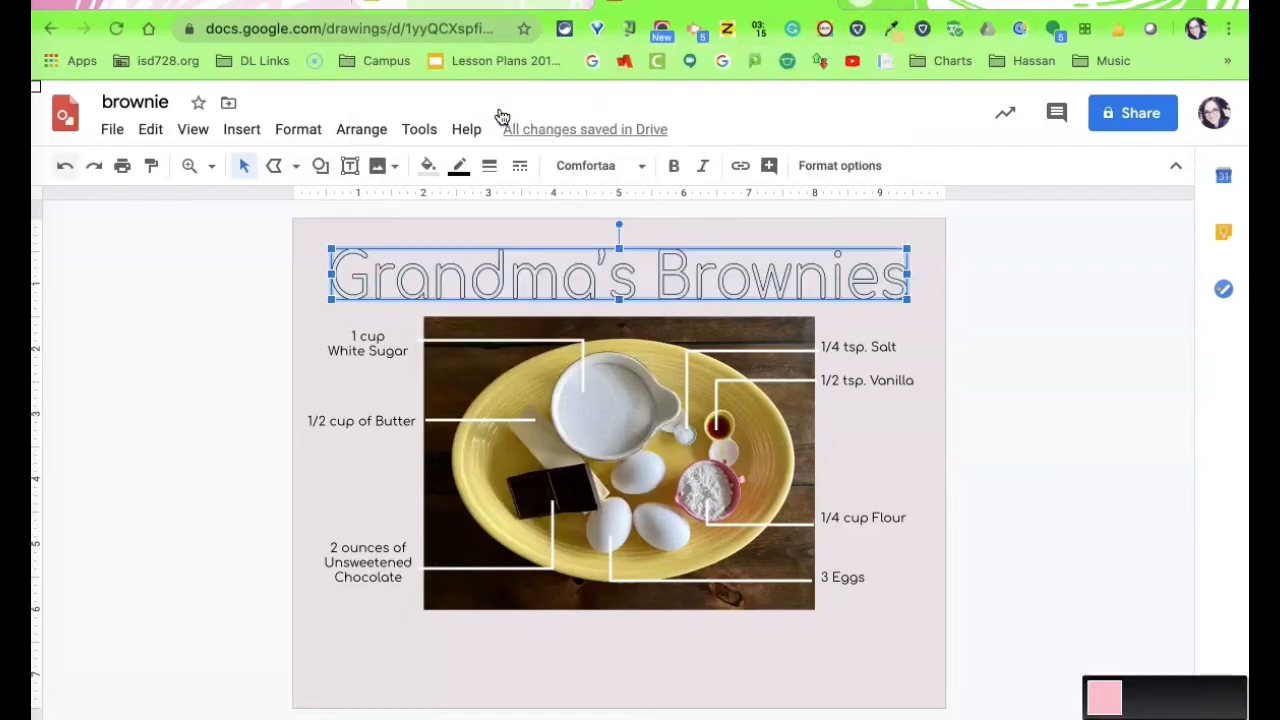
{"action": "left_click", "coordinate": [891, 32]}
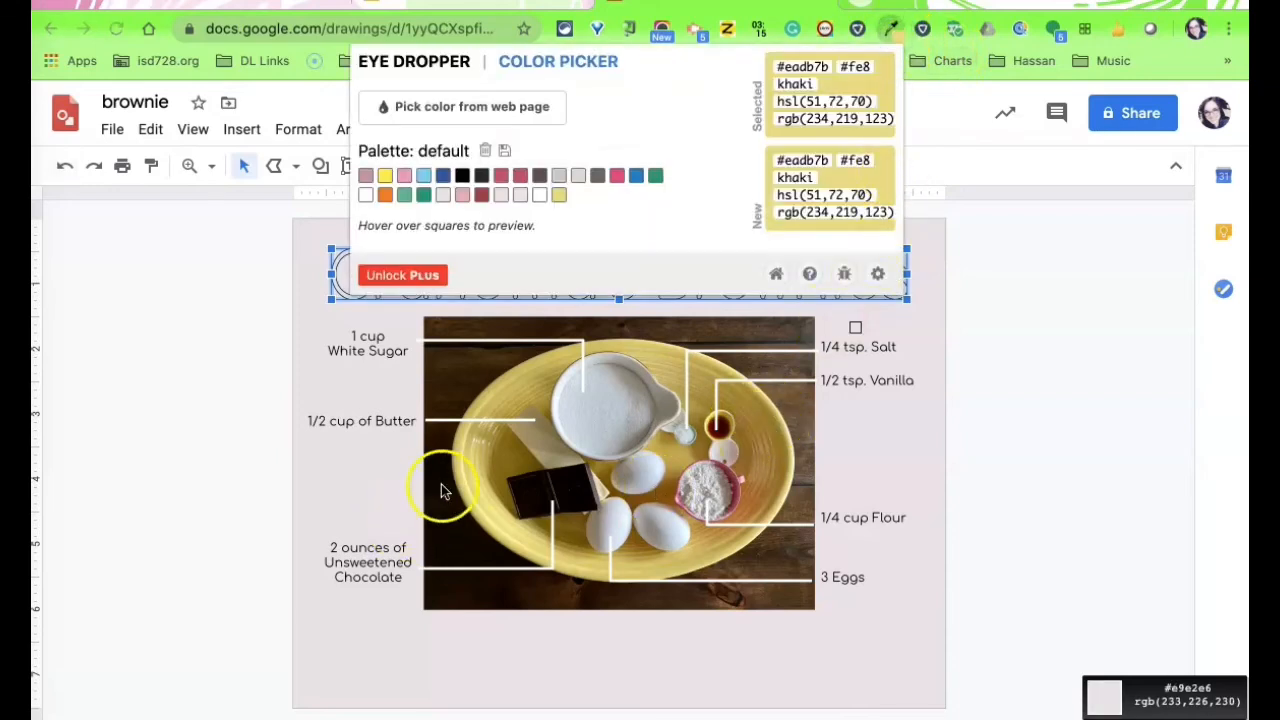
{"action": "left_click", "coordinate": [473, 483]}
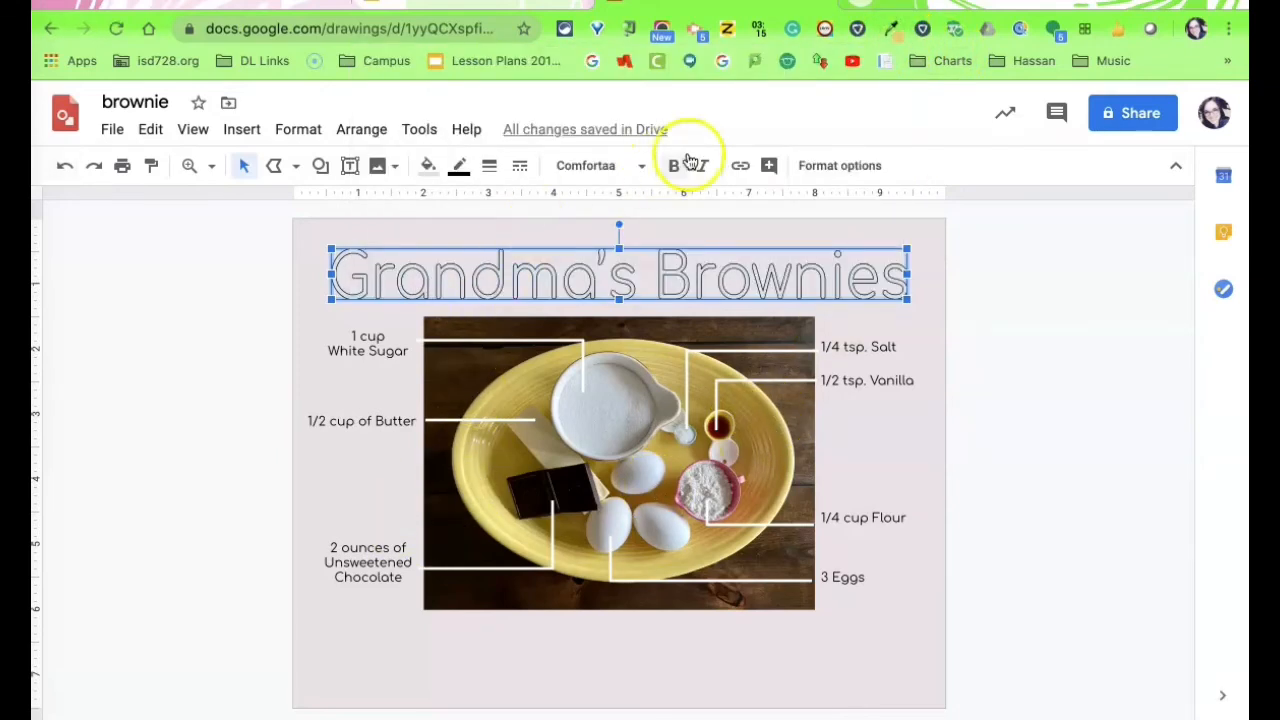
{"action": "left_click", "coordinate": [891, 36]}
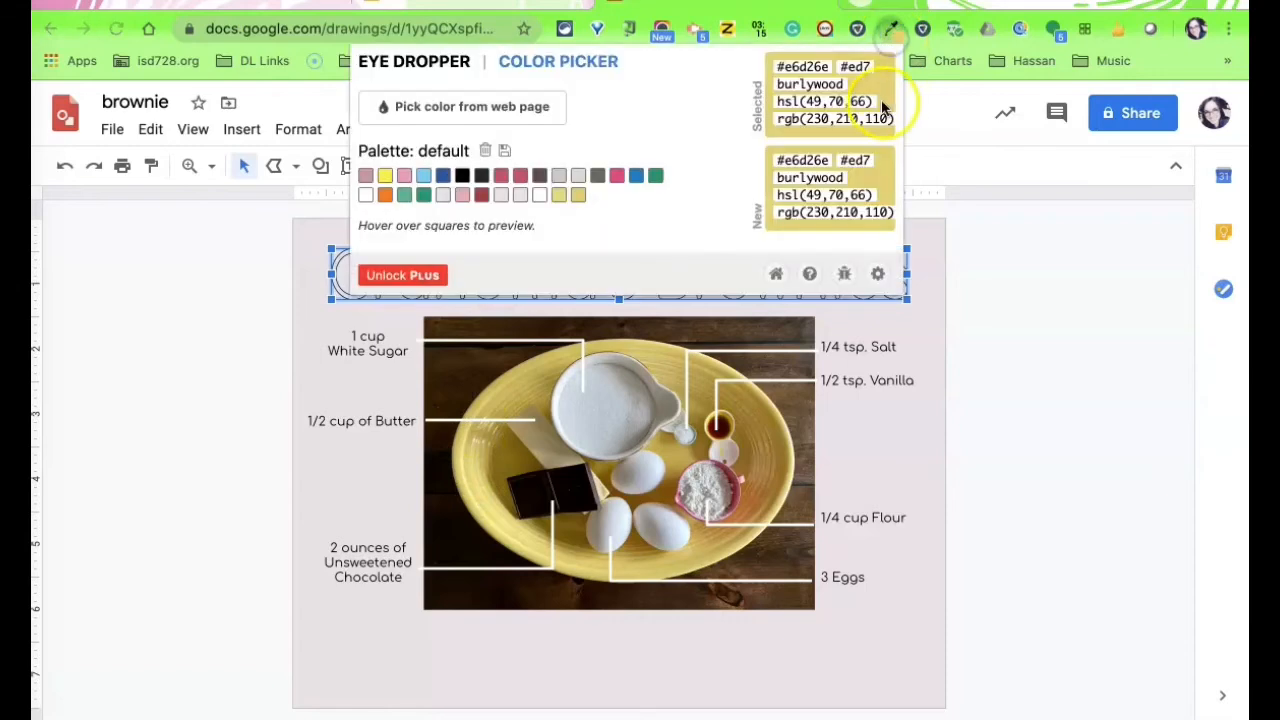
{"action": "left_click", "coordinate": [830, 68]}
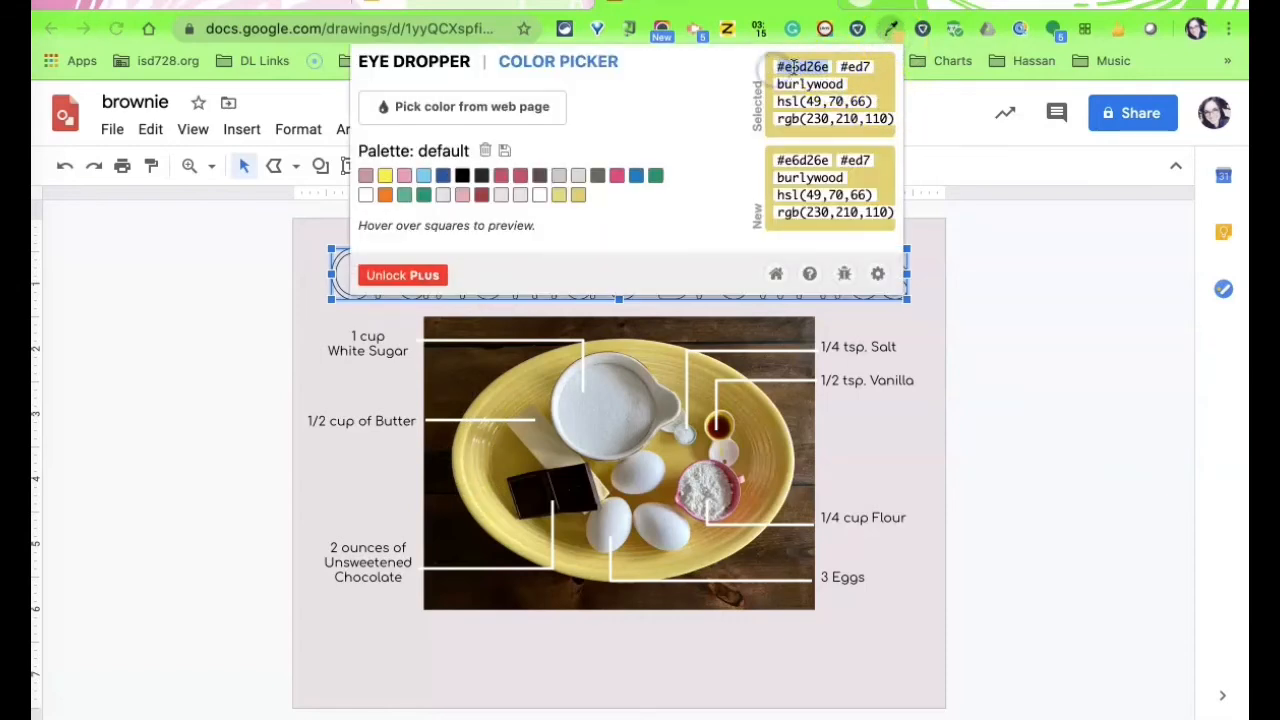
{"action": "right_click", "coordinate": [795, 66]}
{"action": "left_click", "coordinate": [812, 110]}
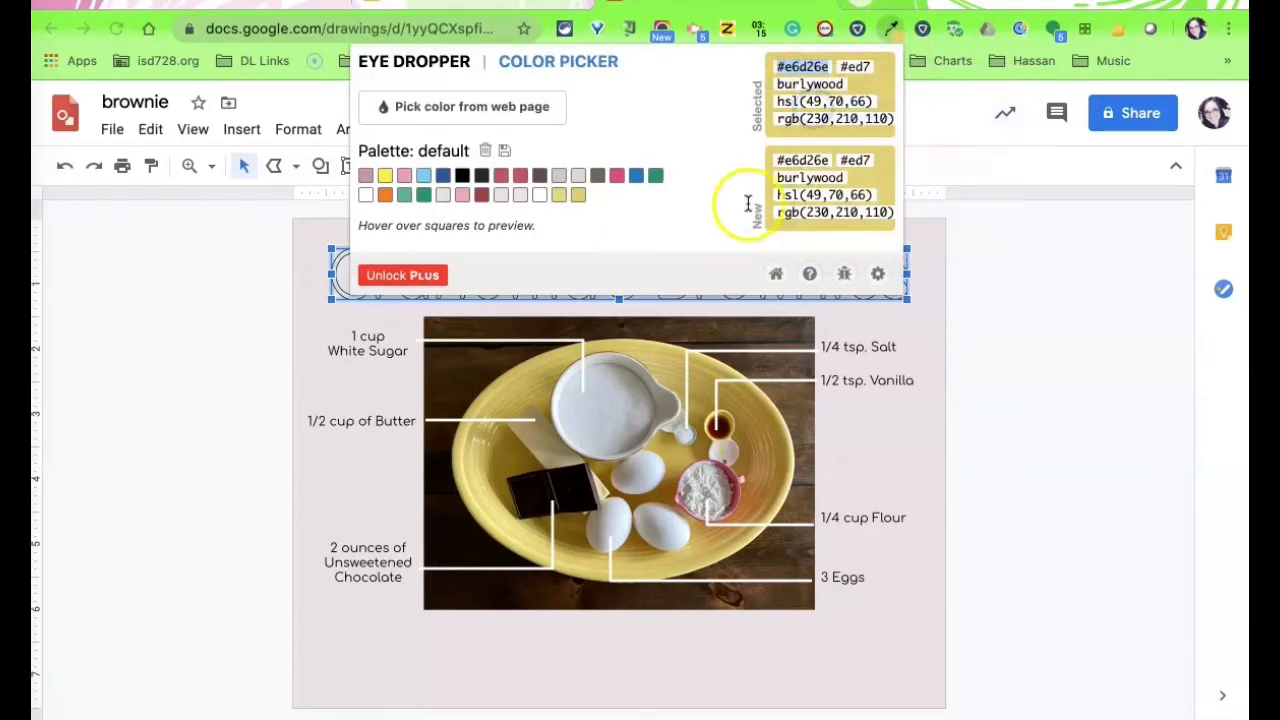
{"action": "left_click", "coordinate": [270, 267]}
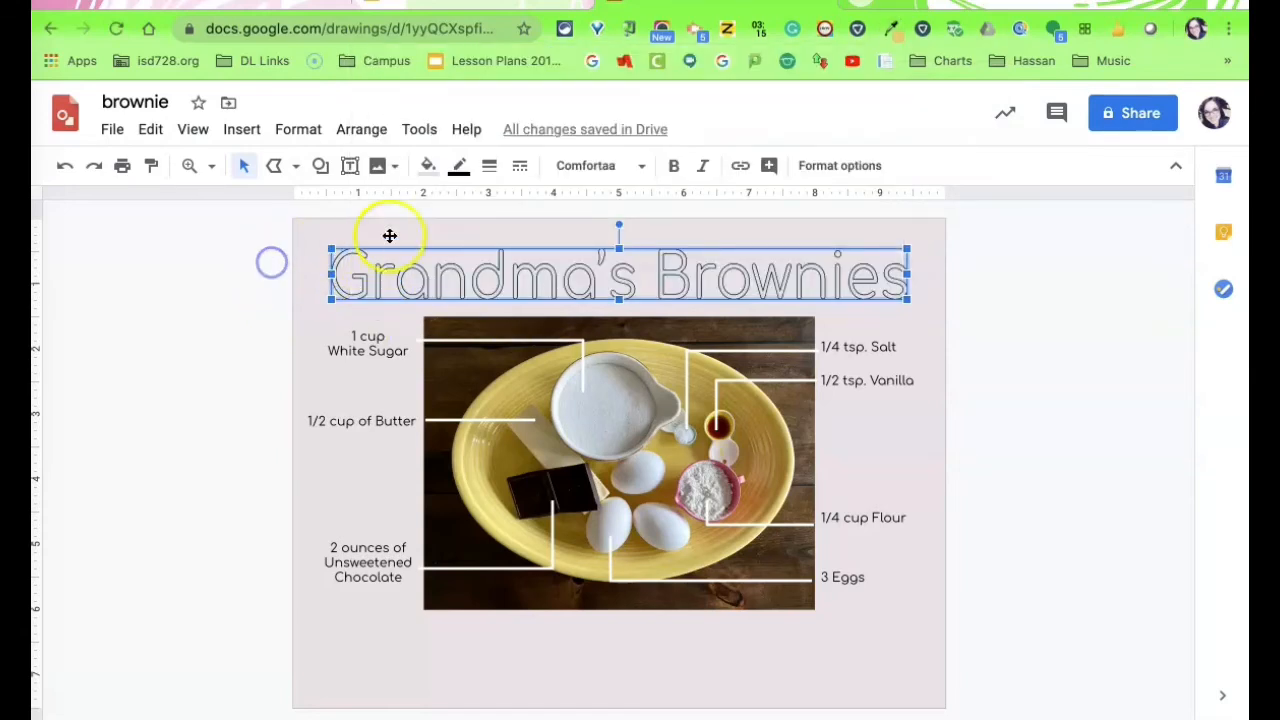
Step: Fill the word art title with the custom color #e6d26e
{"action": "left_click", "coordinate": [430, 168]}
{"action": "left_click", "coordinate": [459, 485]}
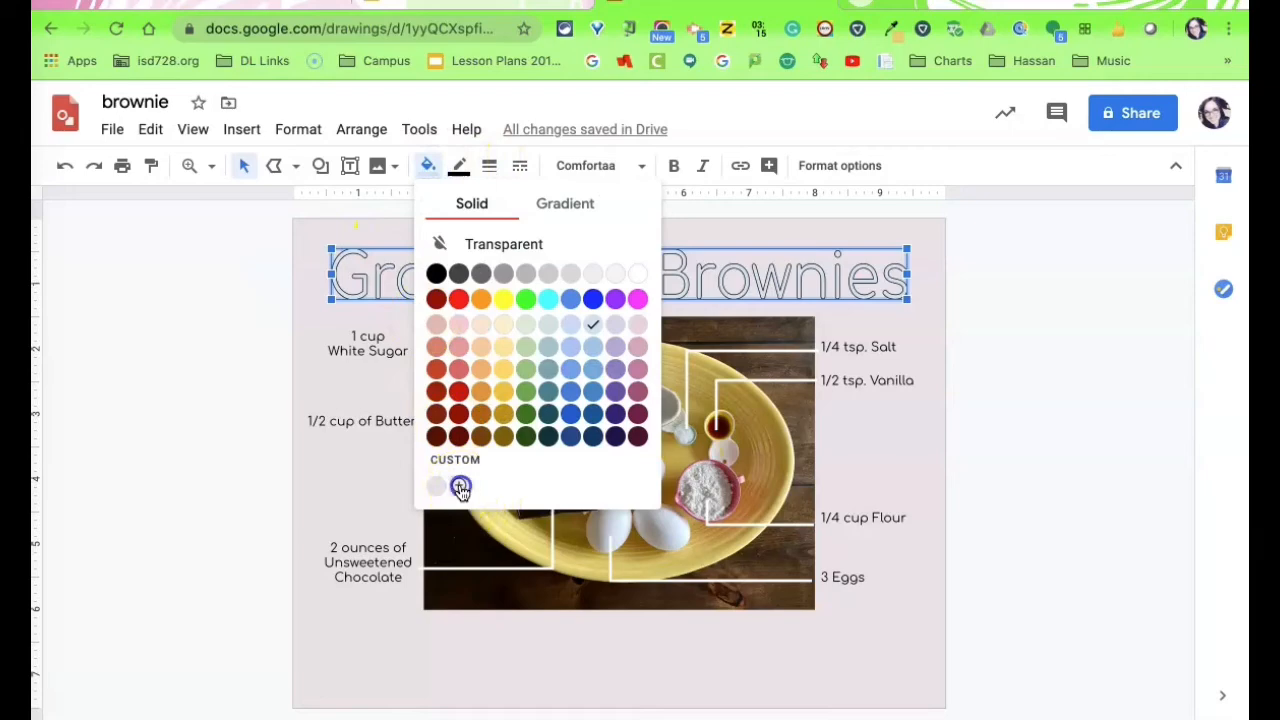
{"action": "left_click", "coordinate": [625, 230]}
{"action": "triple_click", "coordinate": [618, 232]}
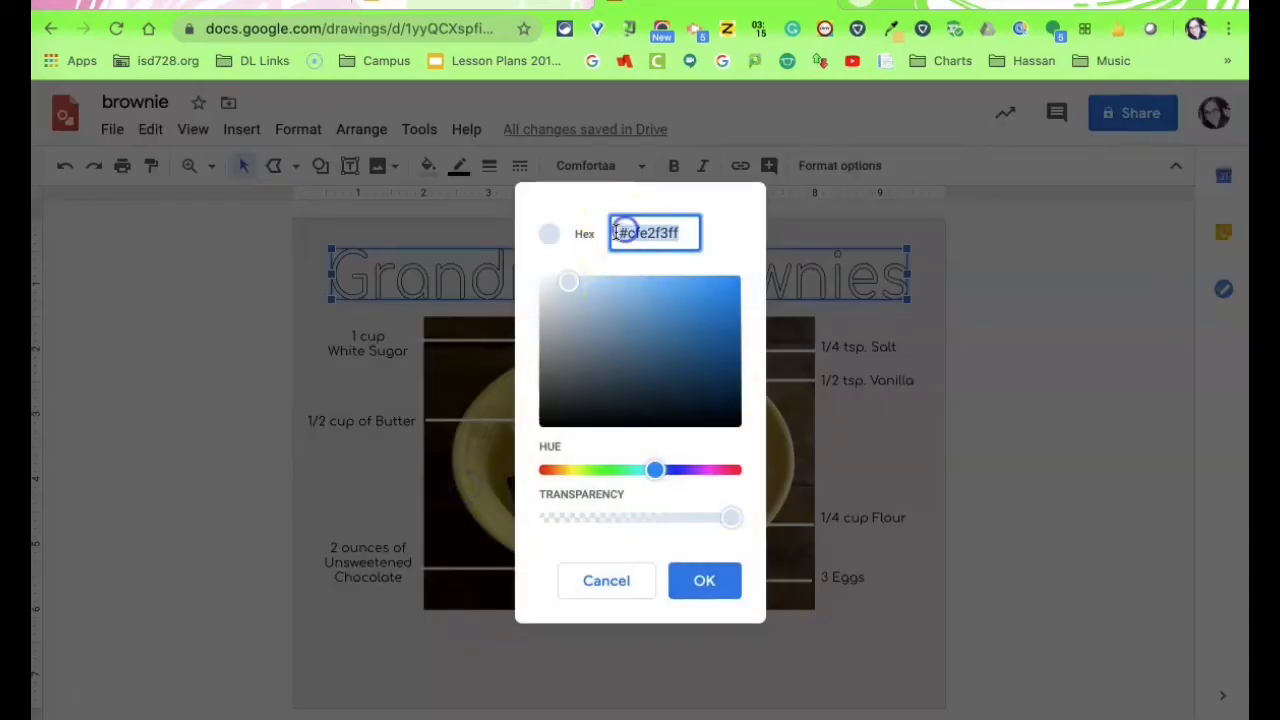
{"action": "right_click", "coordinate": [620, 232]}
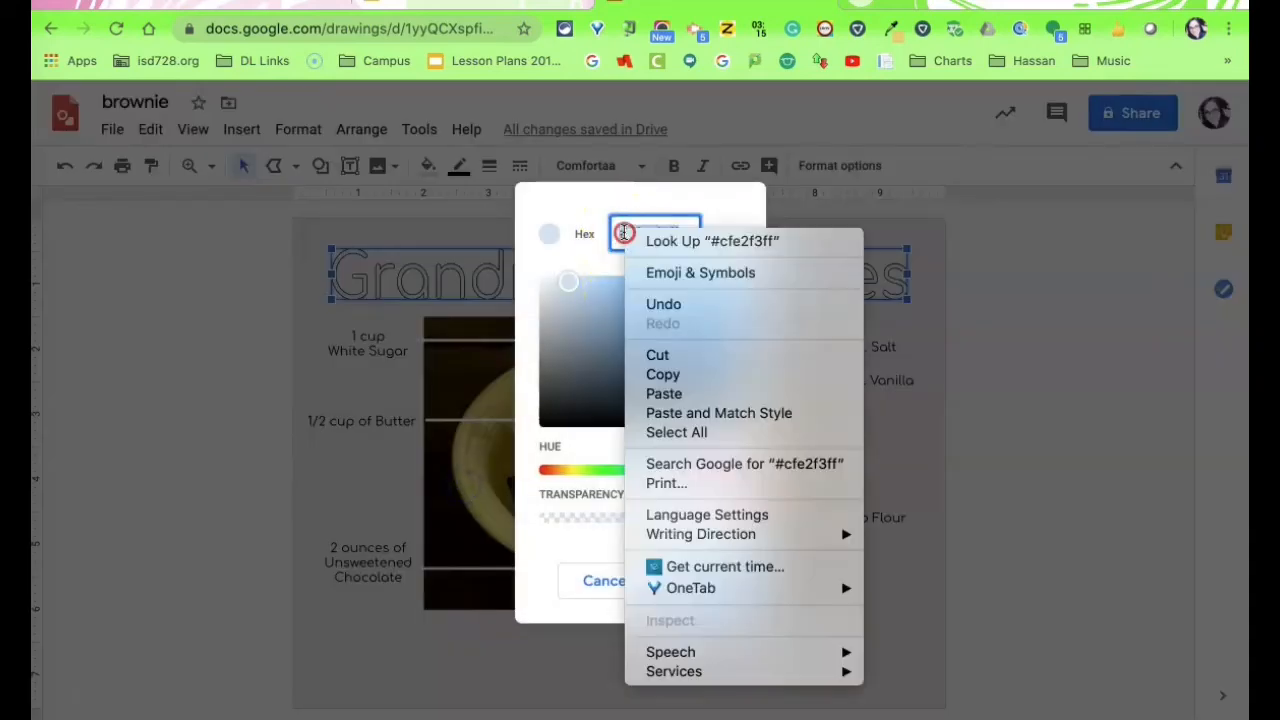
{"action": "left_click", "coordinate": [660, 394]}
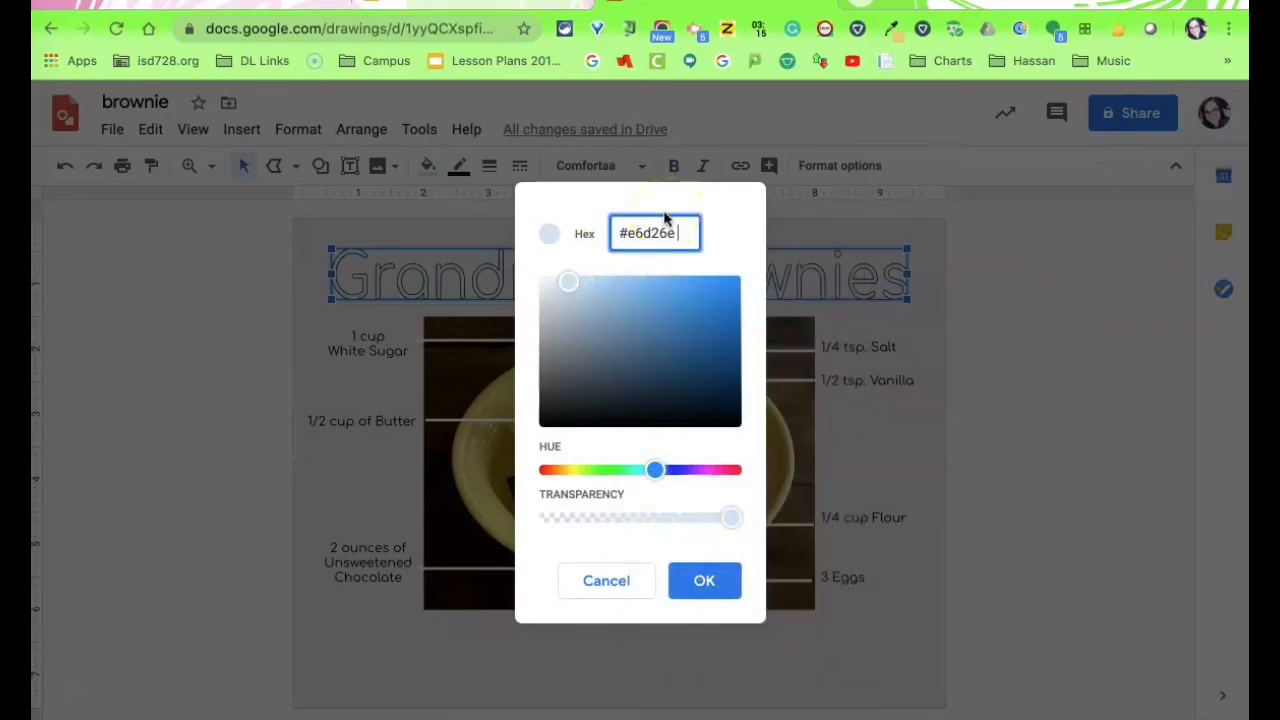
{"action": "key", "text": "Return"}
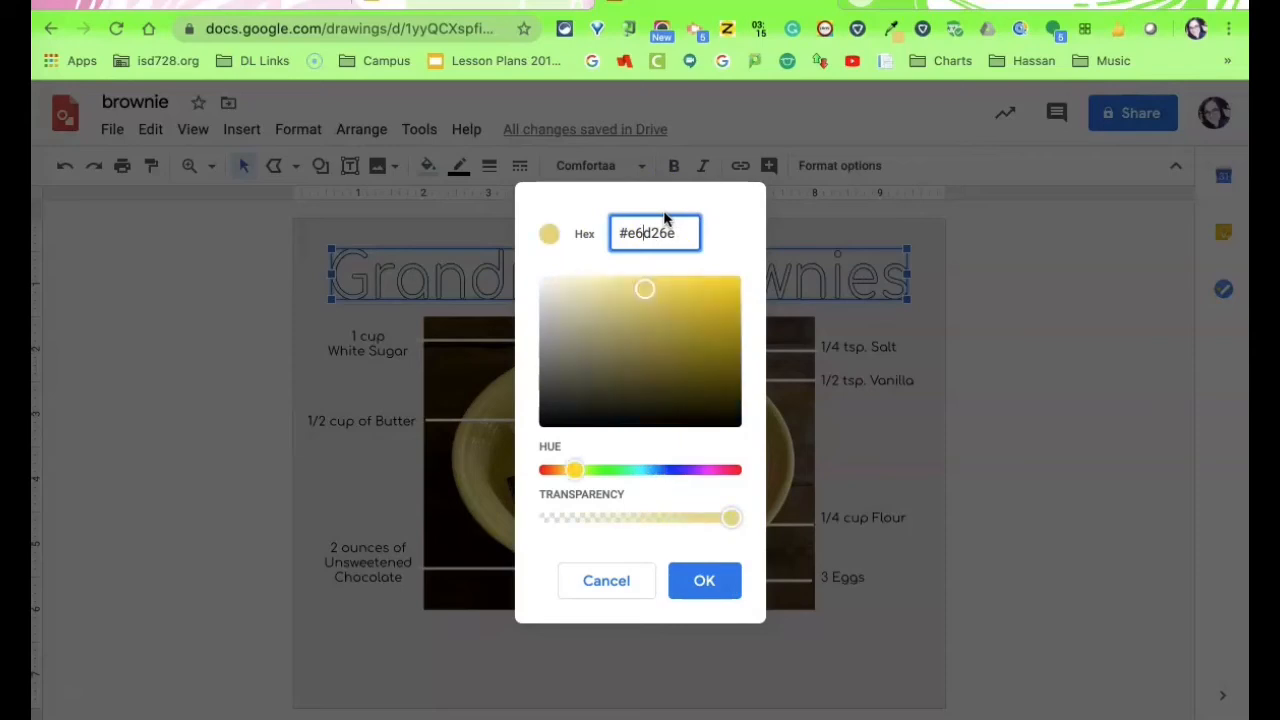
{"action": "left_click", "coordinate": [674, 586]}
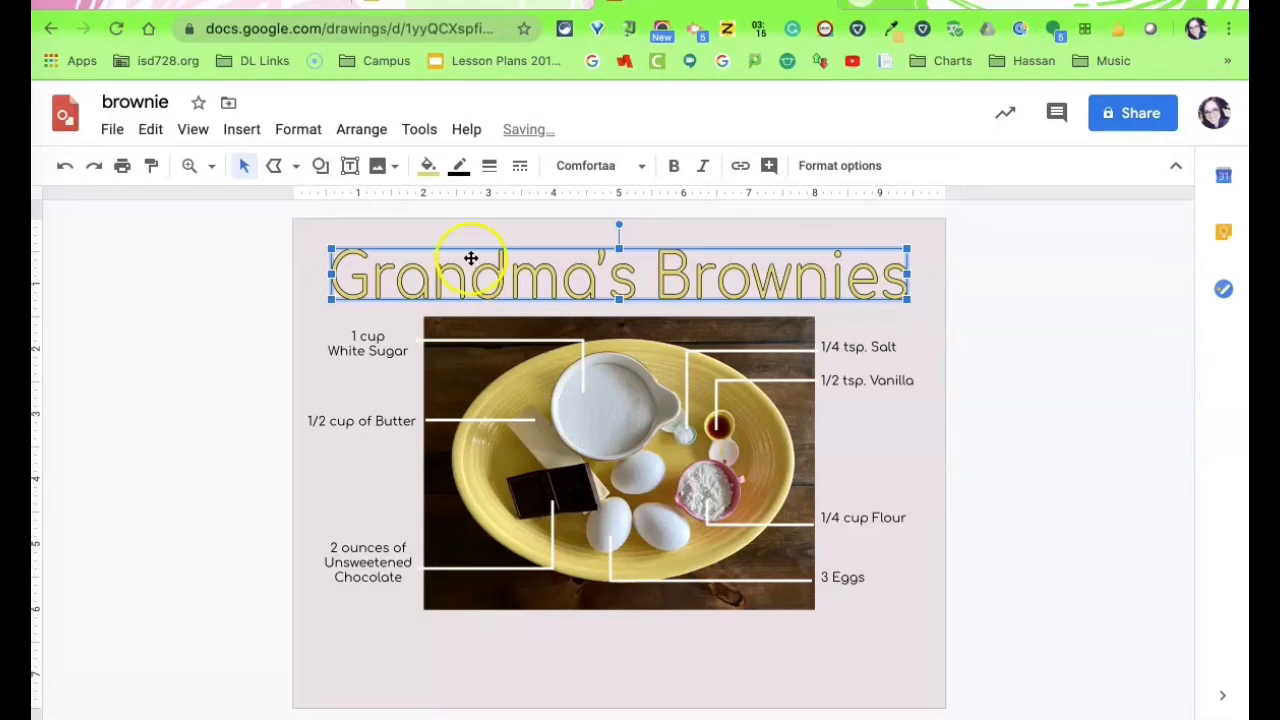
Step: Change the word art title's outline color to white
{"action": "left_click", "coordinate": [426, 168]}
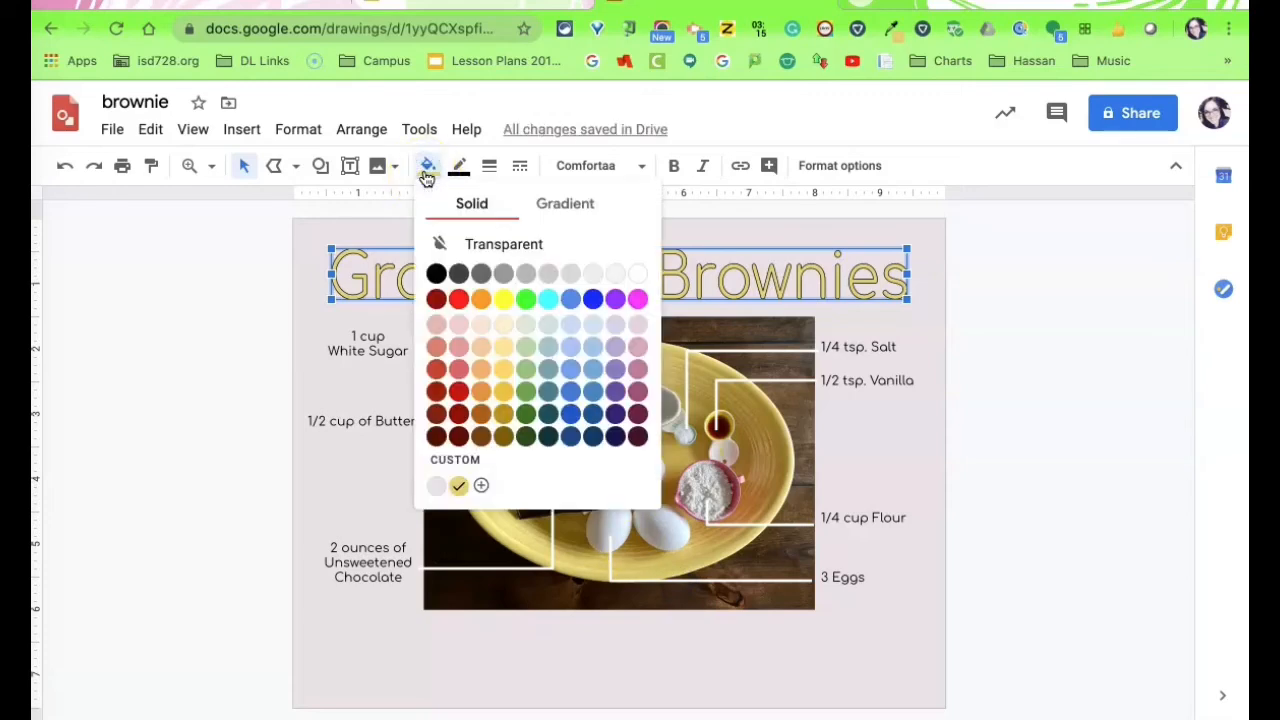
{"action": "left_click", "coordinate": [459, 166]}
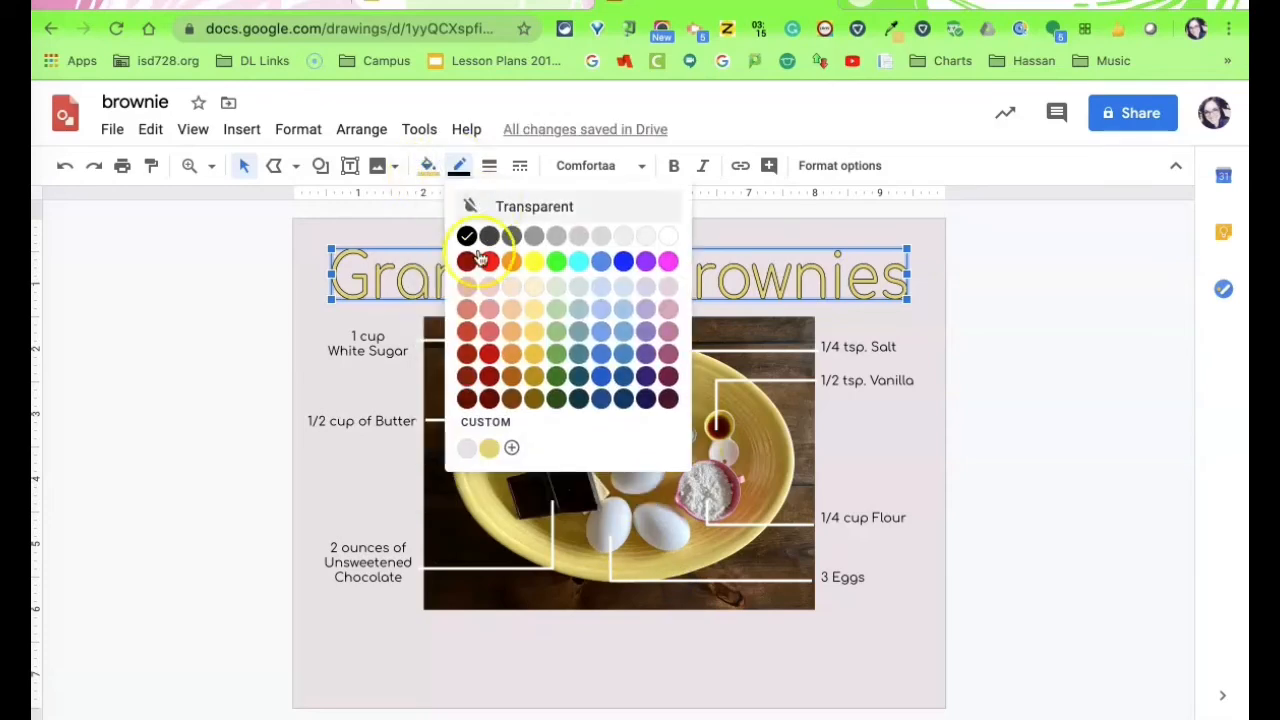
{"action": "left_click", "coordinate": [668, 236]}
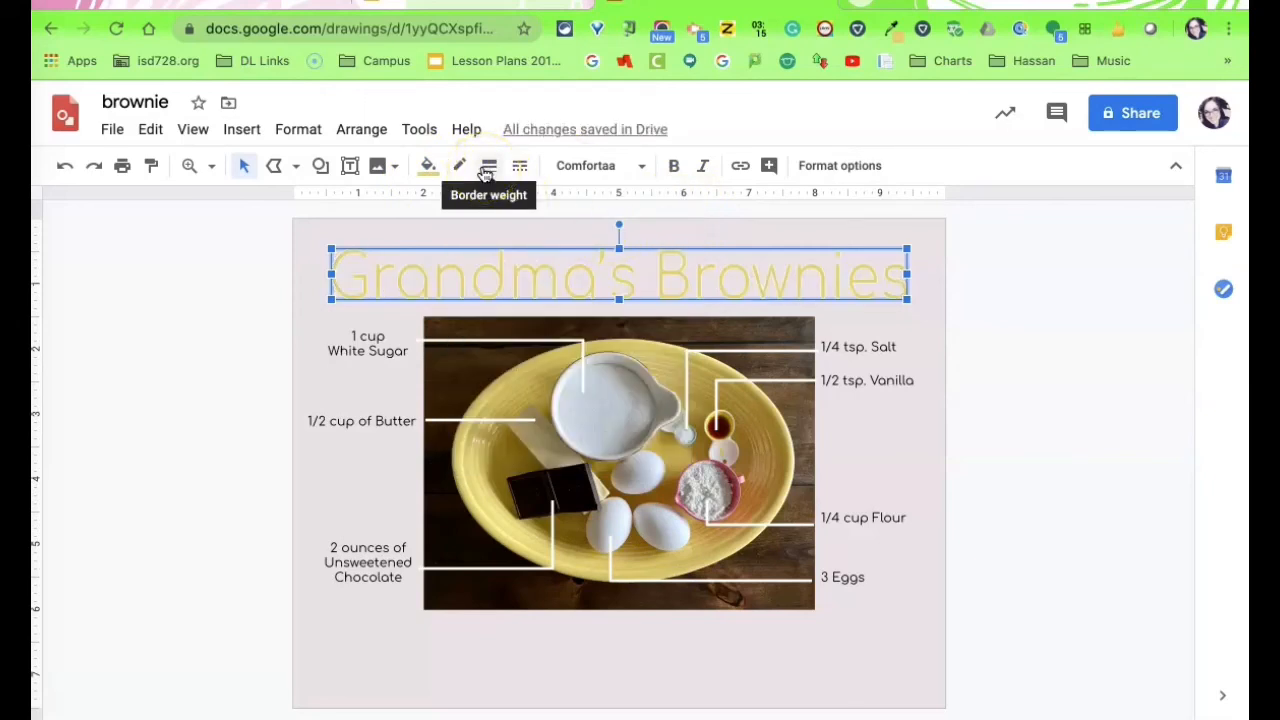
Step: Make the title bold, set its border weight to 4px and deselect it
{"action": "left_click", "coordinate": [668, 167]}
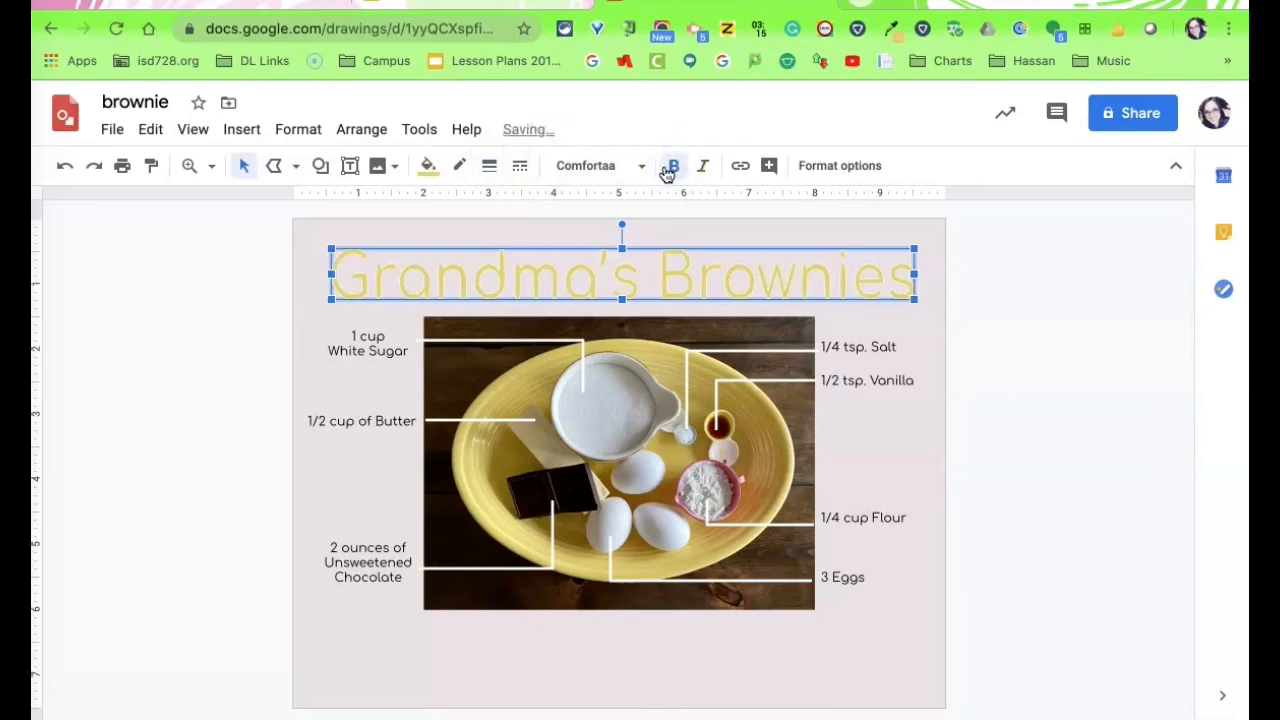
{"action": "left_click", "coordinate": [489, 165]}
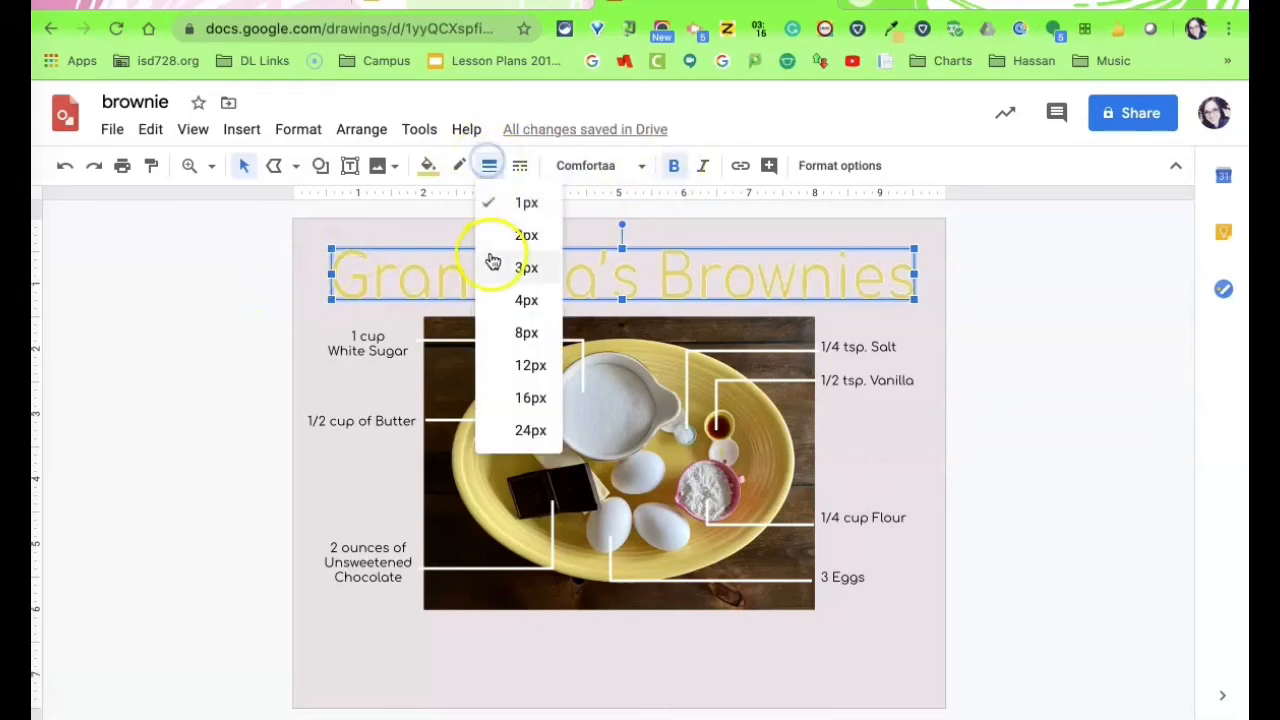
{"action": "left_click", "coordinate": [503, 292]}
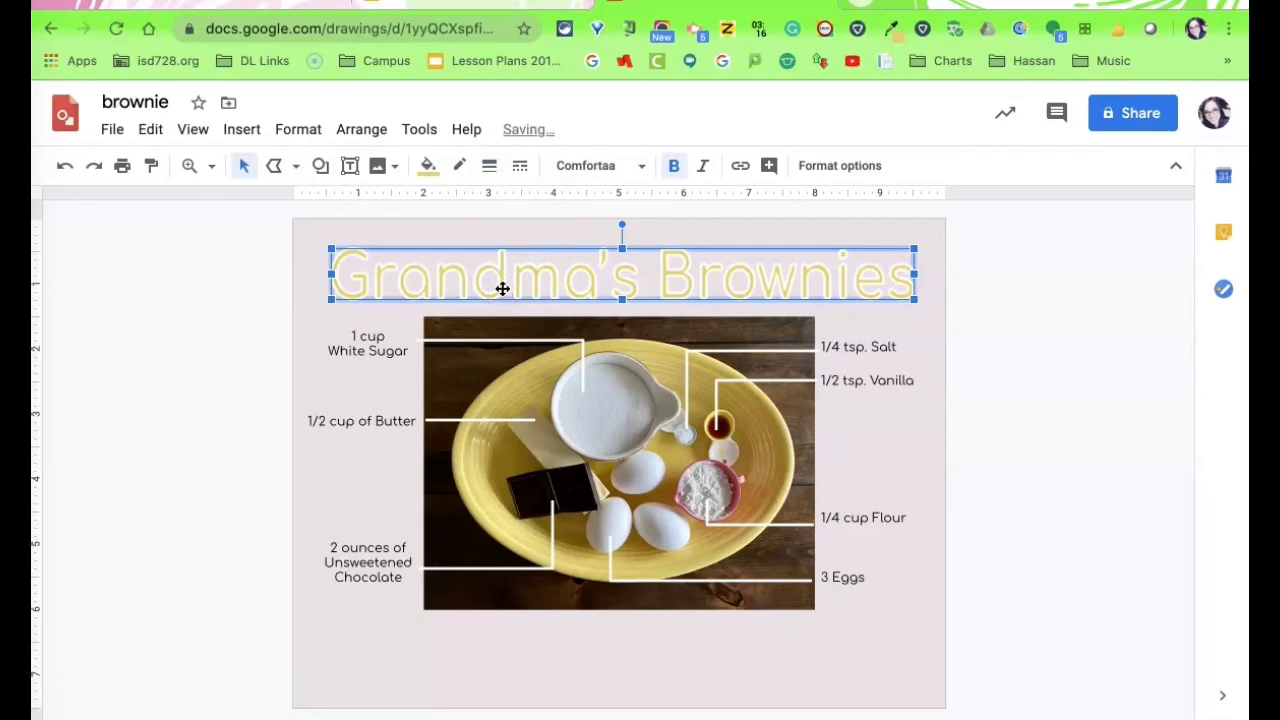
{"action": "left_click", "coordinate": [304, 323]}
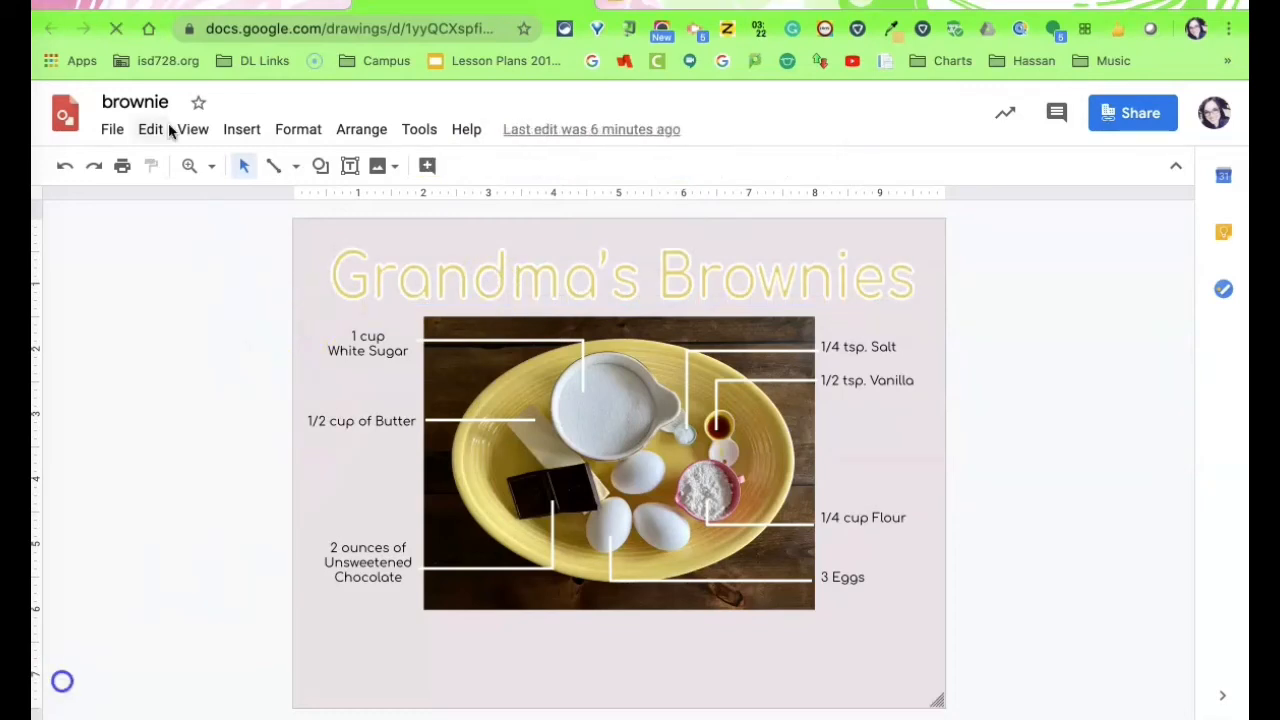
Step: Publish the drawing to the web as a Medium (960x720) image link and copy the published link
{"action": "left_click", "coordinate": [104, 134]}
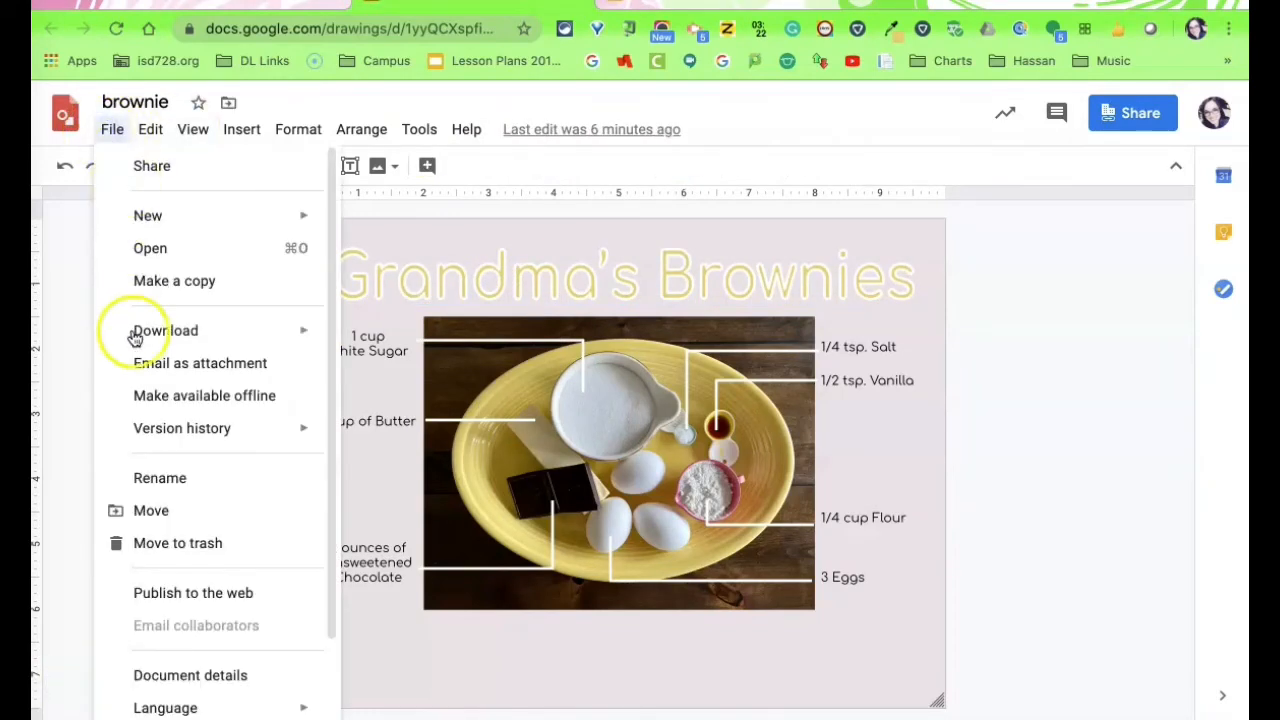
{"action": "left_click", "coordinate": [167, 594]}
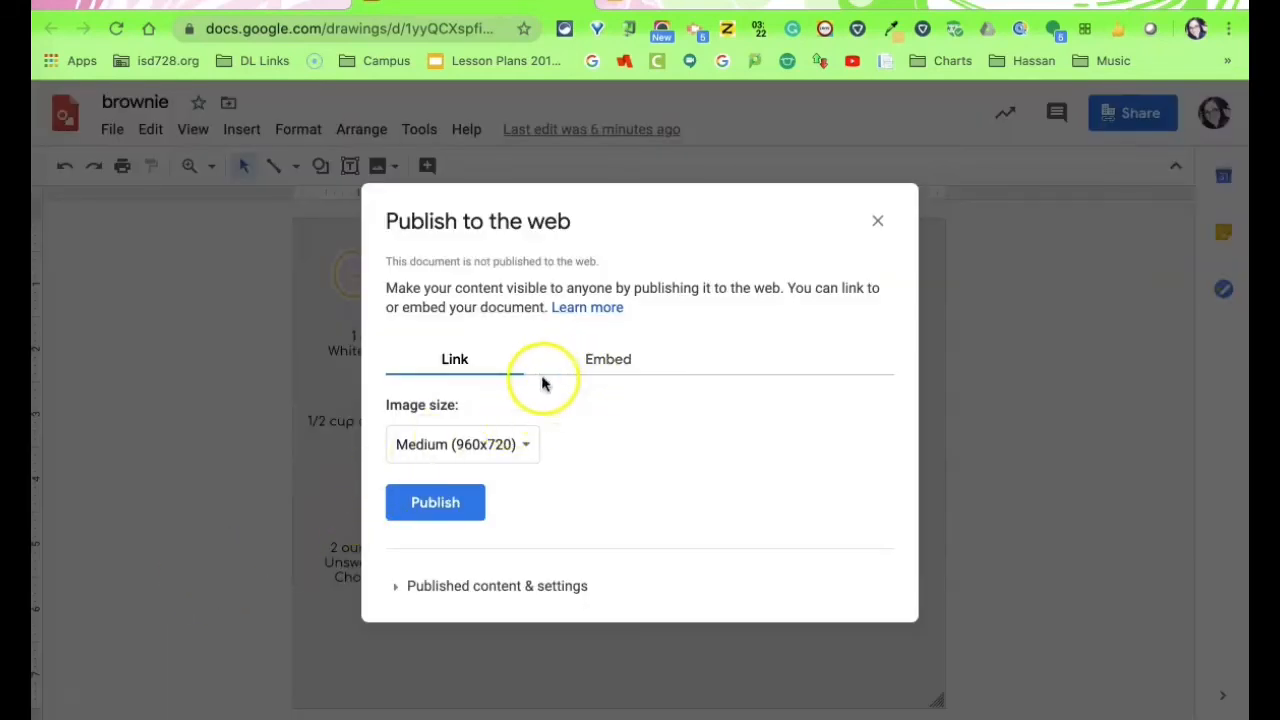
{"action": "left_click", "coordinate": [437, 504]}
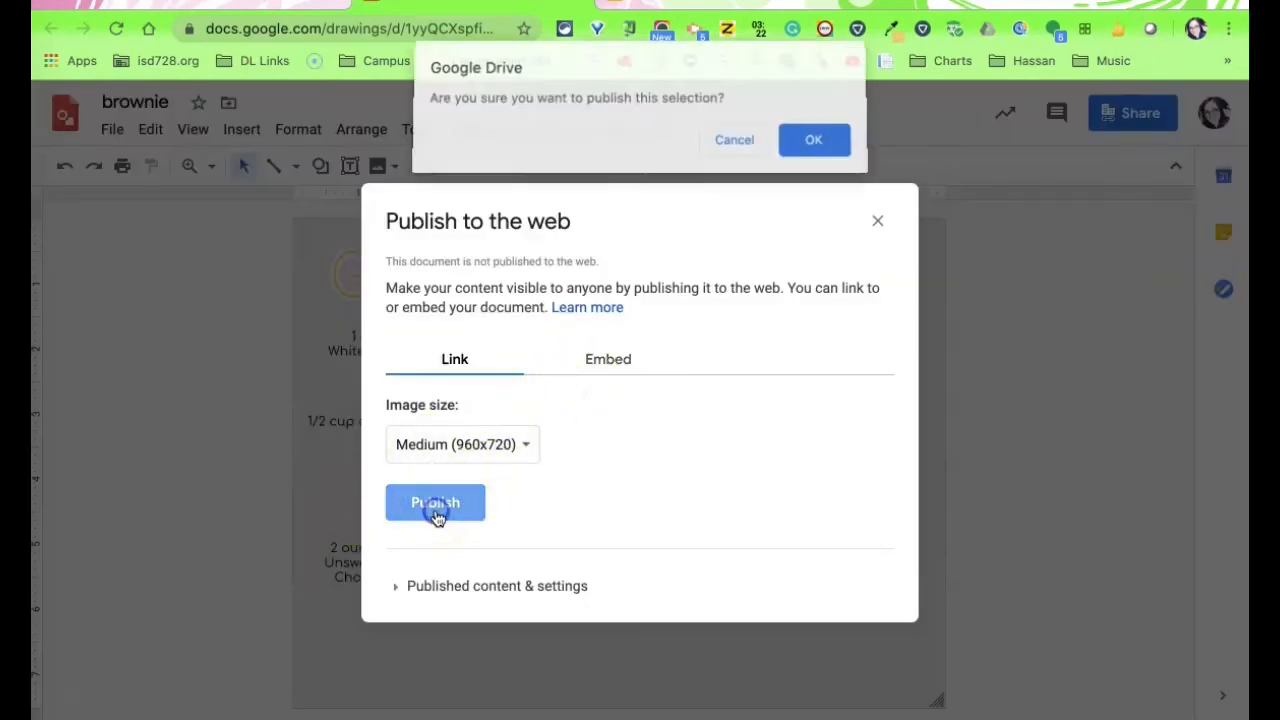
{"action": "left_click", "coordinate": [803, 142]}
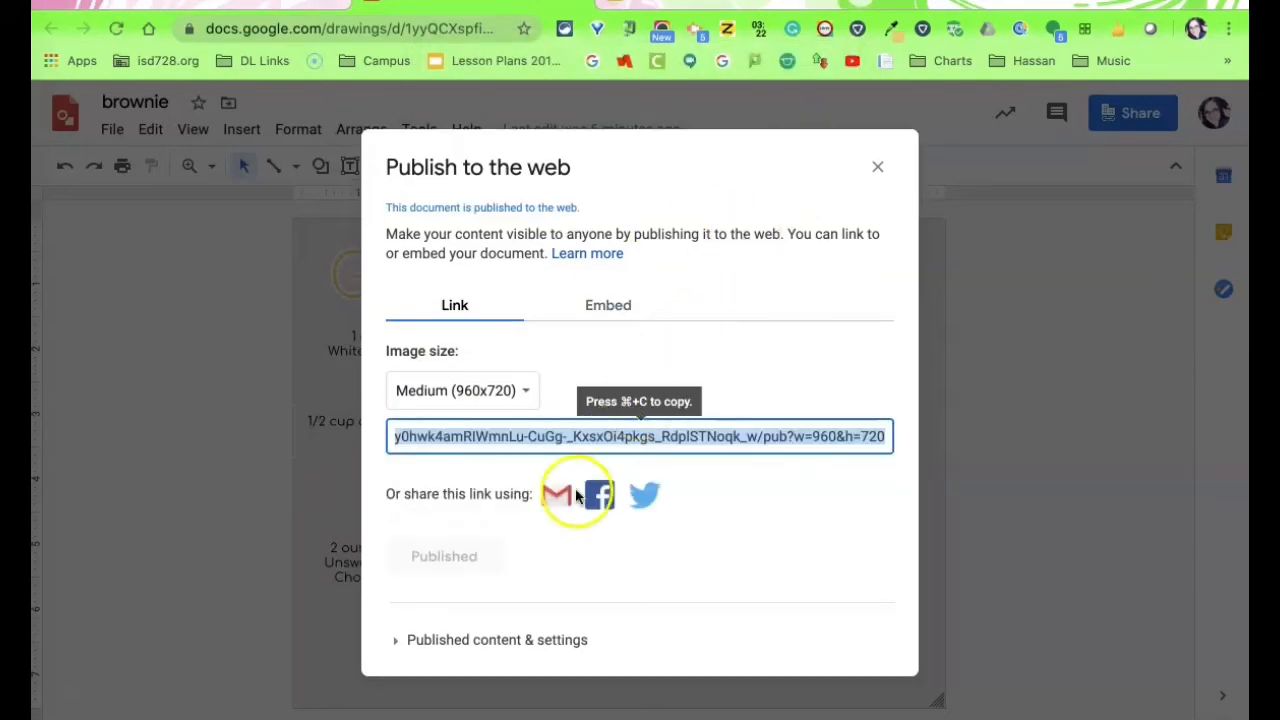
{"action": "right_click", "coordinate": [548, 443]}
{"action": "left_click", "coordinate": [576, 486]}
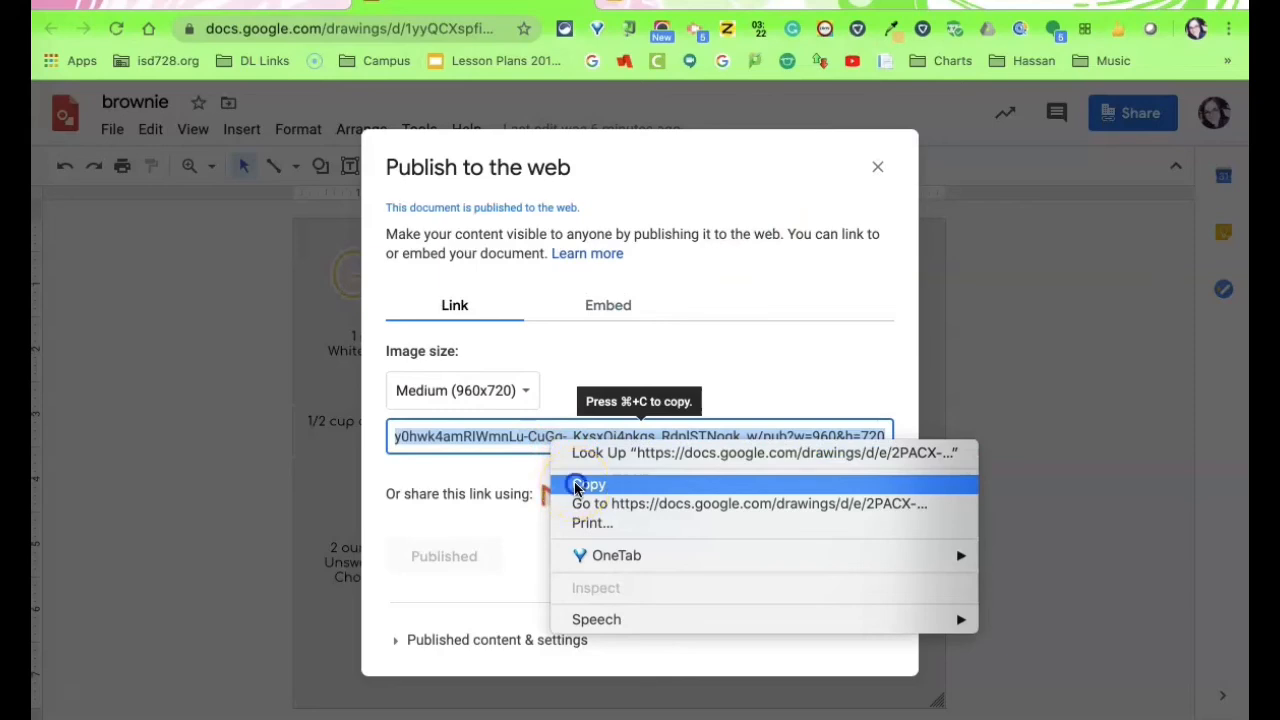
Step: Close the publishing dialog, switch to the Virtual Potluck presentation and insert the published drawing on blank slide 3 by its copied URL
{"action": "left_click", "coordinate": [879, 165]}
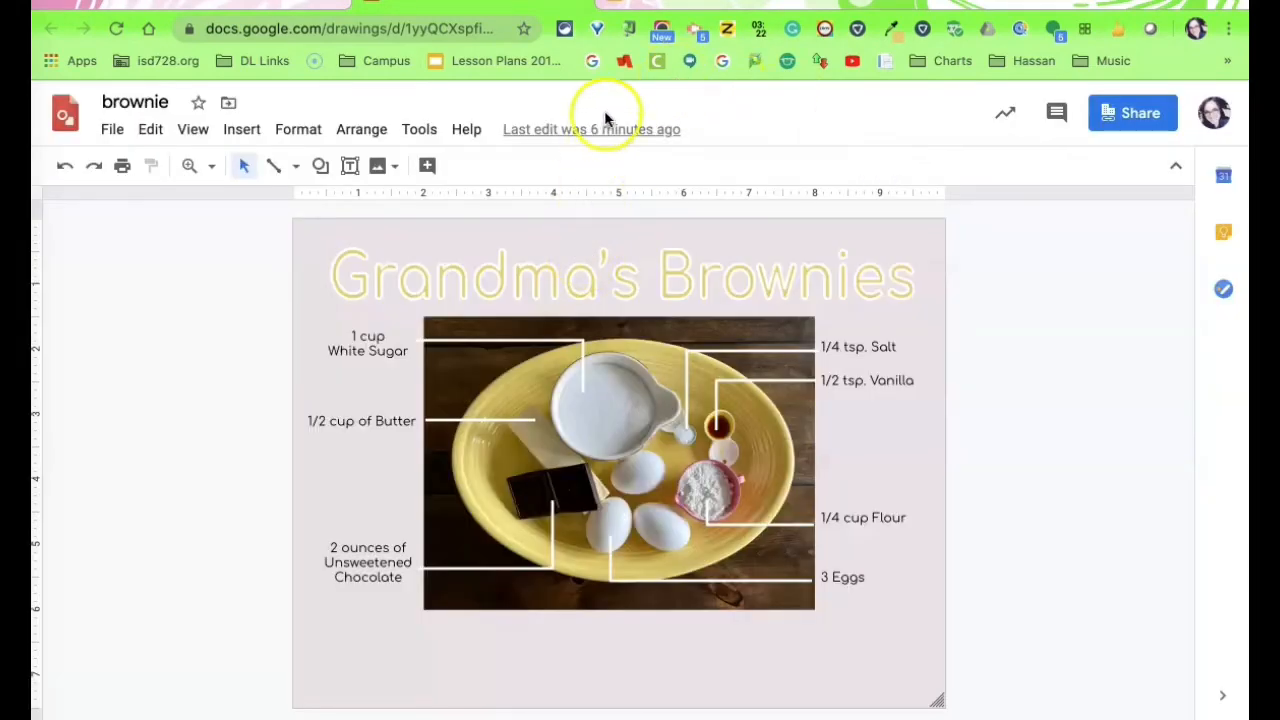
{"action": "left_click", "coordinate": [628, 4]}
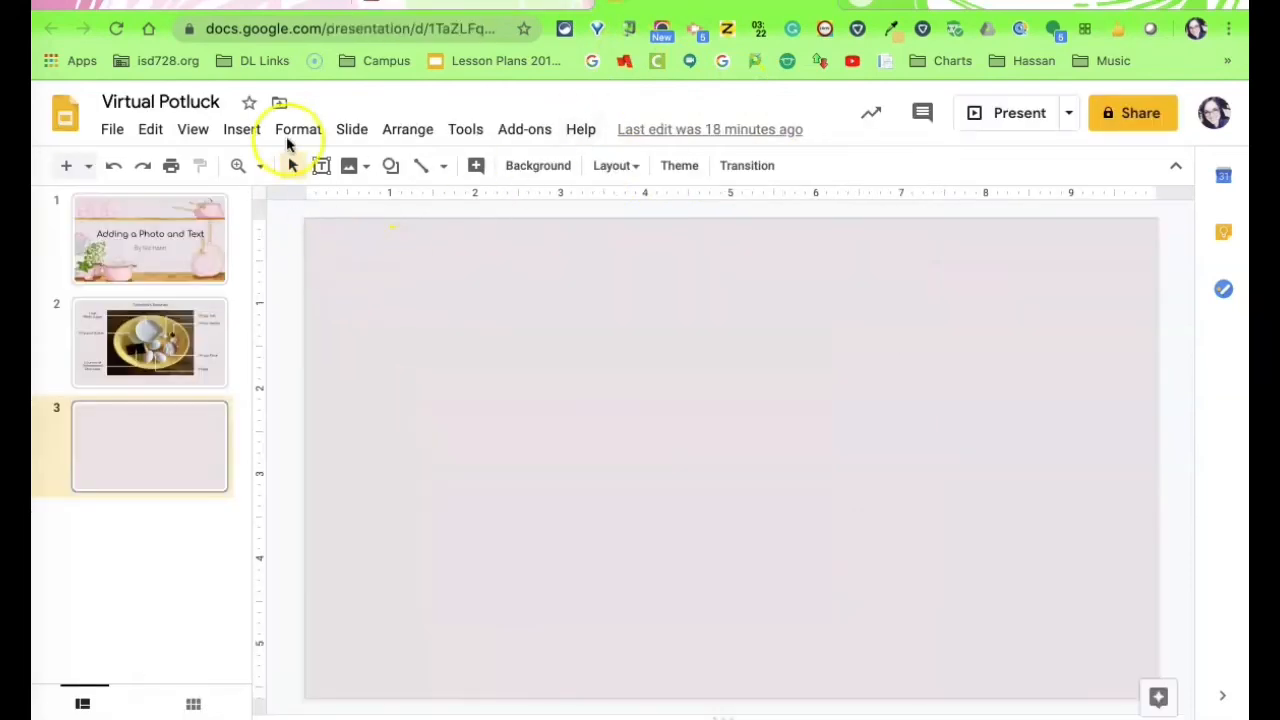
{"action": "left_click", "coordinate": [242, 130]}
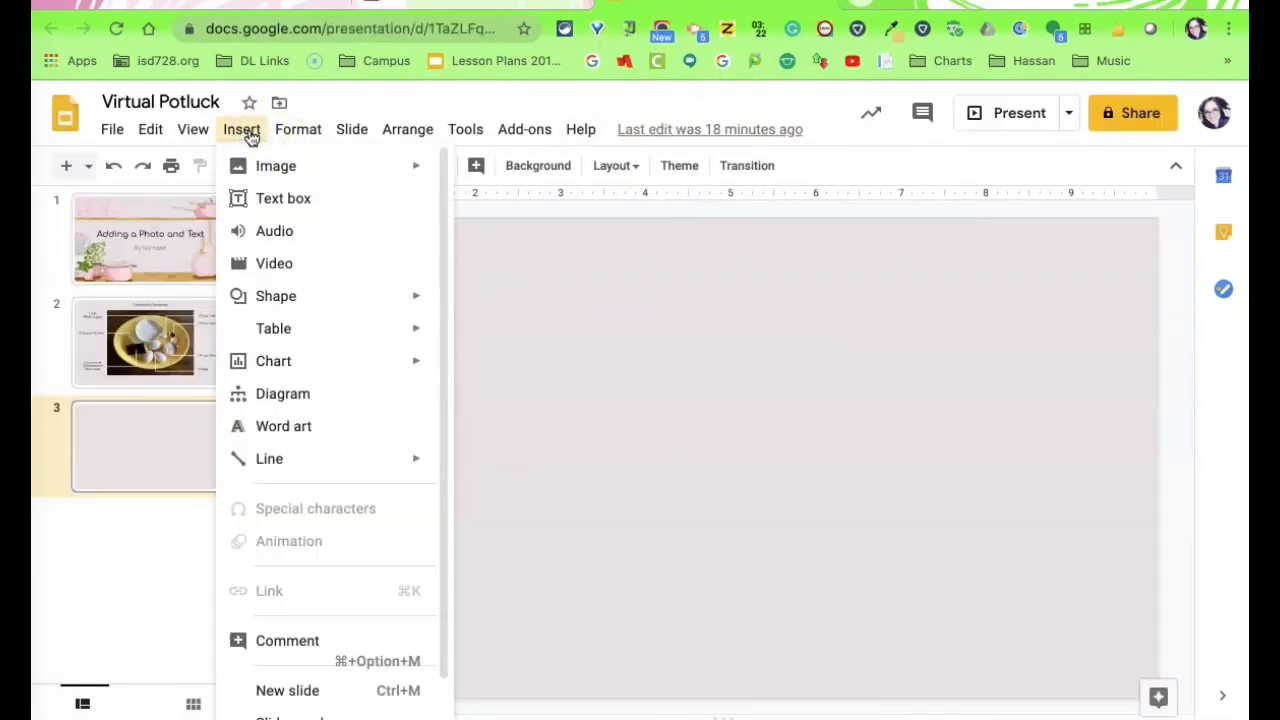
{"action": "left_click", "coordinate": [258, 166]}
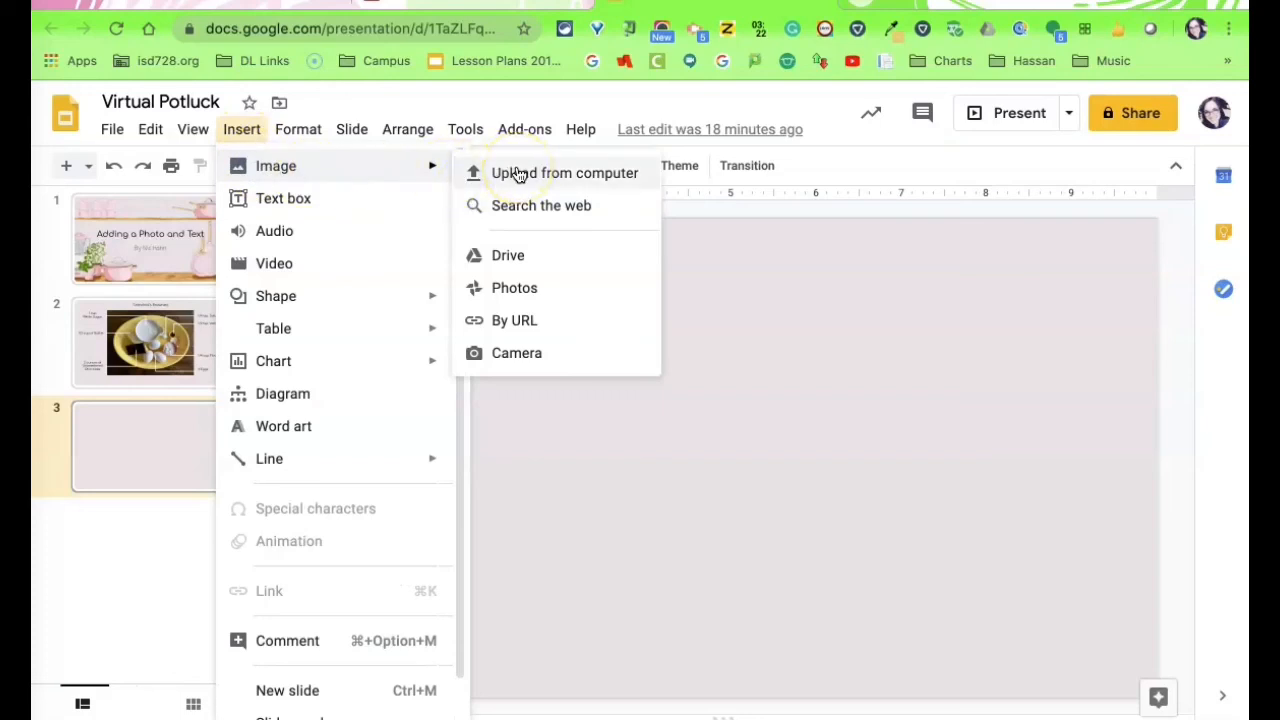
{"action": "left_click", "coordinate": [518, 320]}
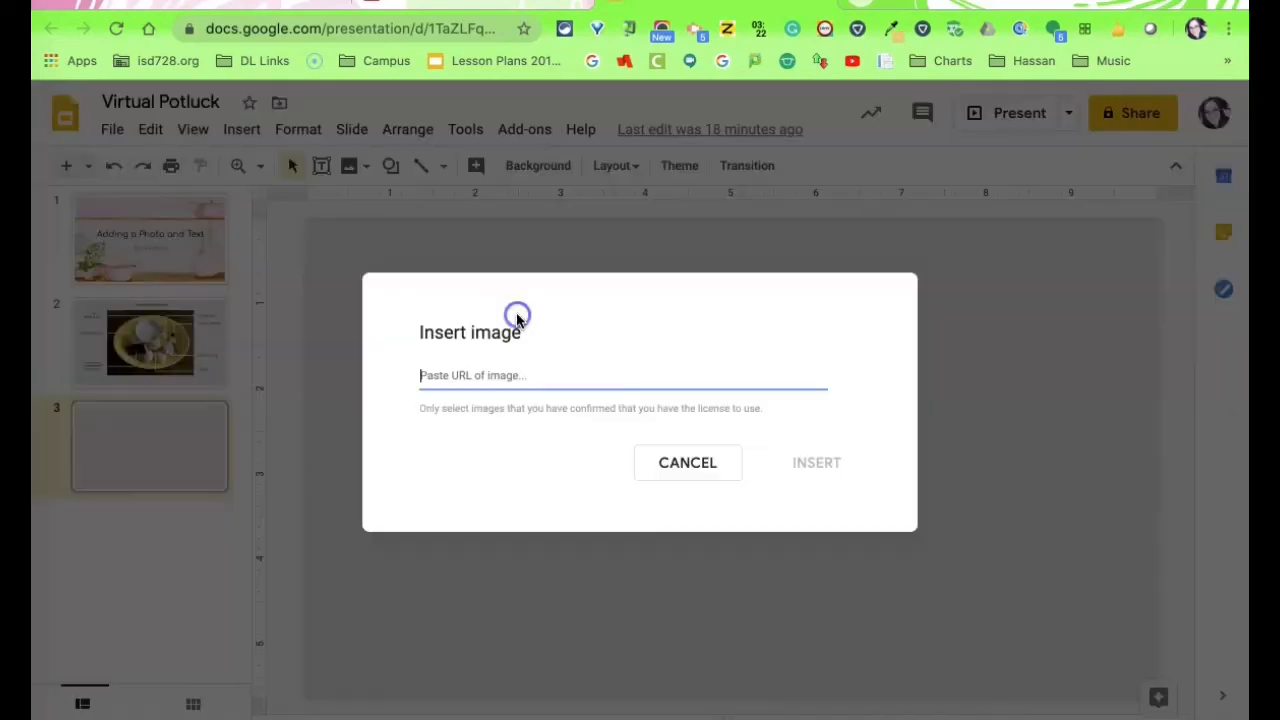
{"action": "right_click", "coordinate": [487, 375]}
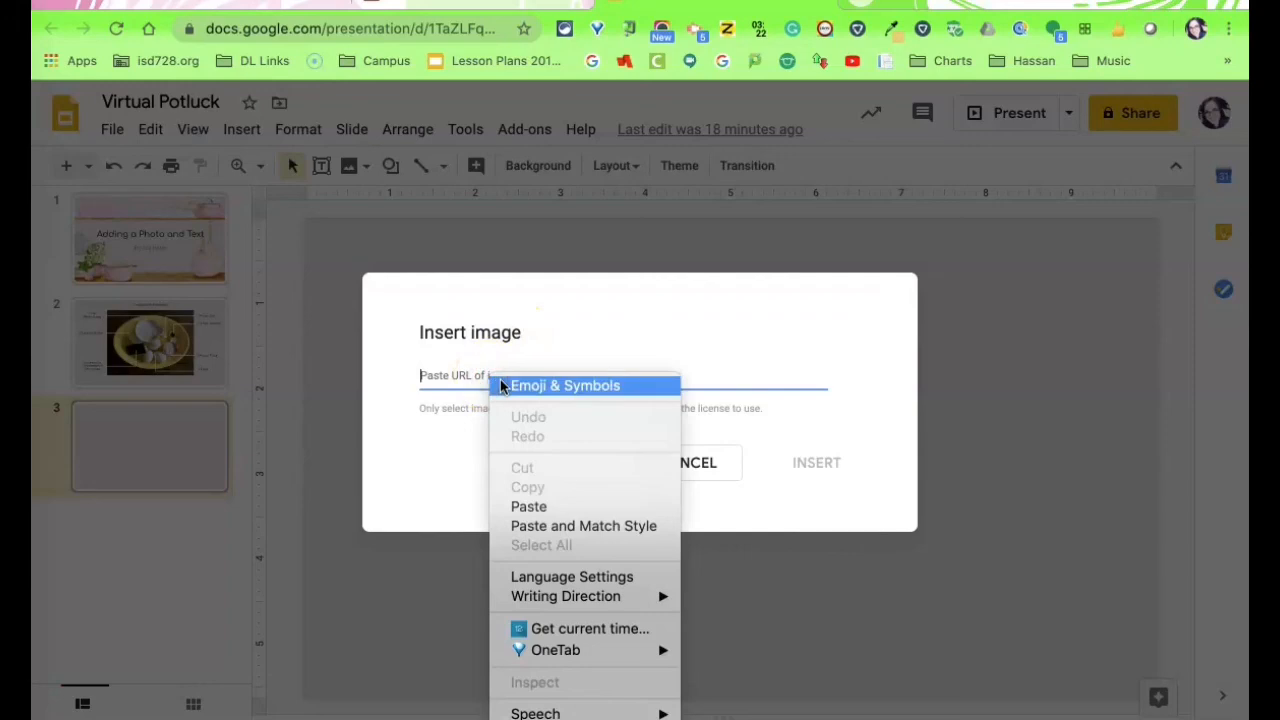
{"action": "left_click", "coordinate": [520, 506]}
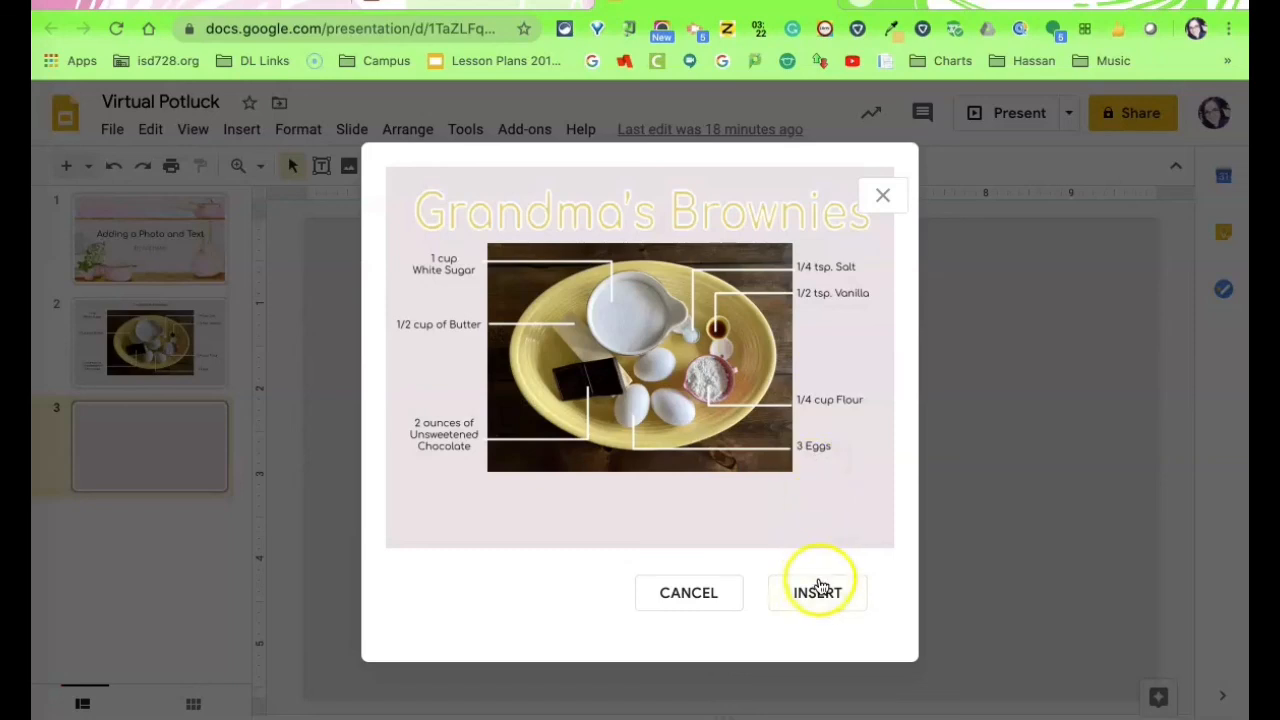
{"action": "left_click", "coordinate": [818, 590]}
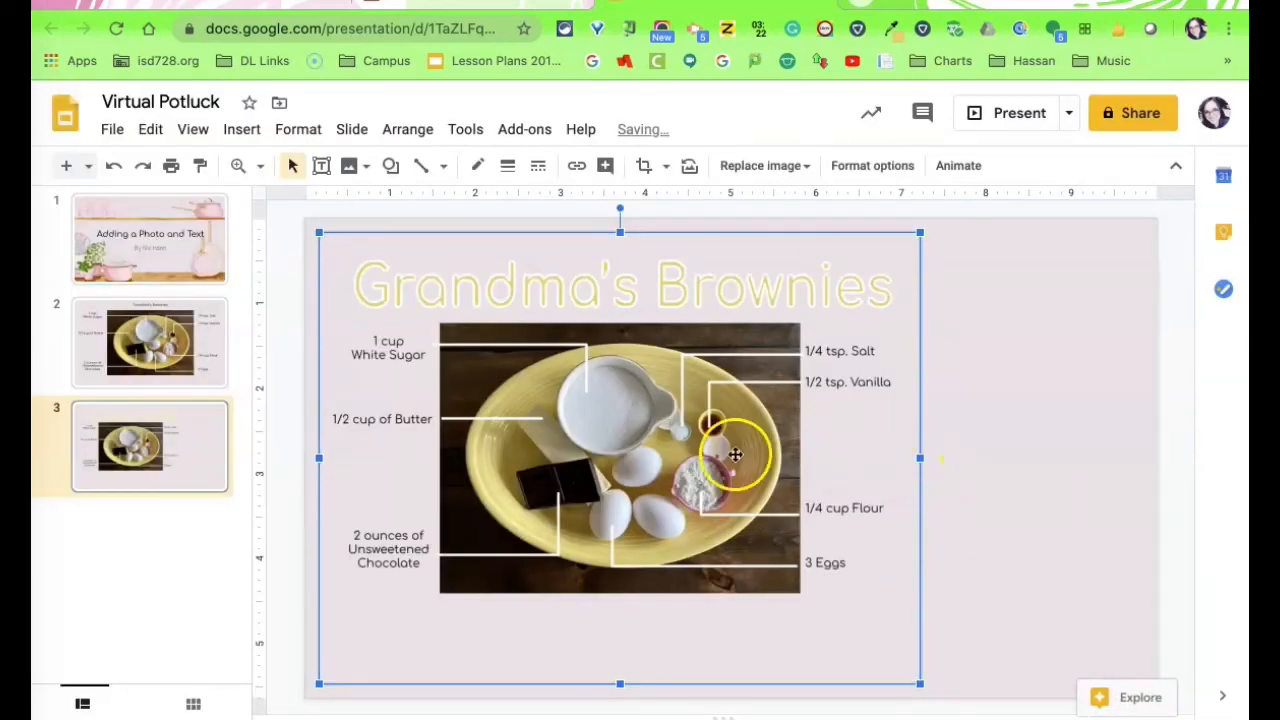
Step: Center the inserted brownie image horizontally on slide 3, then shrink it from its lower-right corner to about three quarters of its size
{"action": "left_click_drag", "start_coordinate": [663, 457], "coordinate": [776, 457]}
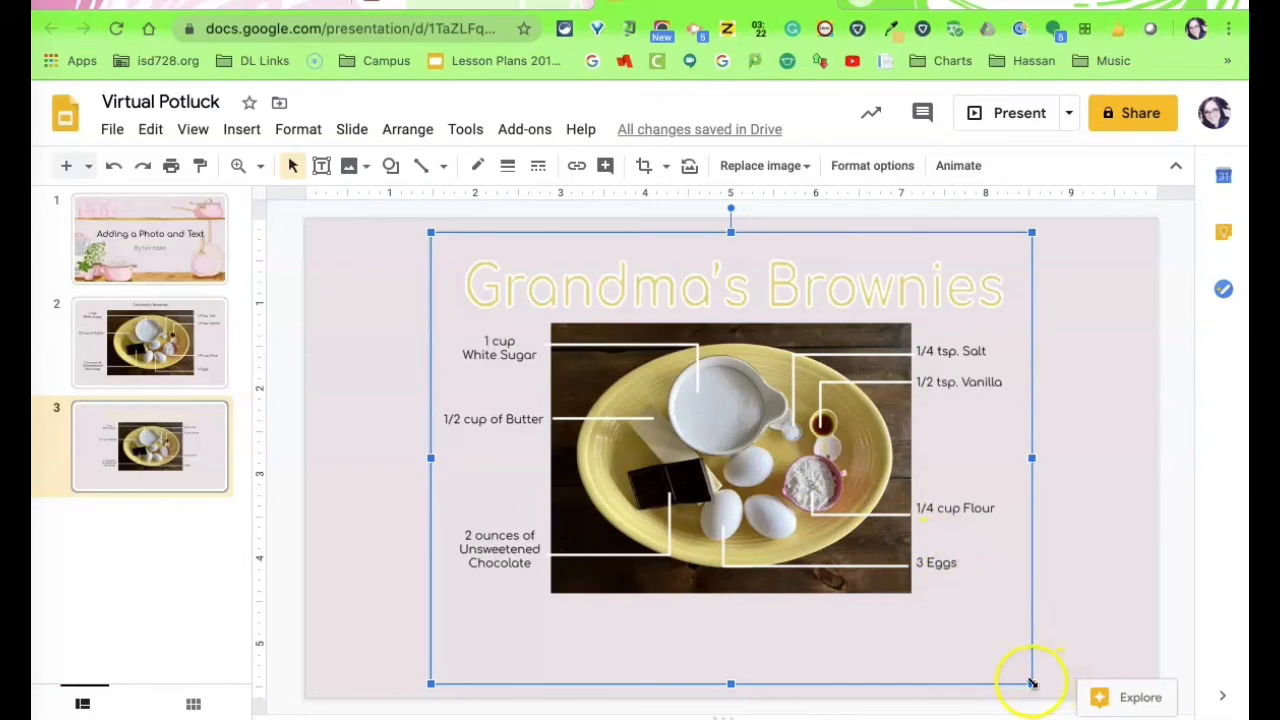
{"action": "left_click_drag", "start_coordinate": [1031, 683], "coordinate": [879, 507]}
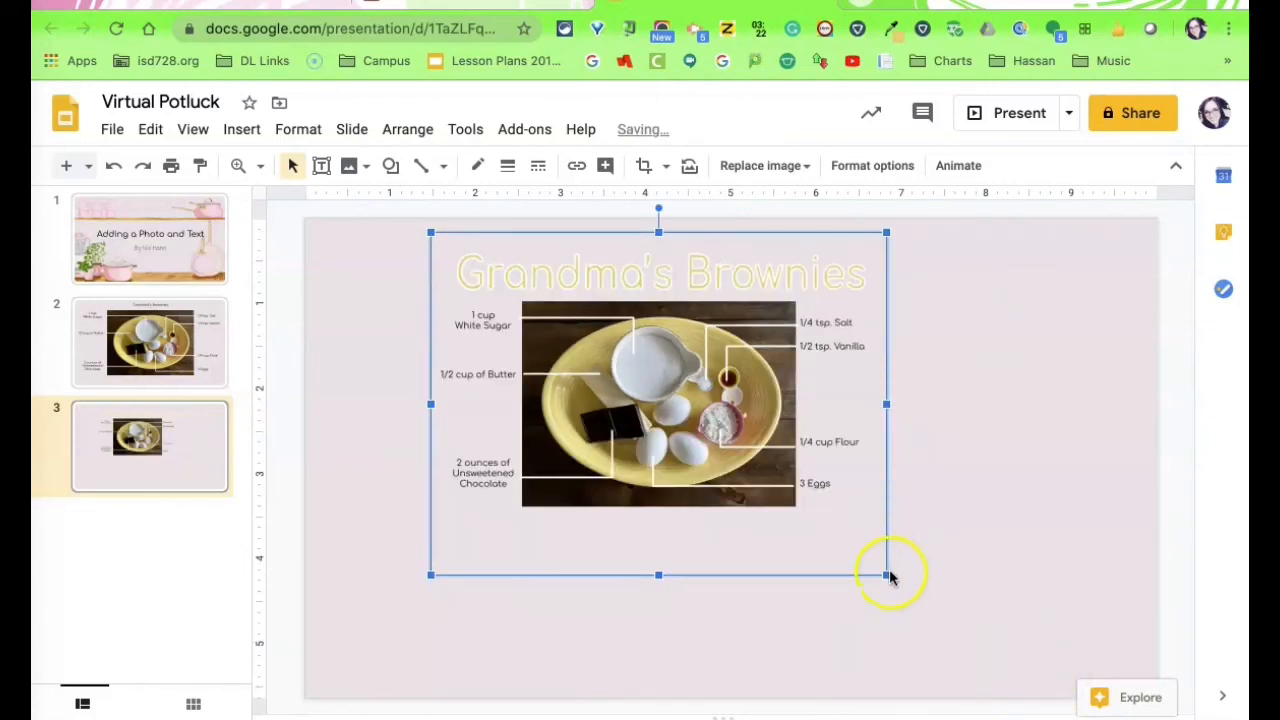